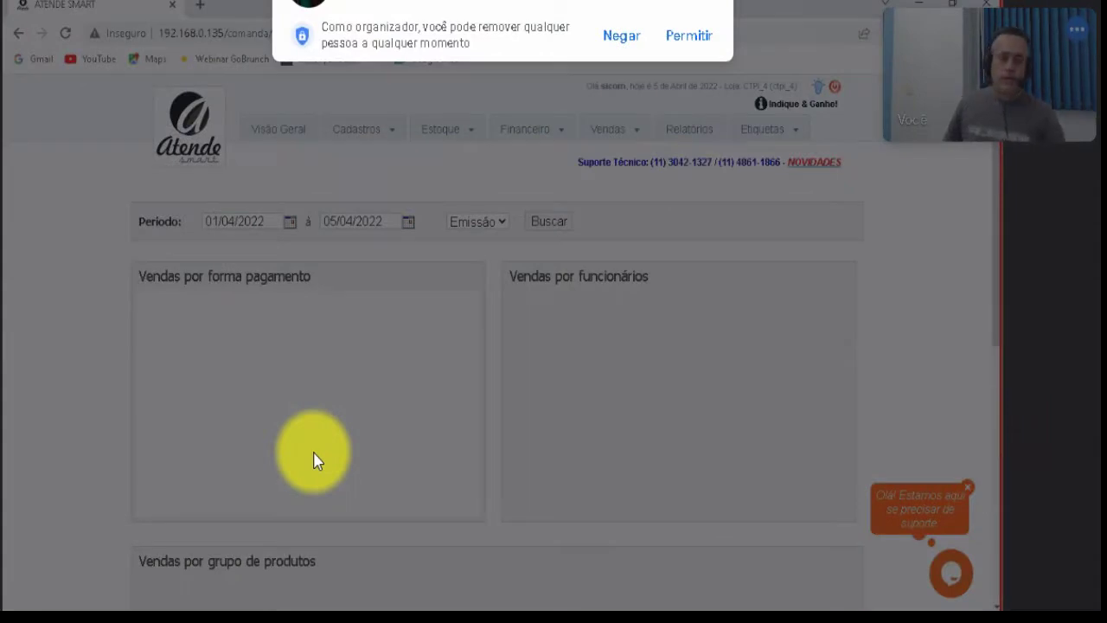
# Step: Admit the people asking to join the video meeting
pyautogui.click(693, 35)
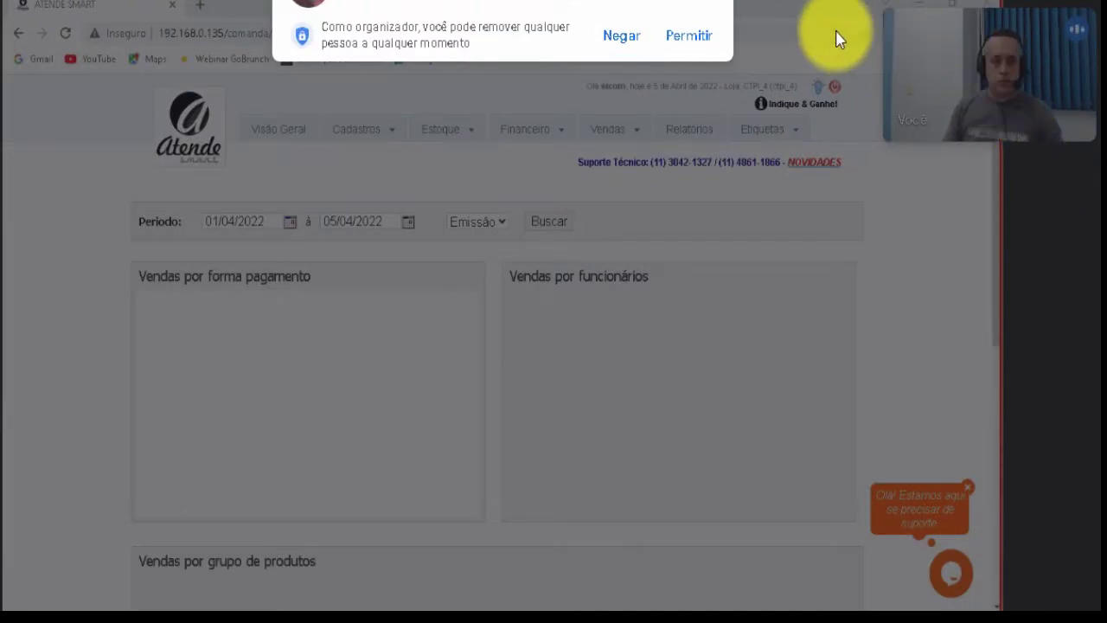
pyautogui.click(692, 38)
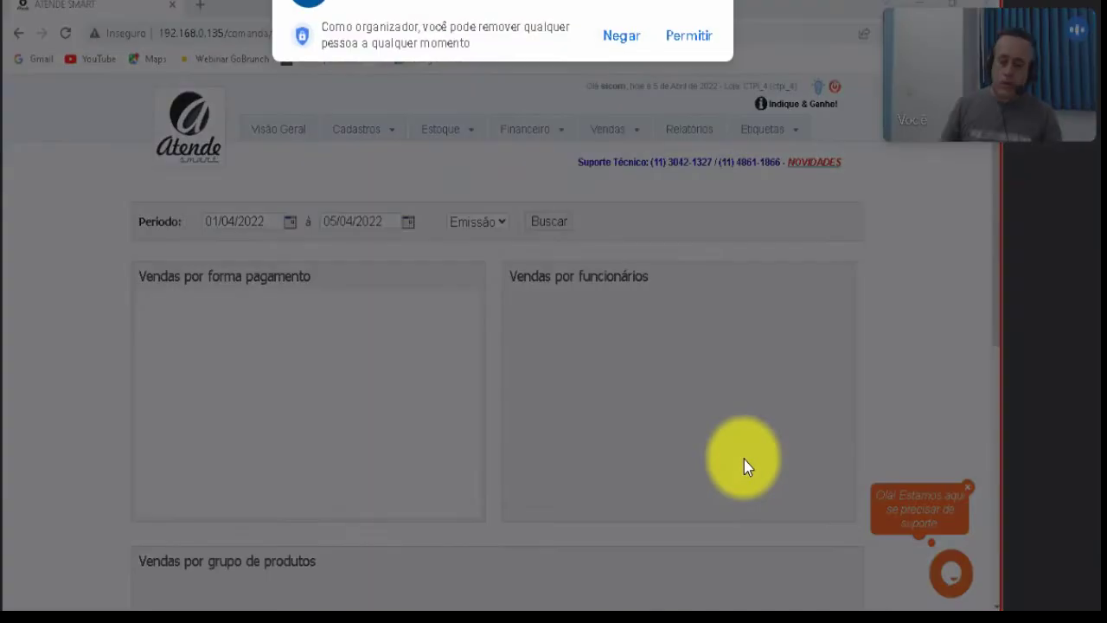
pyautogui.click(690, 37)
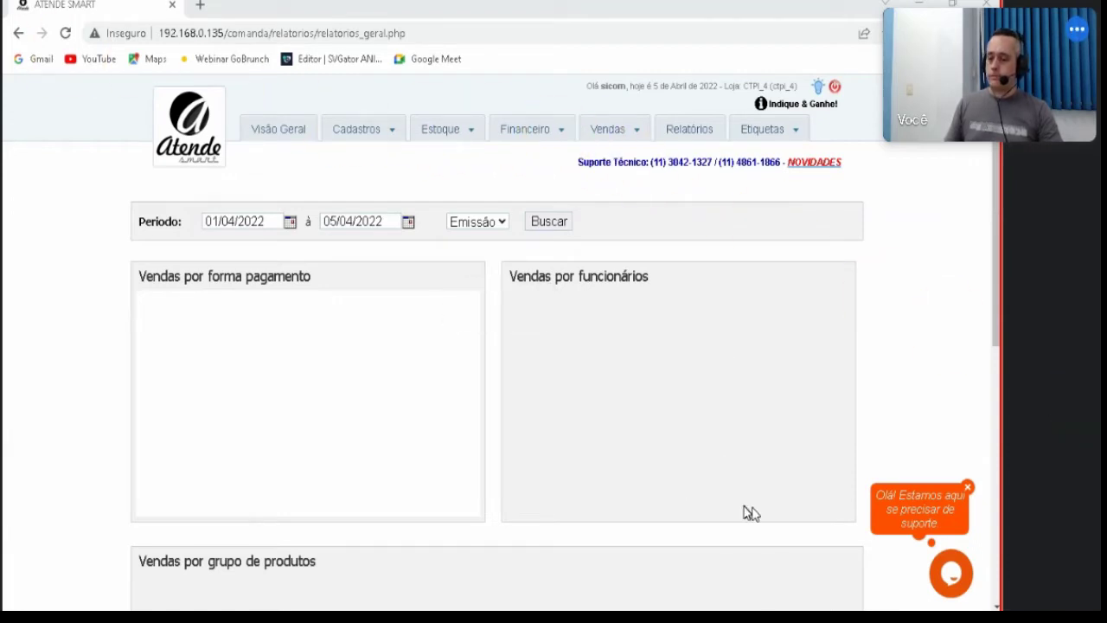
# Step: Switch to the Outlook e-mail about the retained ICMS fields and review its request text and form screenshot
pyautogui.moveTo(767, 605)
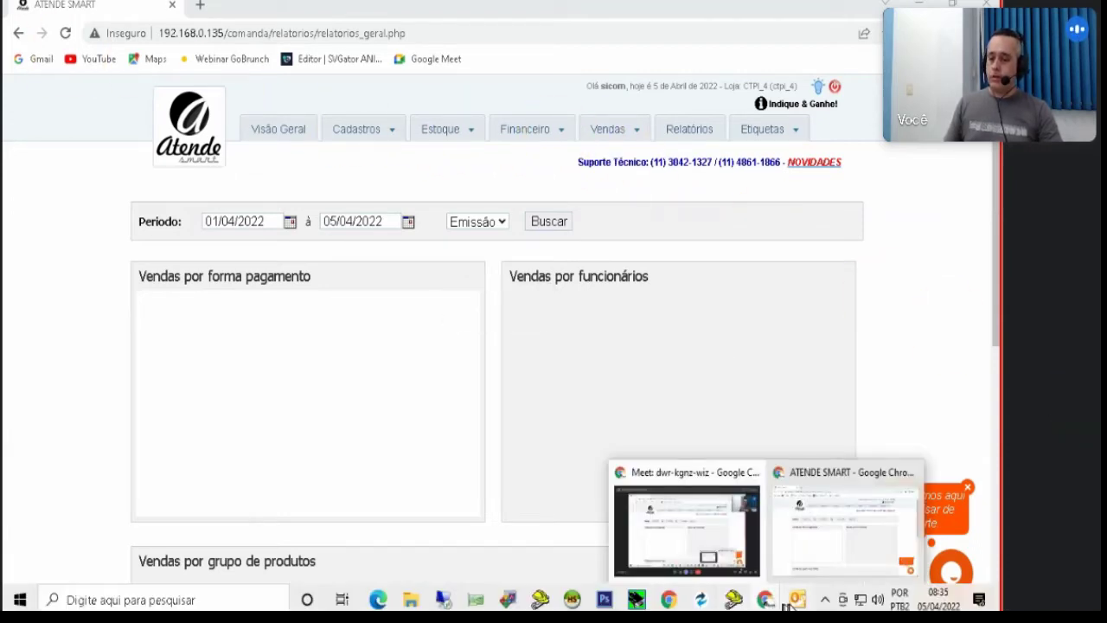
pyautogui.click(820, 562)
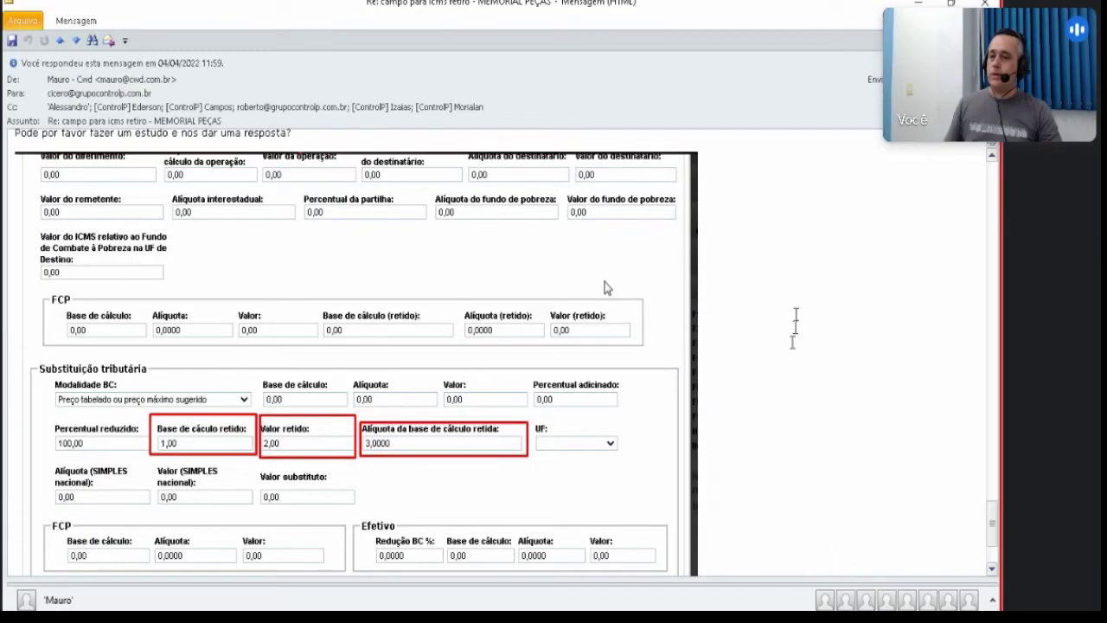
pyautogui.scroll(-3, 796, 309)
pyautogui.scroll(8, 796, 309)
pyautogui.scroll(4, 797, 314)
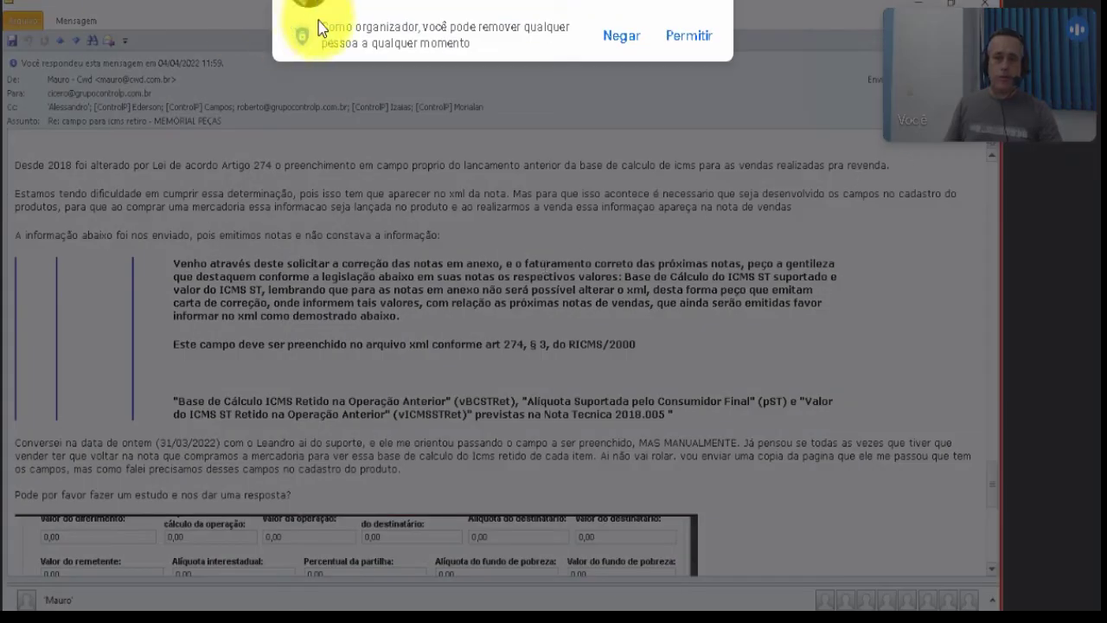
# Step: Admit the further participants waiting to join the meeting and close the e-mail message
pyautogui.click(688, 37)
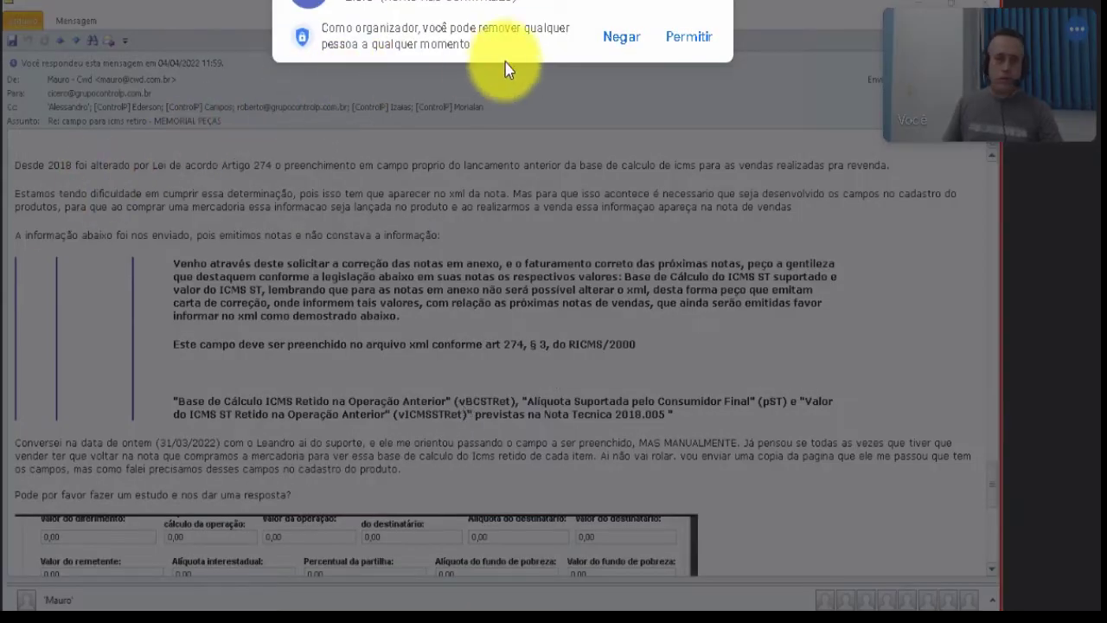
pyautogui.click(689, 39)
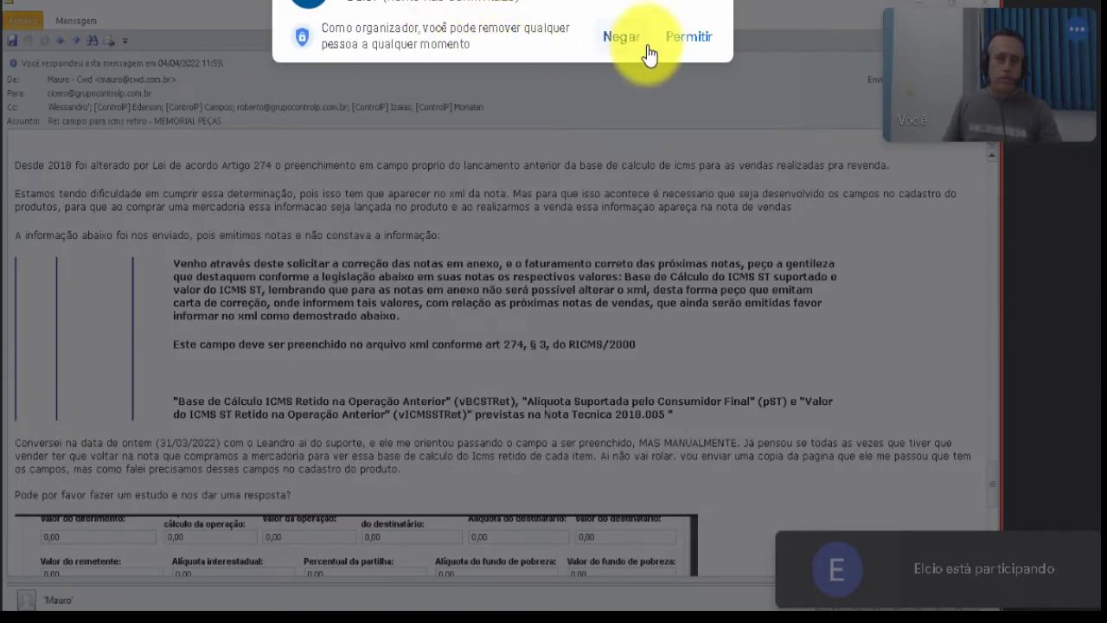
pyautogui.click(671, 37)
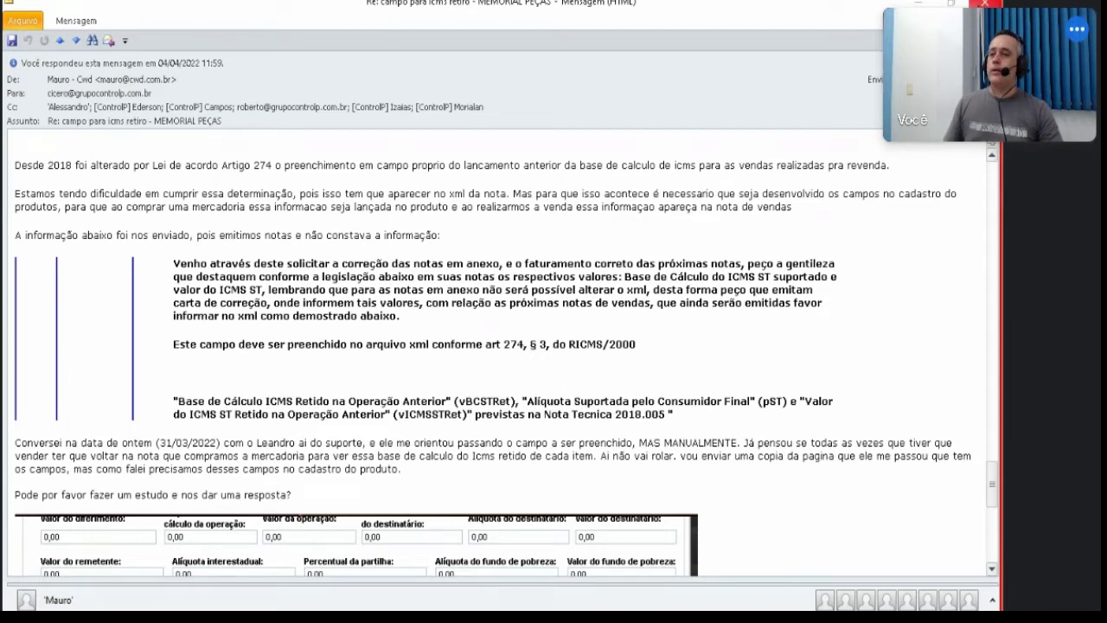
pyautogui.click(985, 3)
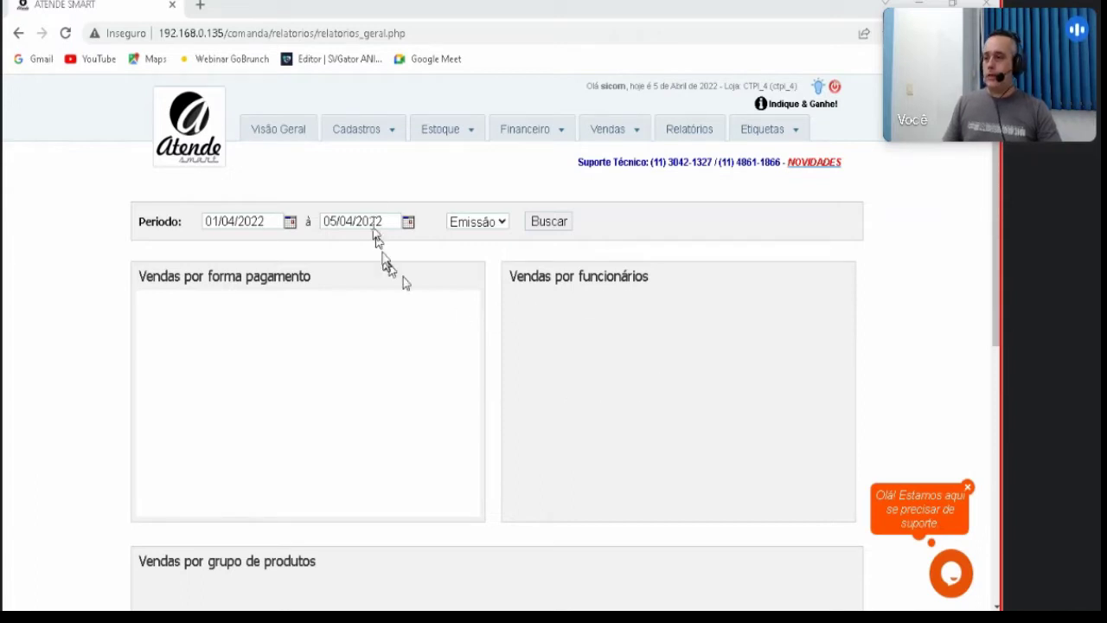
# Step: Open the CABOLIDER goods entry, code 0021, from the Entrada de mercadorias list
pyautogui.click(440, 129)
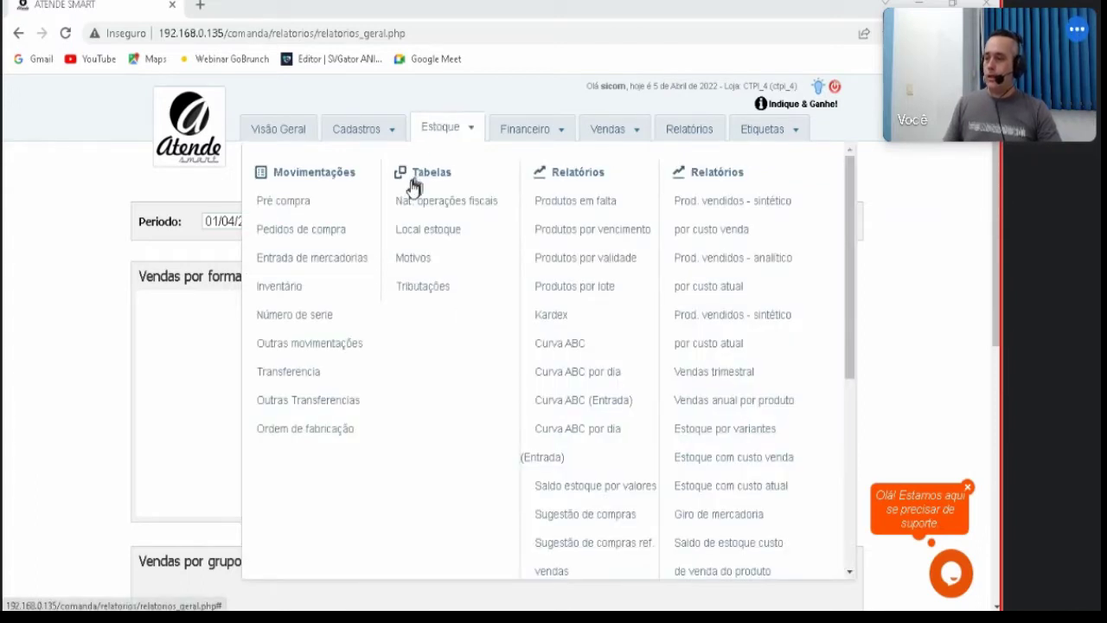
pyautogui.click(336, 258)
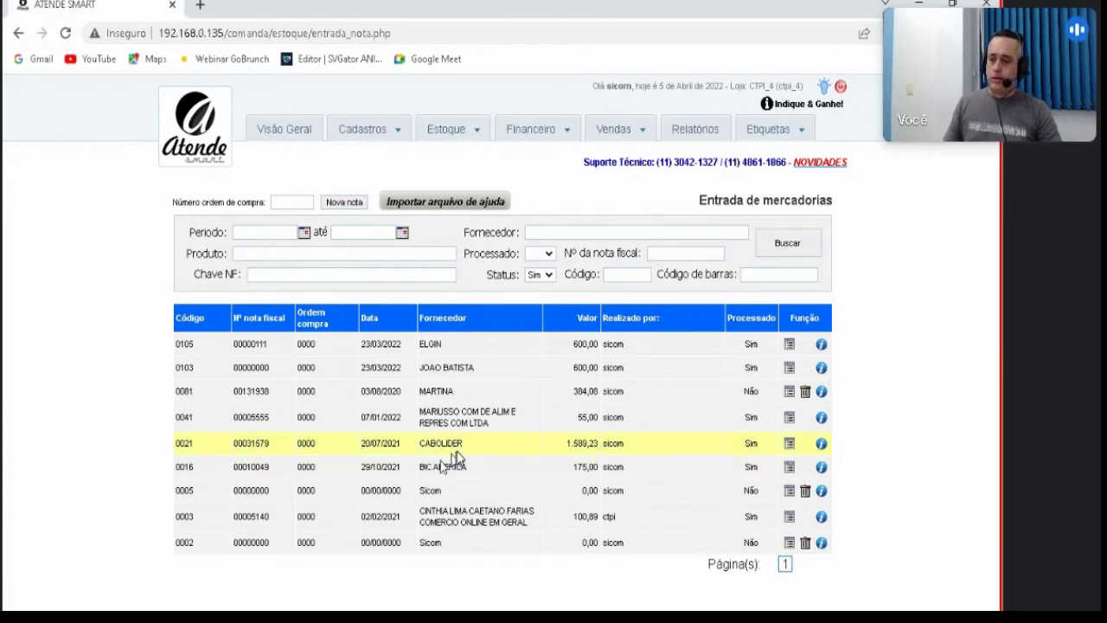
pyautogui.click(790, 445)
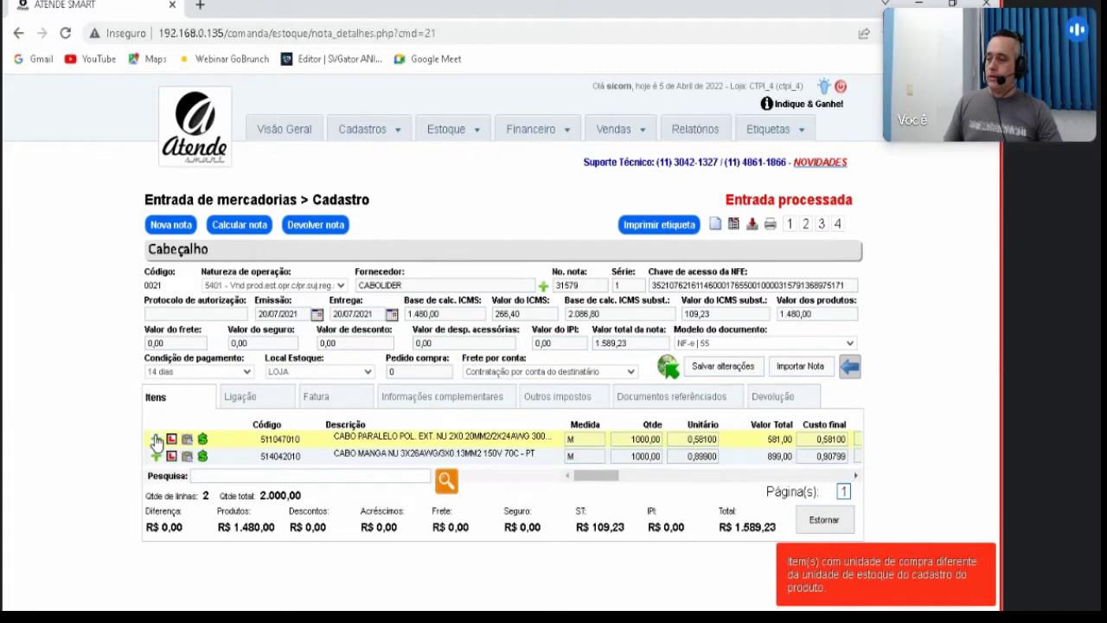
# Step: Examine the ICMS and Substituição tributária data of item 511047010 CABO PARALELO, and close its details
pyautogui.click(155, 443)
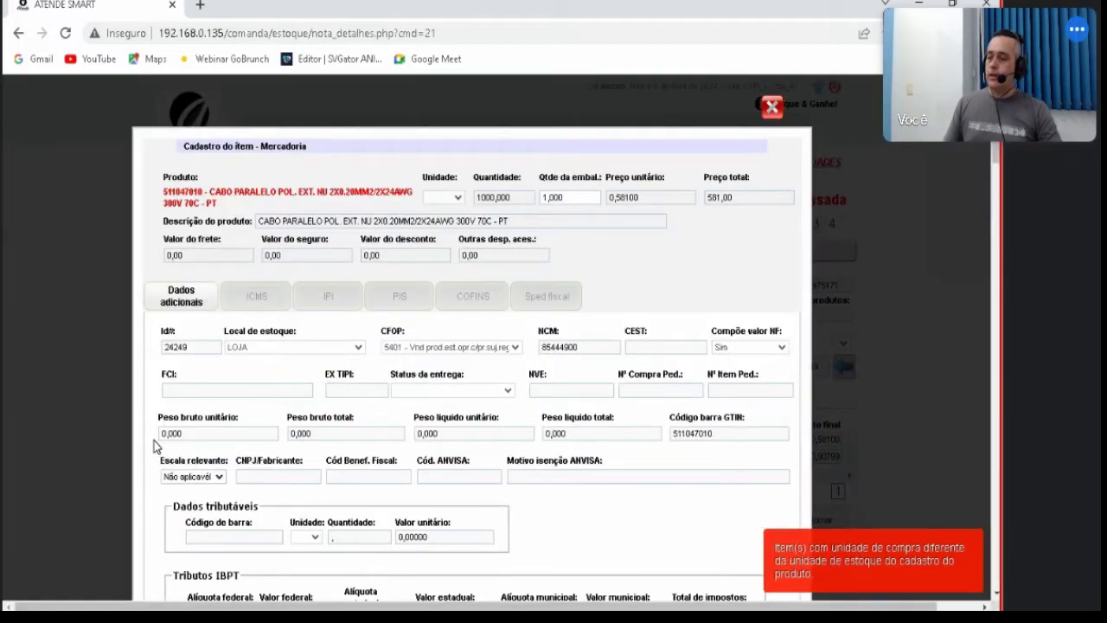
pyautogui.click(253, 299)
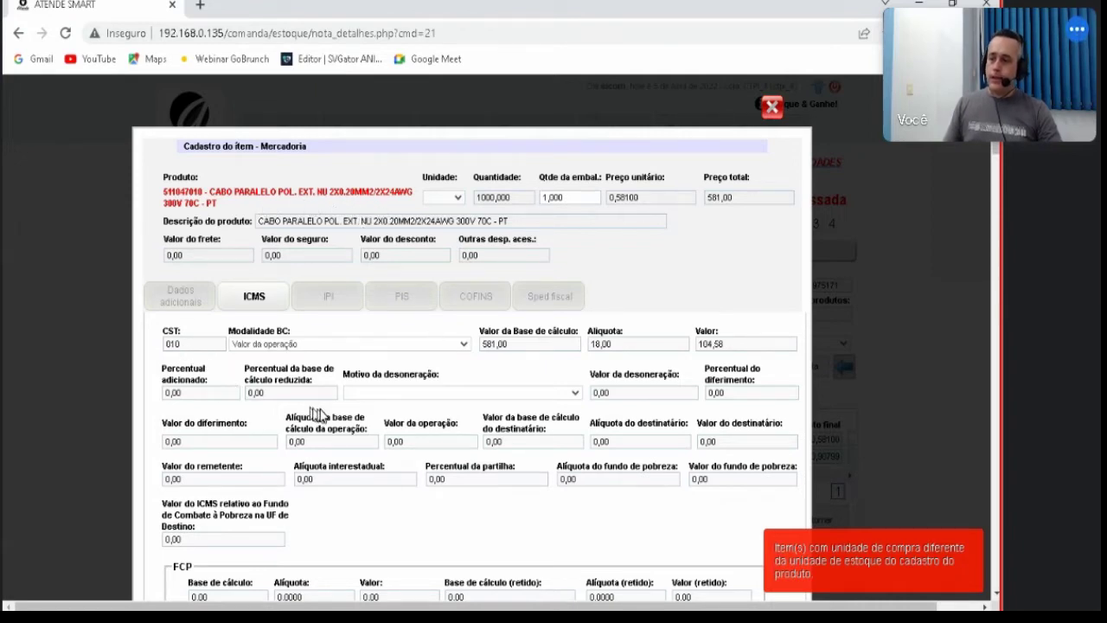
pyautogui.scroll(-3, 321, 413)
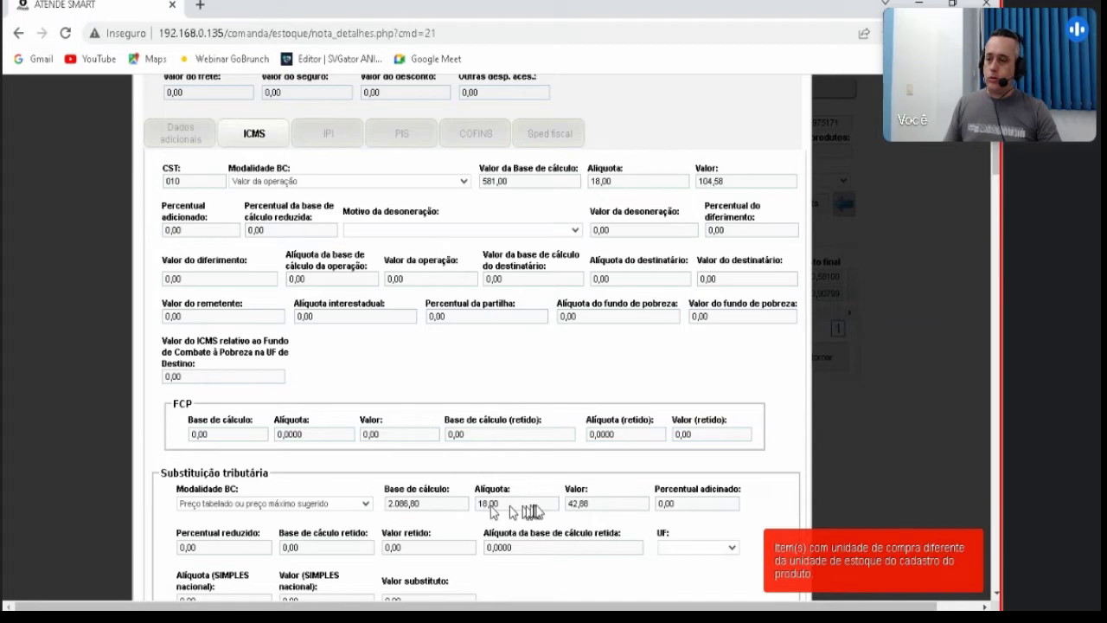
pyautogui.scroll(3, 519, 511)
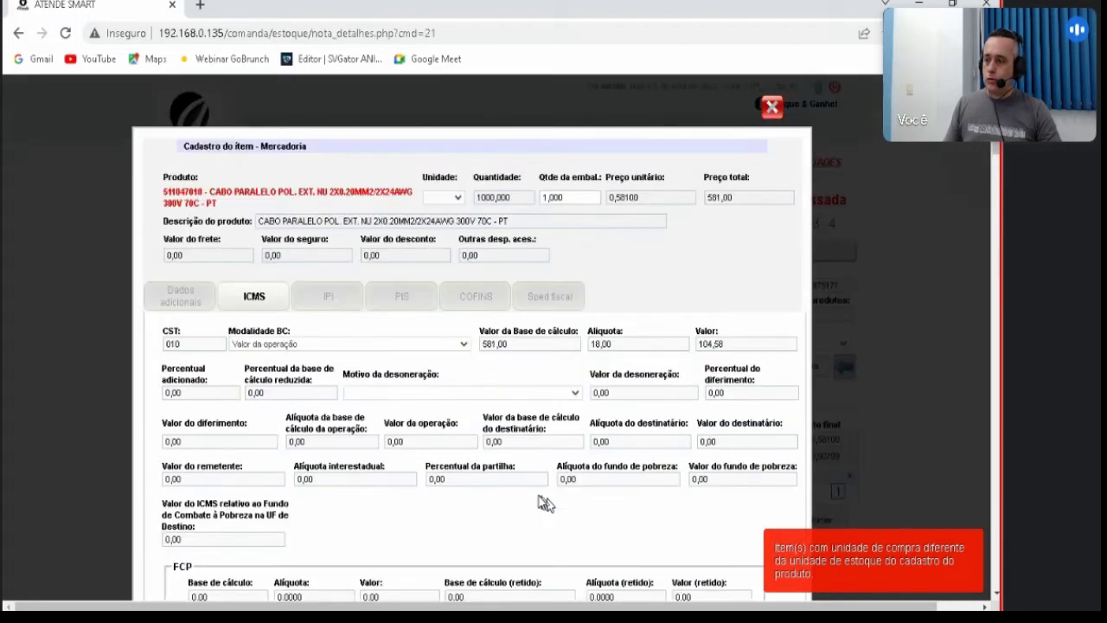
pyautogui.click(773, 108)
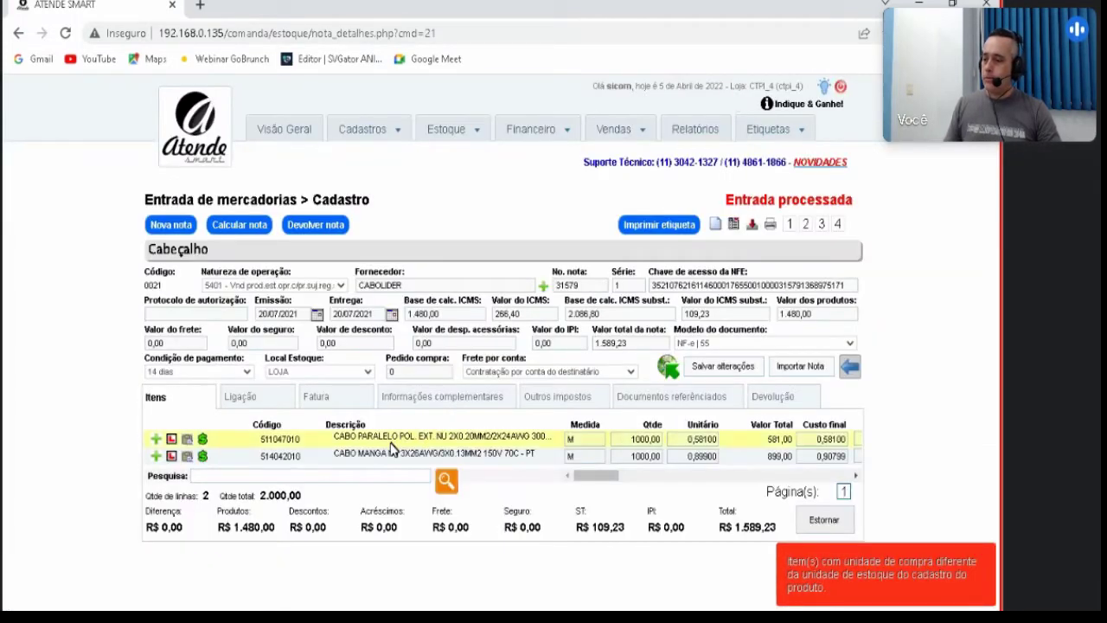
# Step: Examine the ICMS and Substituição tributária data of item 514042010 CABO MANGA, and close its details
pyautogui.click(155, 457)
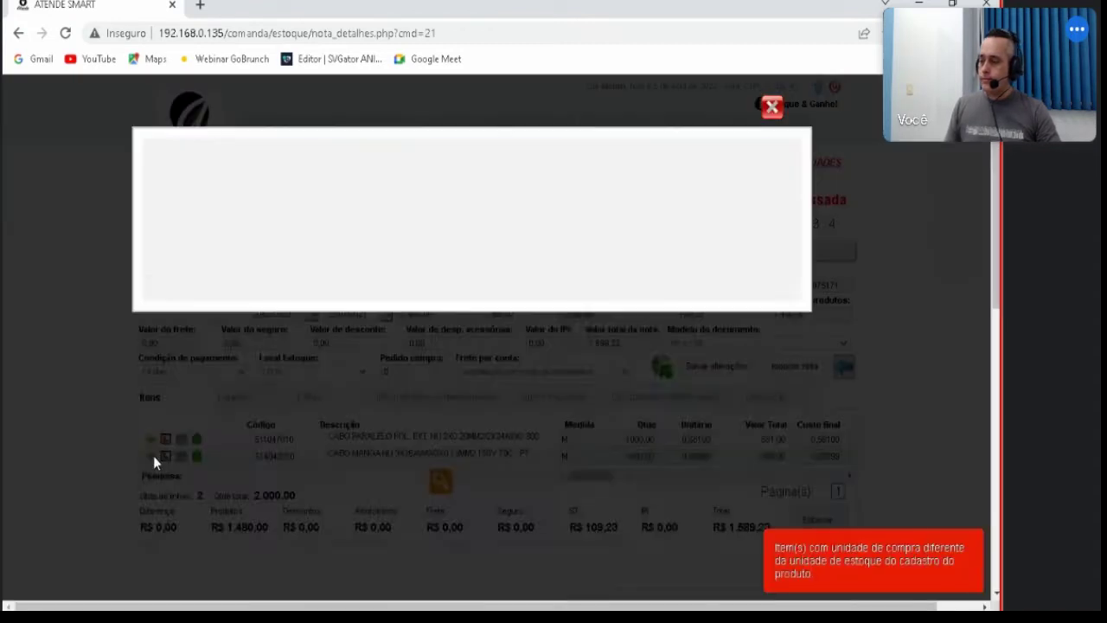
pyautogui.click(262, 295)
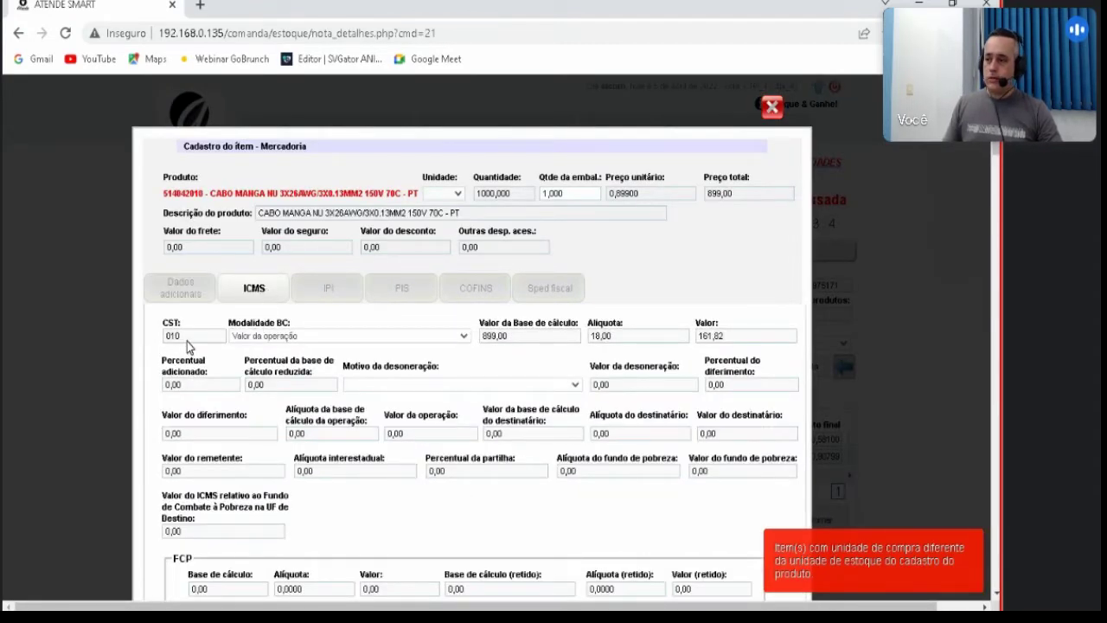
pyautogui.scroll(-2, 477, 378)
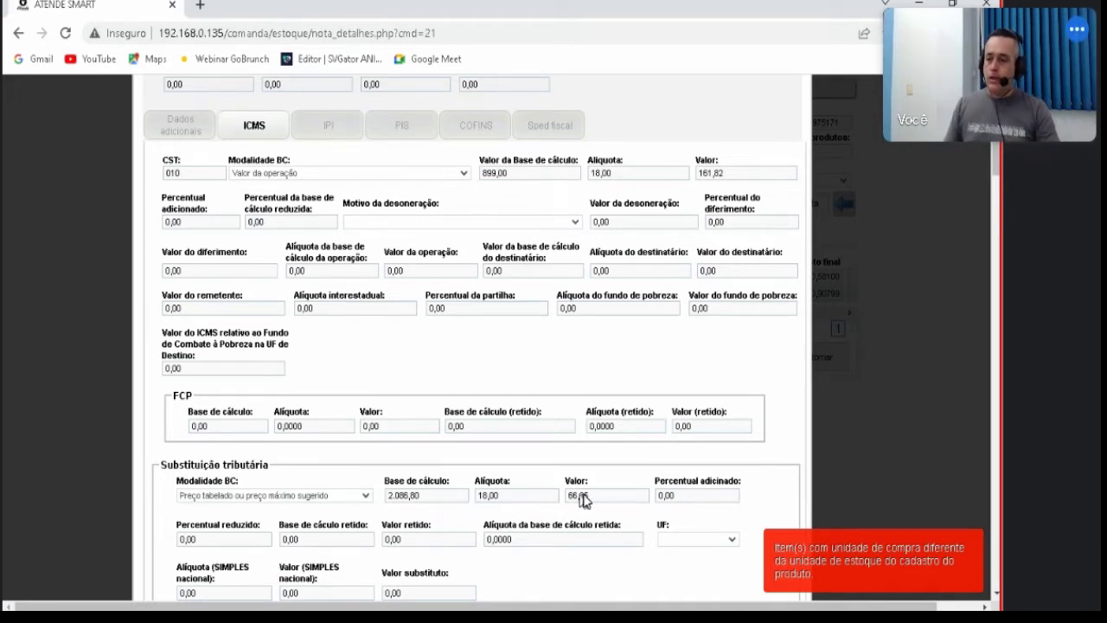
pyautogui.scroll(2, 583, 500)
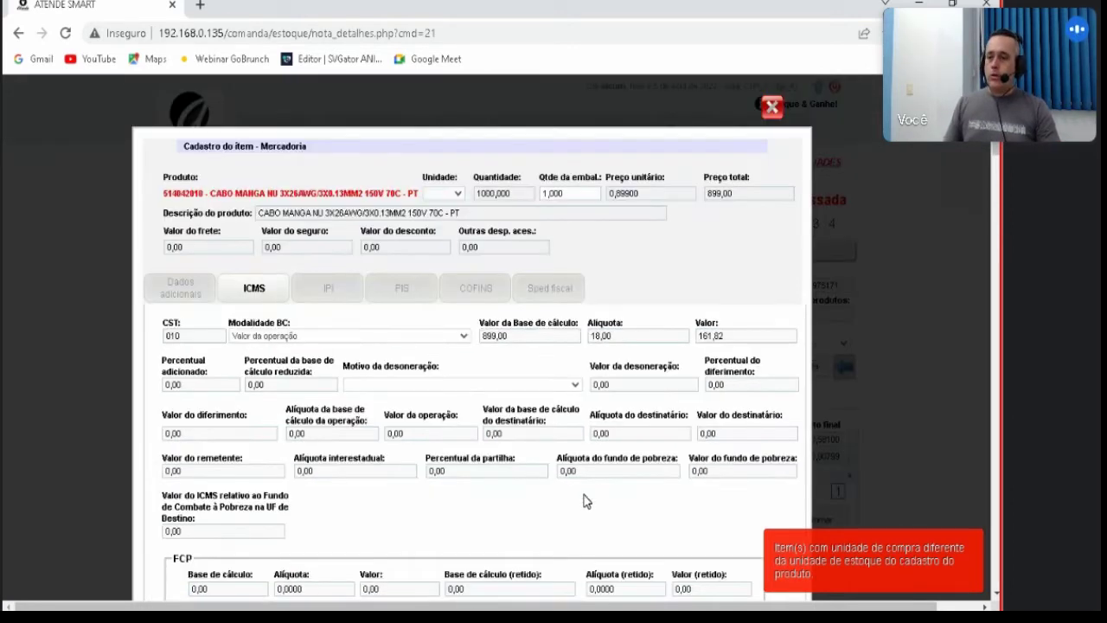
pyautogui.click(773, 107)
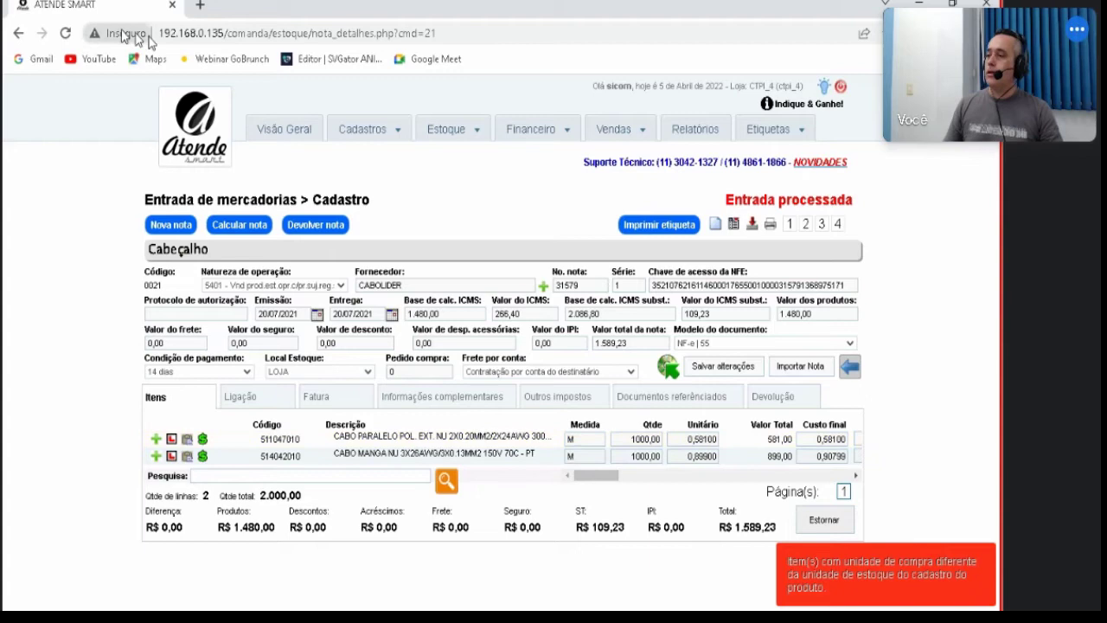
# Step: Duplicate the browser tab that shows the goods entry
pyautogui.rightClick(111, 2)
pyautogui.rightClick(91, 4)
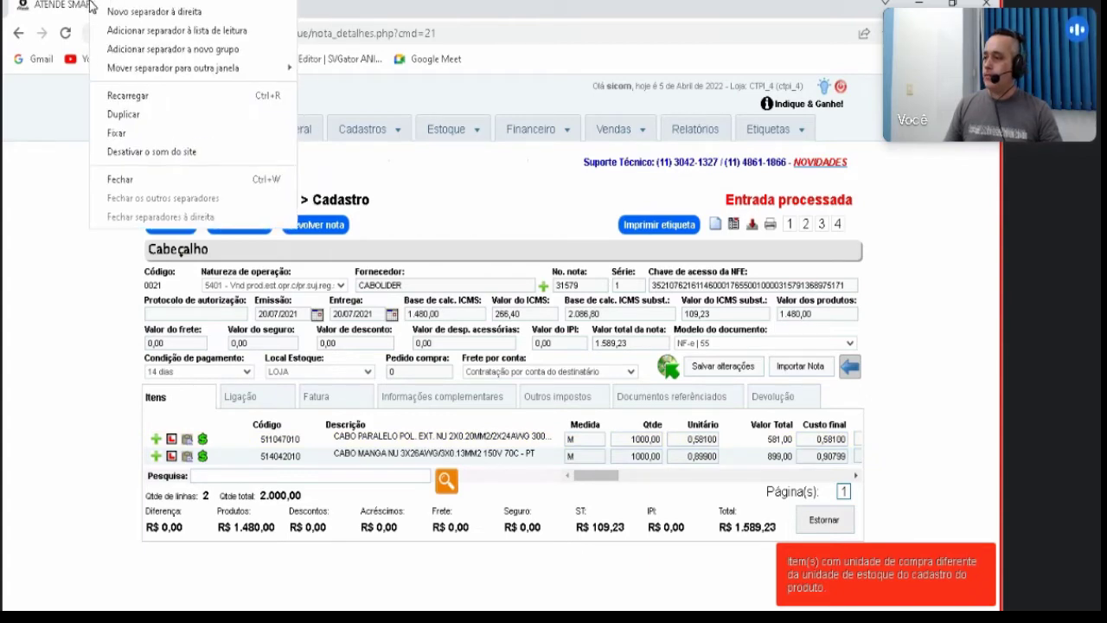
pyautogui.click(157, 115)
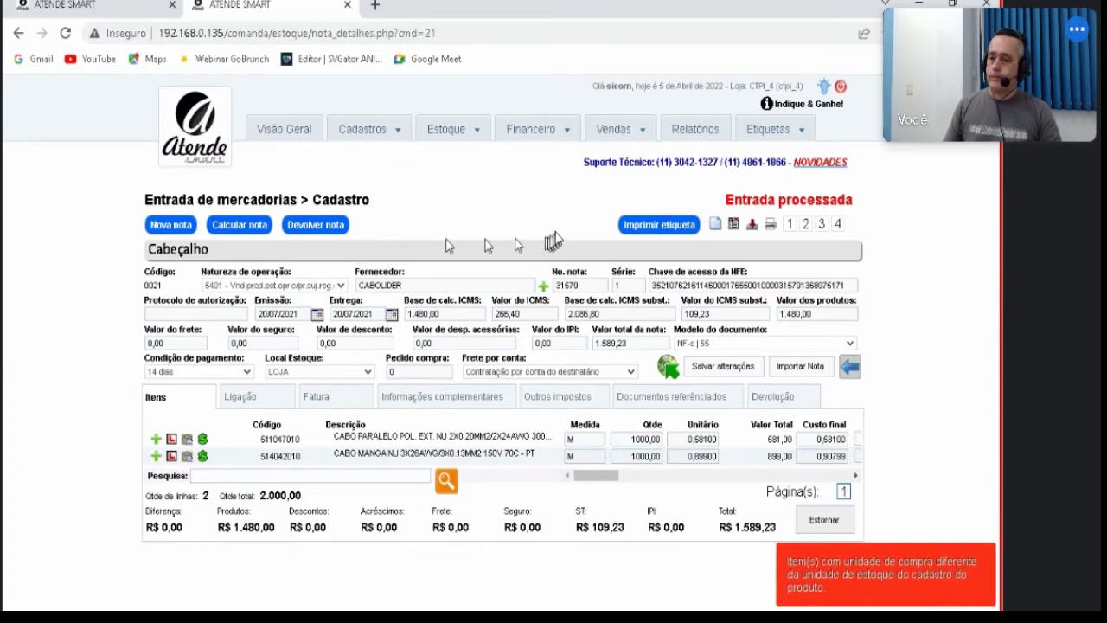
# Step: Create a new nota fiscal from the sales Pedidos page and confirm its generation
pyautogui.click(615, 129)
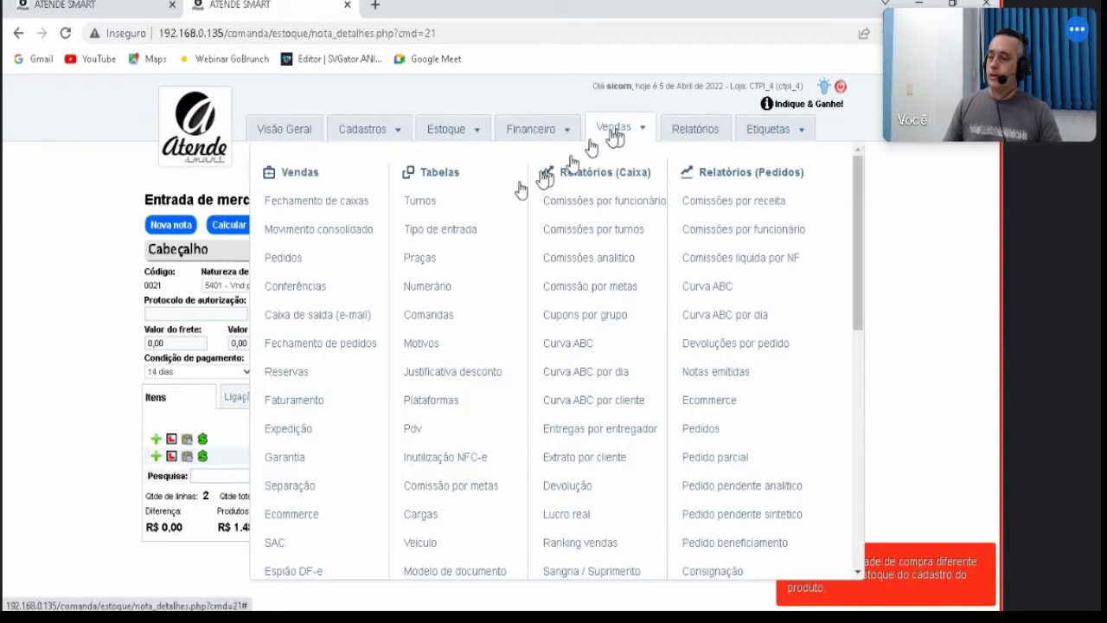
pyautogui.click(283, 257)
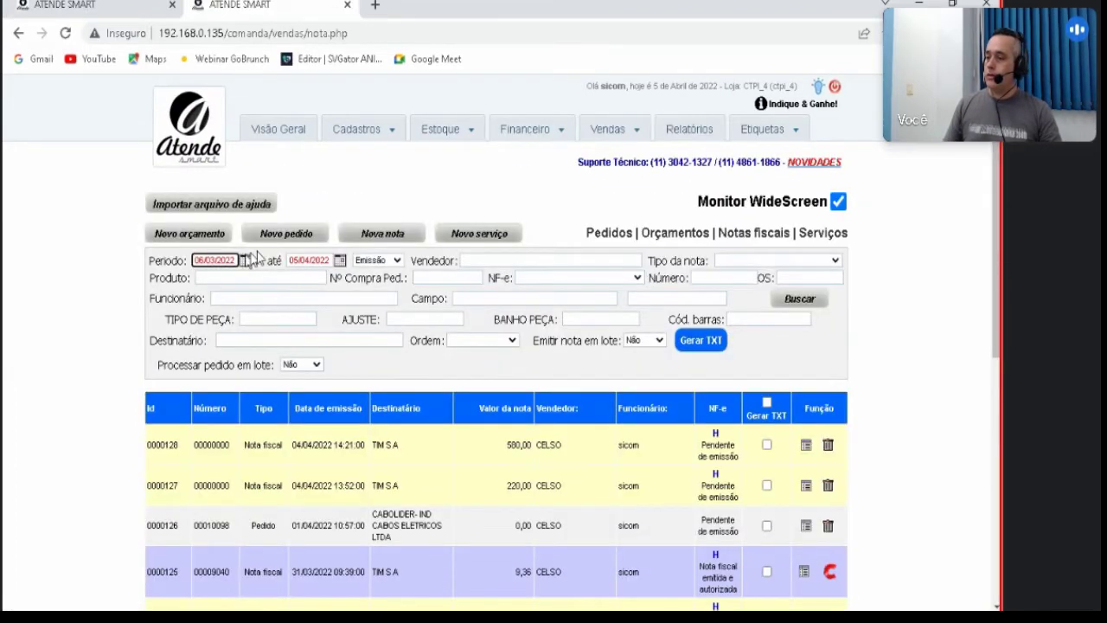
pyautogui.click(394, 241)
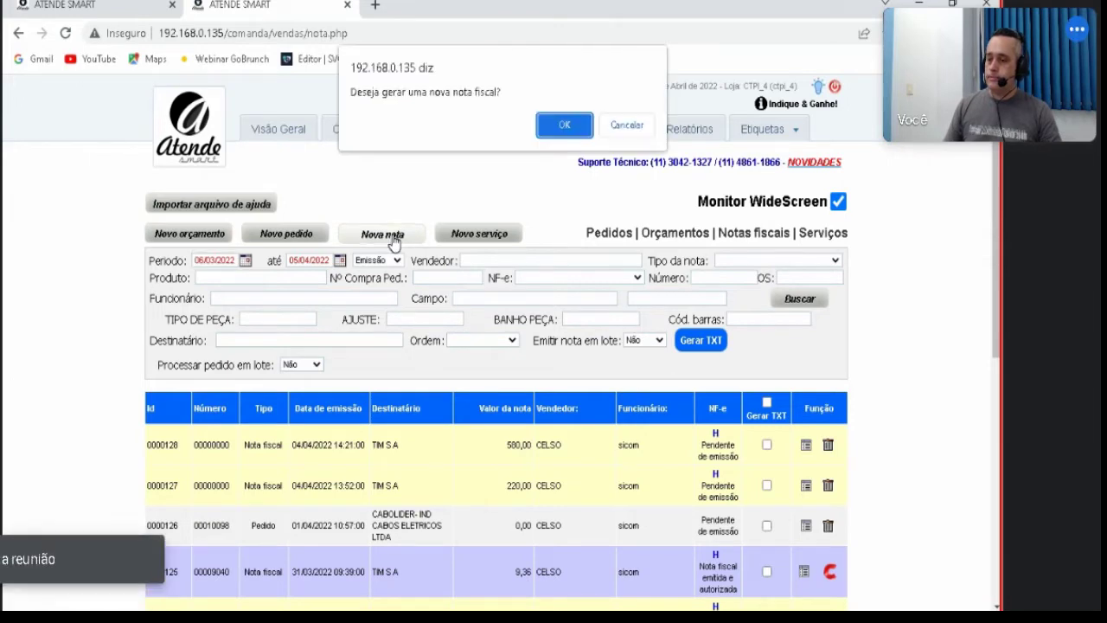
pyautogui.click(562, 126)
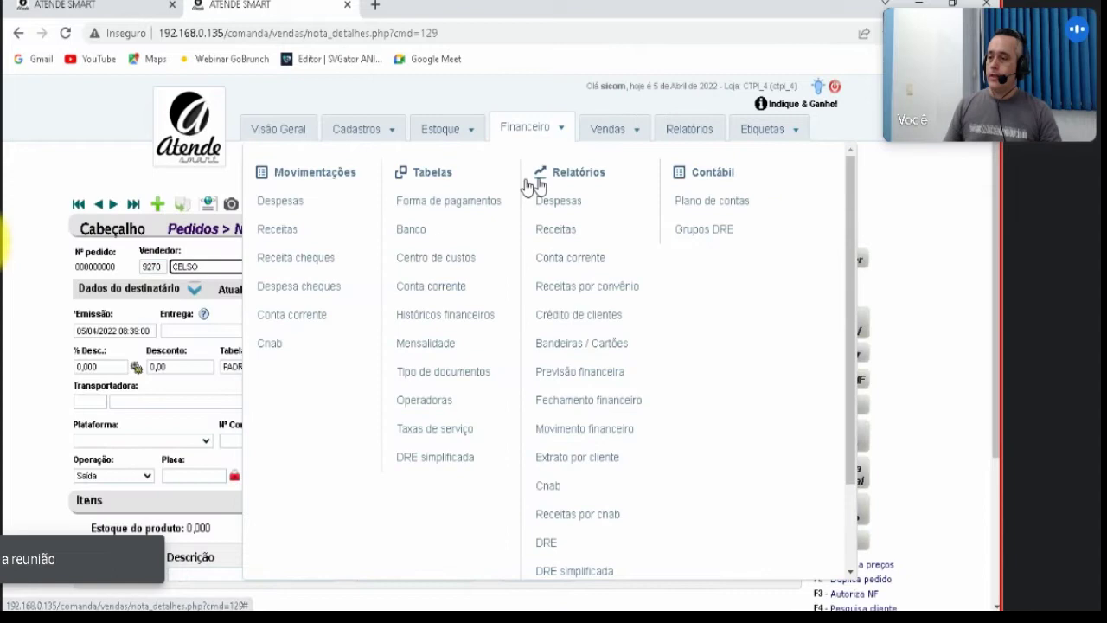
# Step: Search for the customer "tim" and assign TIM S A as the client of the nota fiscal
pyautogui.click(478, 268)
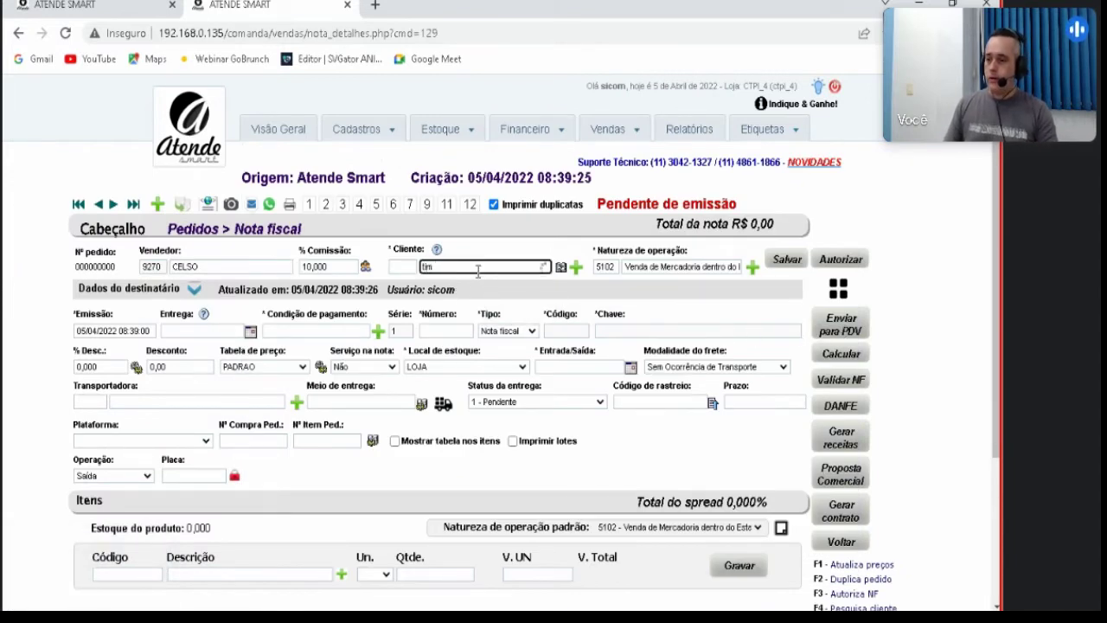
pyautogui.write('tim')
pyautogui.click(506, 307)
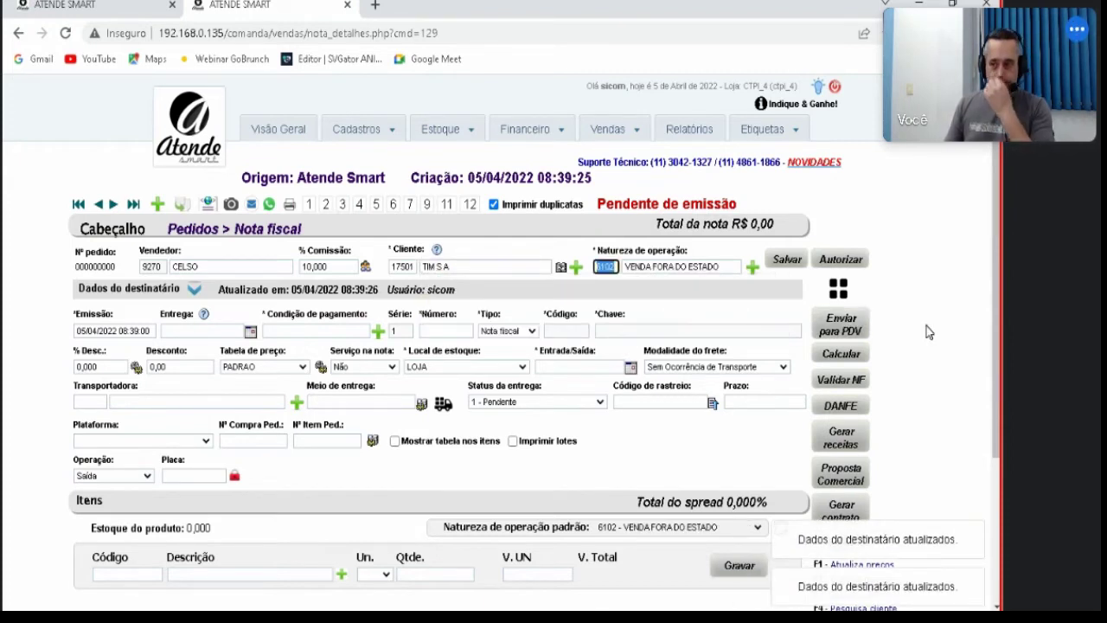
# Step: Set the Natureza de operação to 6403 - VENDA COM SUBSTITUICAO and save the nota fiscal header
pyautogui.write('6403')
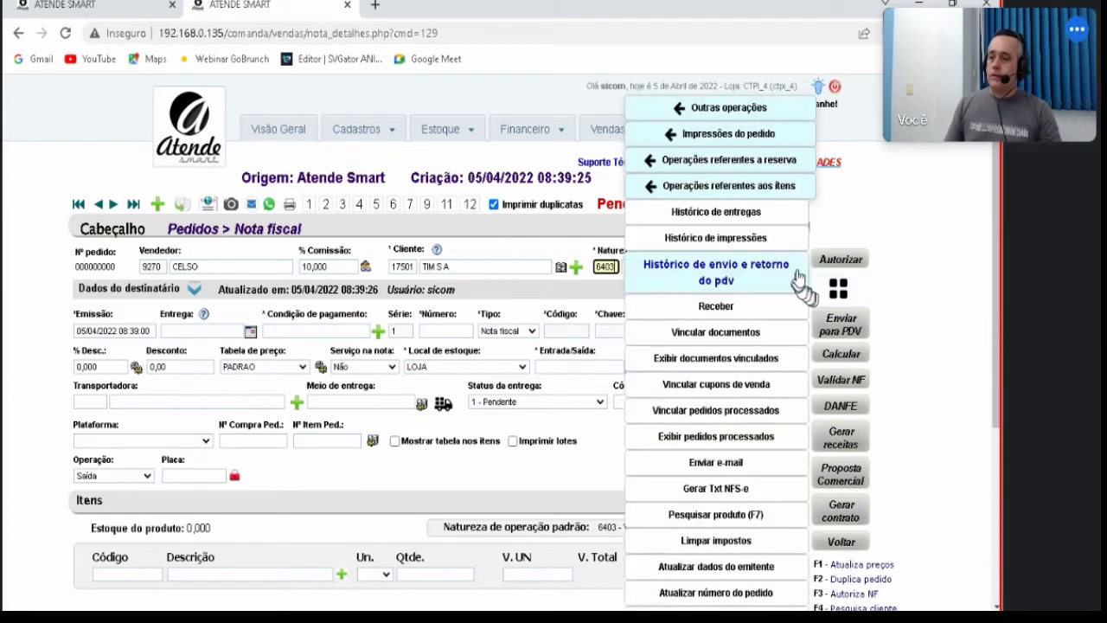
pyautogui.click(787, 259)
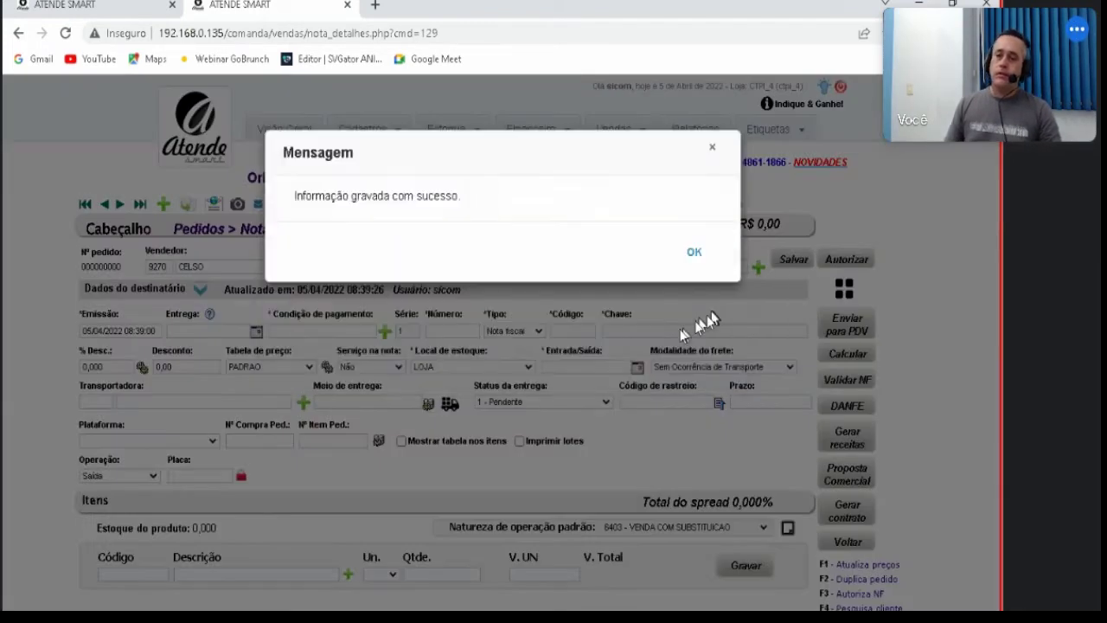
pyautogui.click(695, 252)
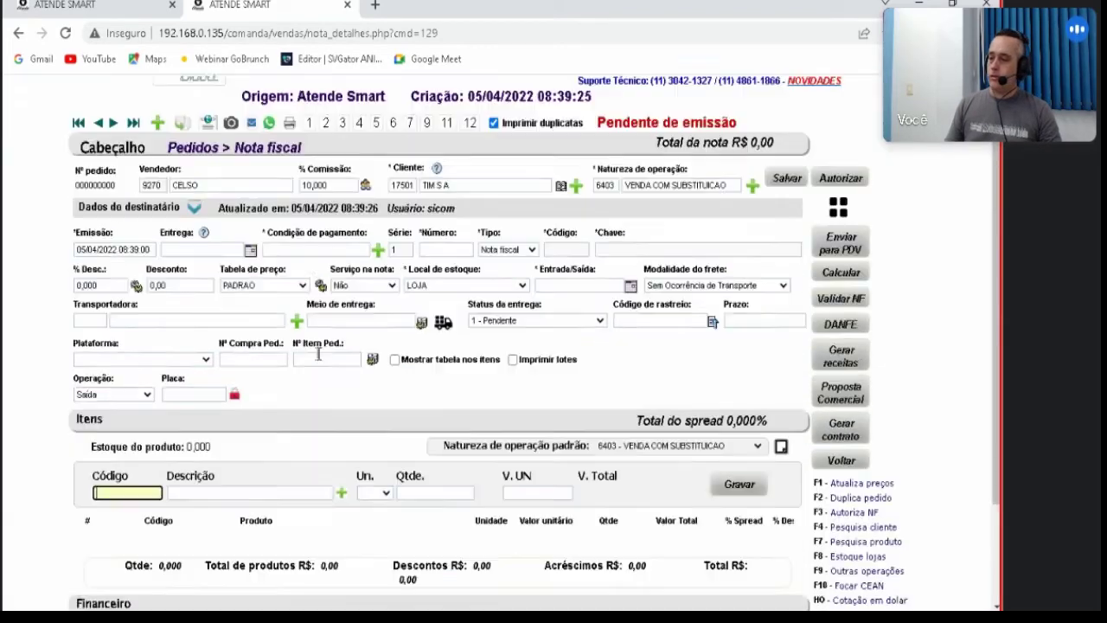
pyautogui.scroll(-2, 319, 355)
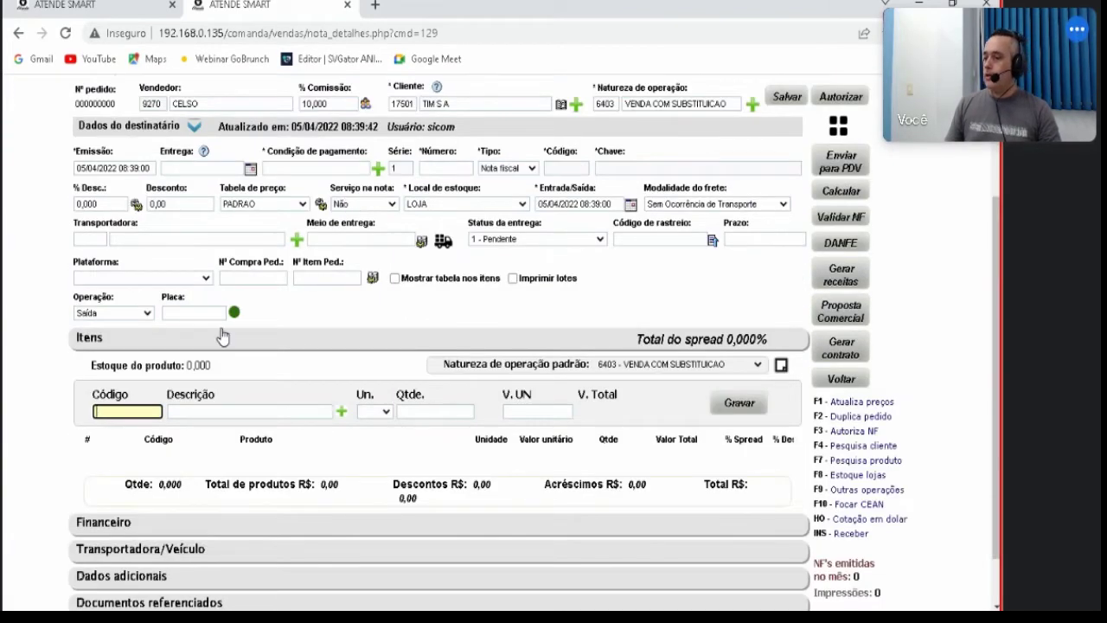
# Step: Find "cabo" products, add CABO PARALELO POL. EXT. NU (code 511047010) with quantity 50 to the nota fiscal, and calculate the nota
pyautogui.click(201, 413)
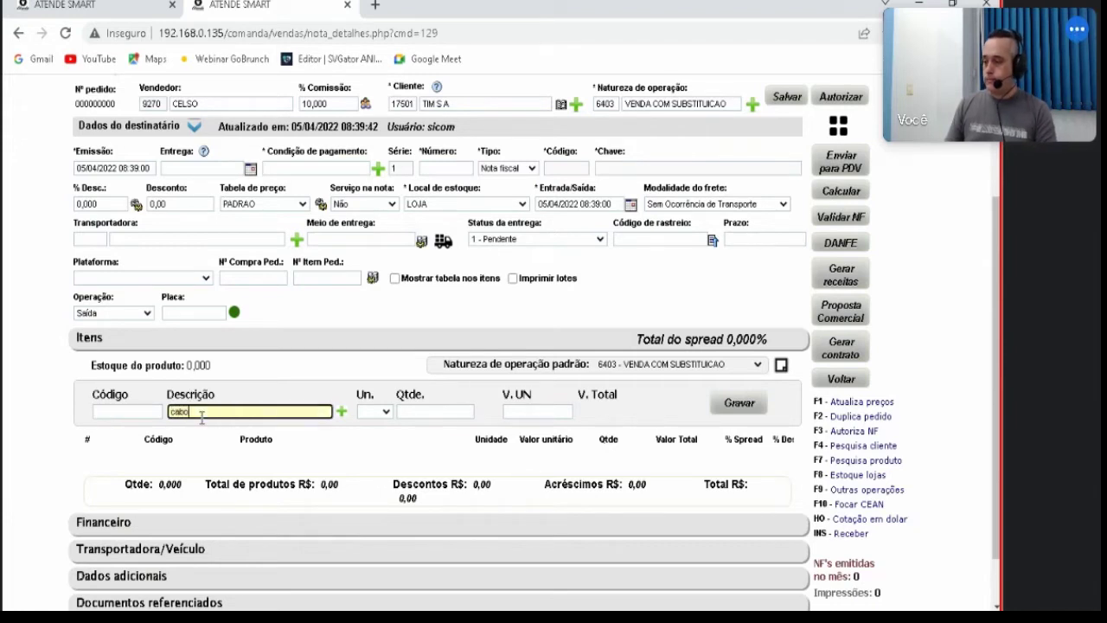
pyautogui.press('Down')
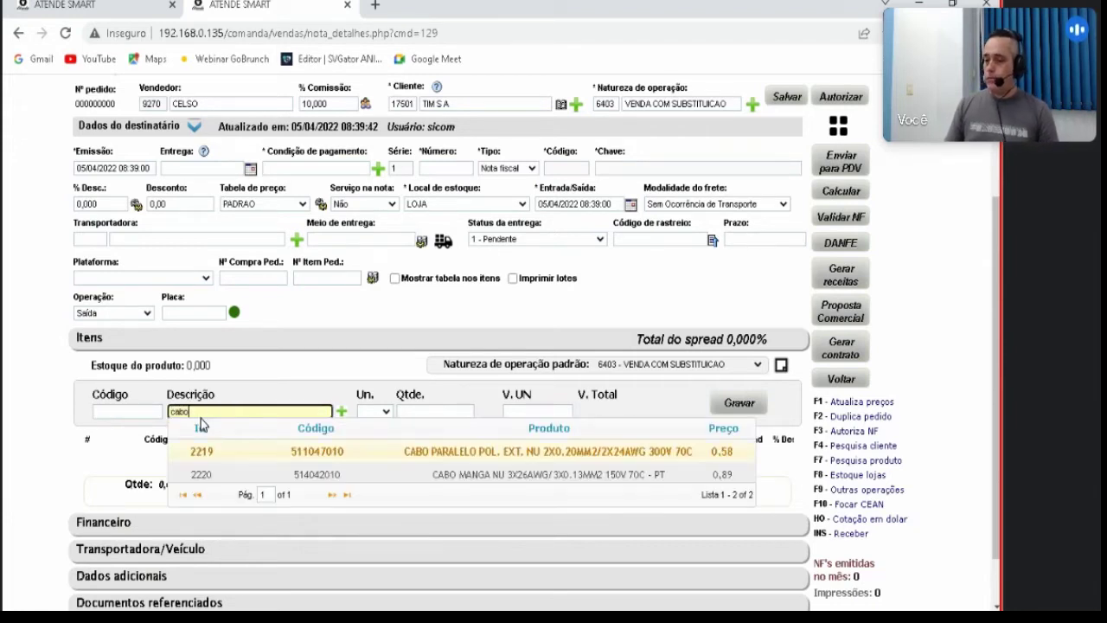
pyautogui.press('Return')
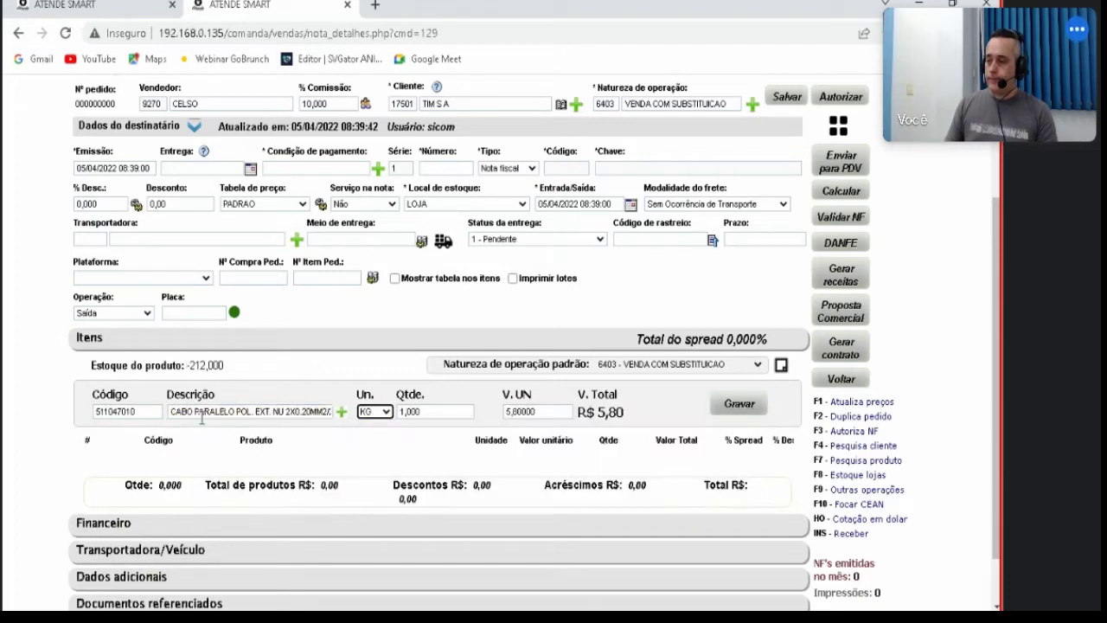
pyautogui.press('Tab')
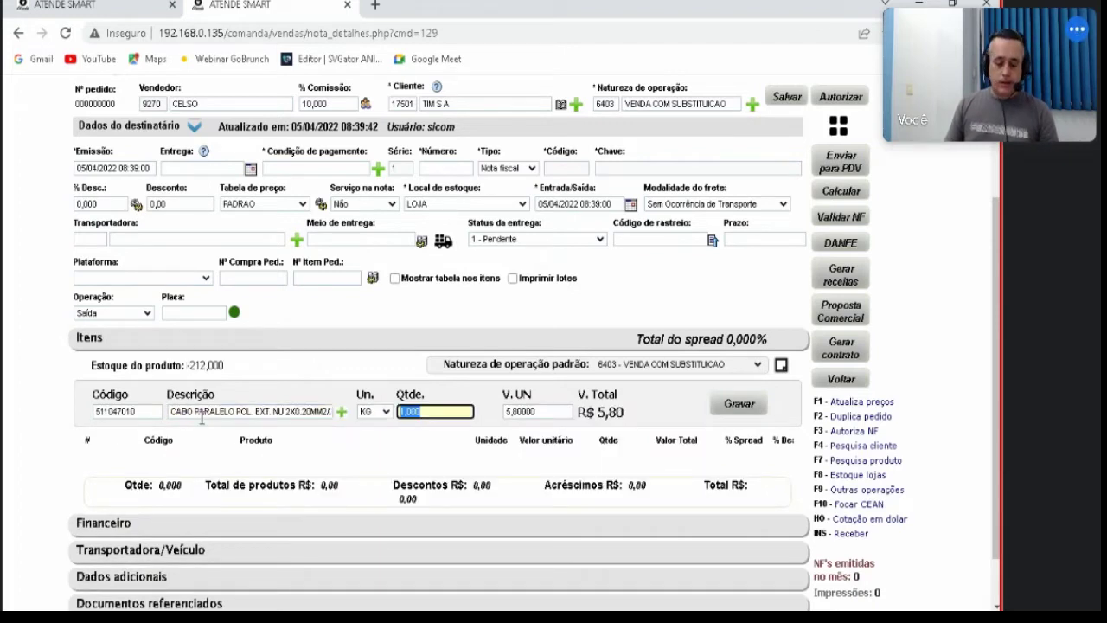
pyautogui.write('50')
pyautogui.press('Tab')
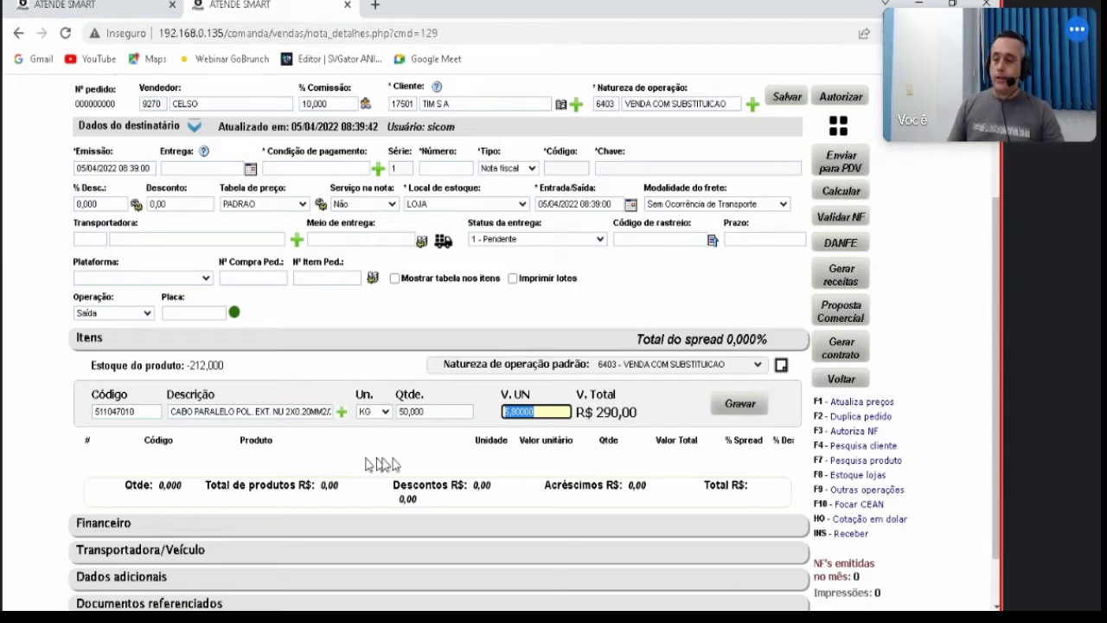
pyautogui.click(748, 409)
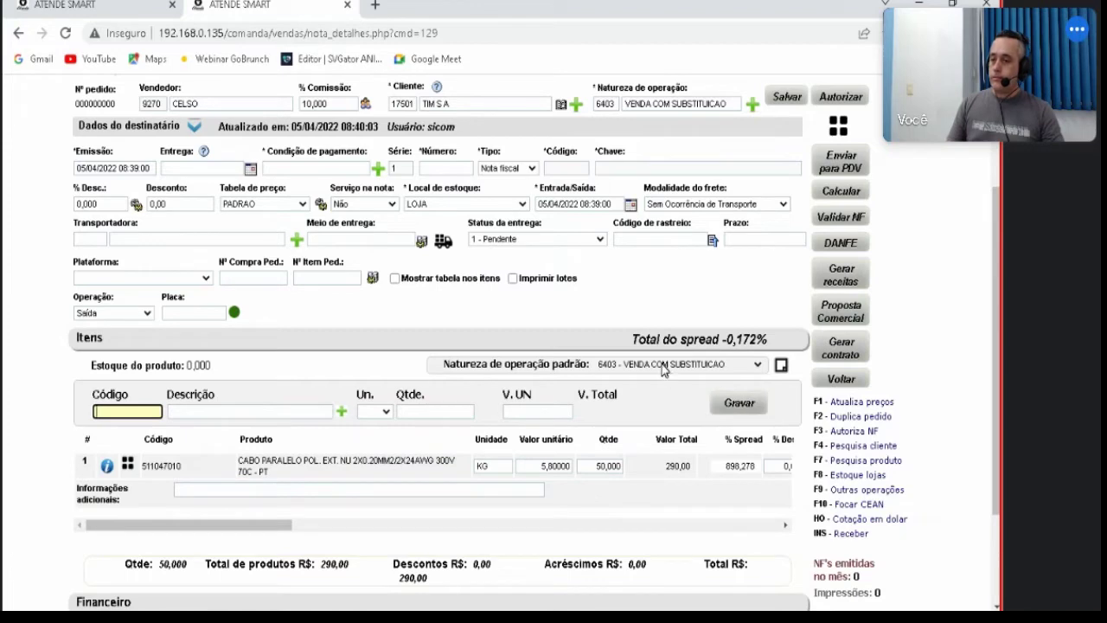
pyautogui.click(854, 195)
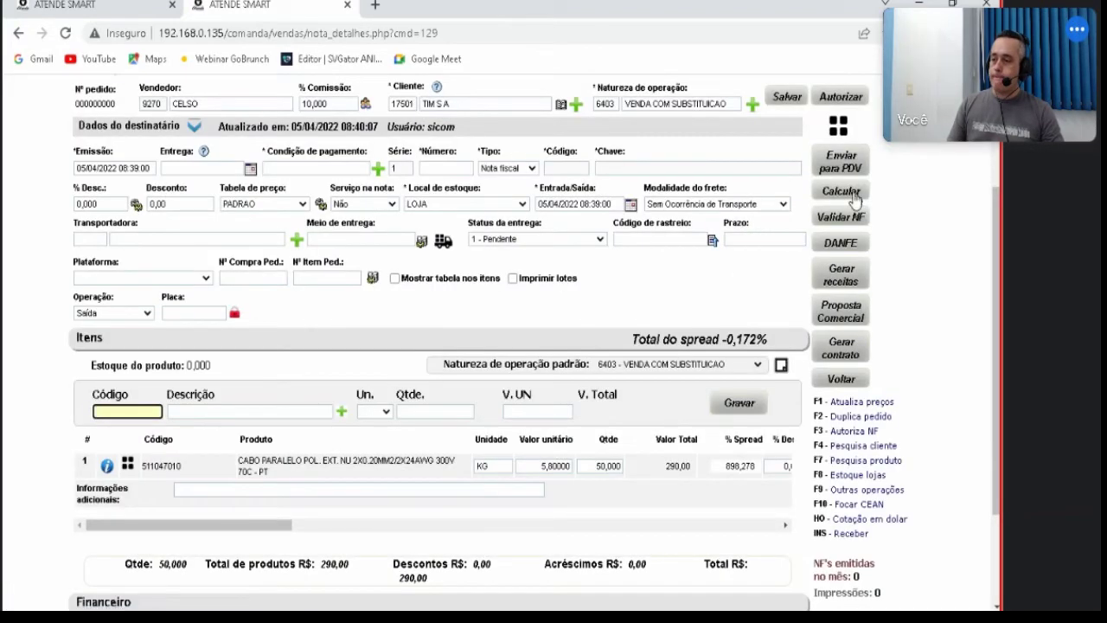
# Step: Open the cadastro of the nota fiscal item and examine its ICMS data, including CST and the Substituição tributária retained values
pyautogui.click(127, 465)
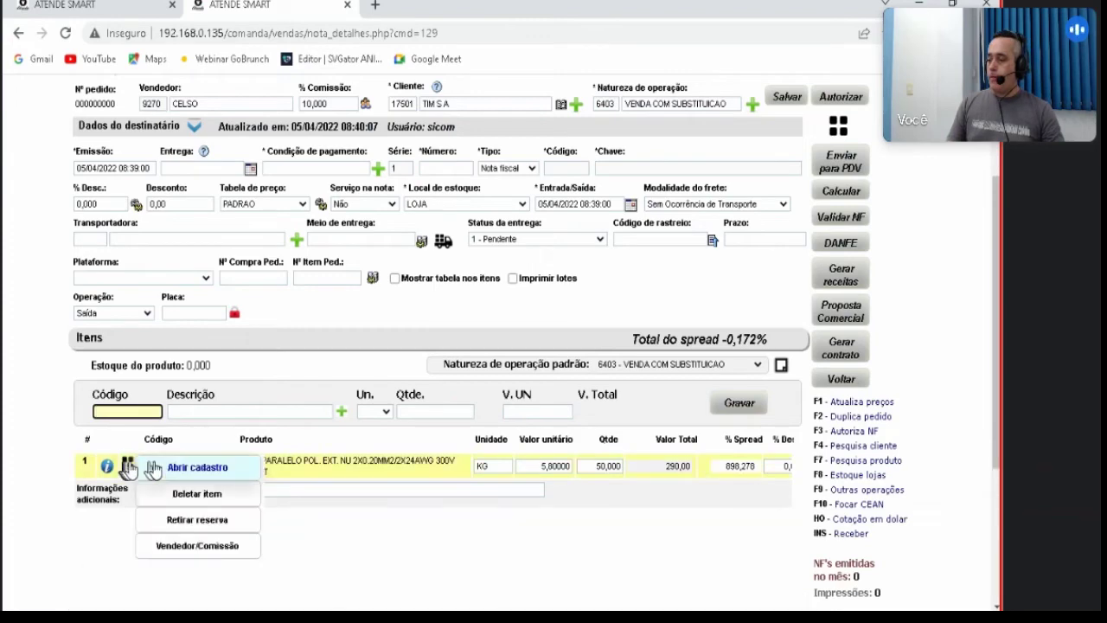
pyautogui.click(190, 464)
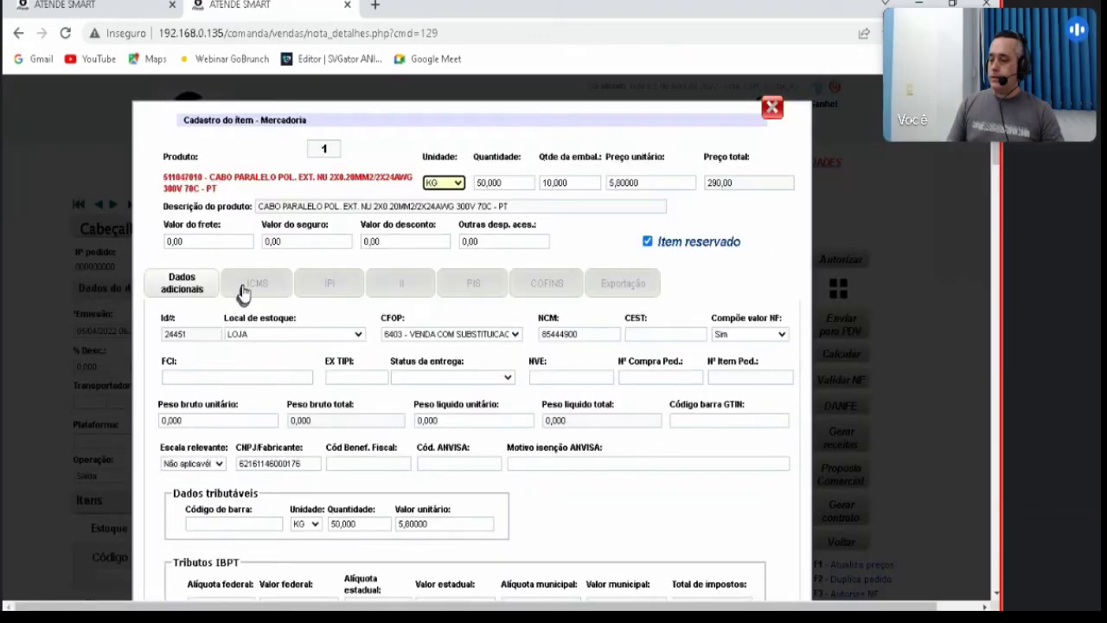
pyautogui.click(240, 289)
pyautogui.scroll(-4, 546, 359)
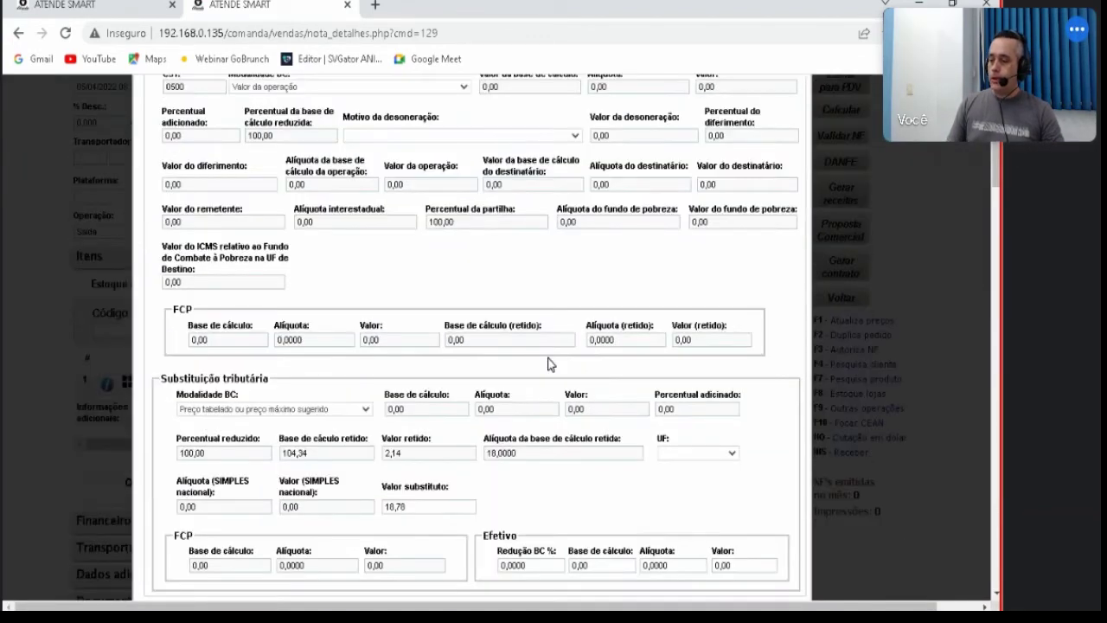
pyautogui.scroll(3, 552, 363)
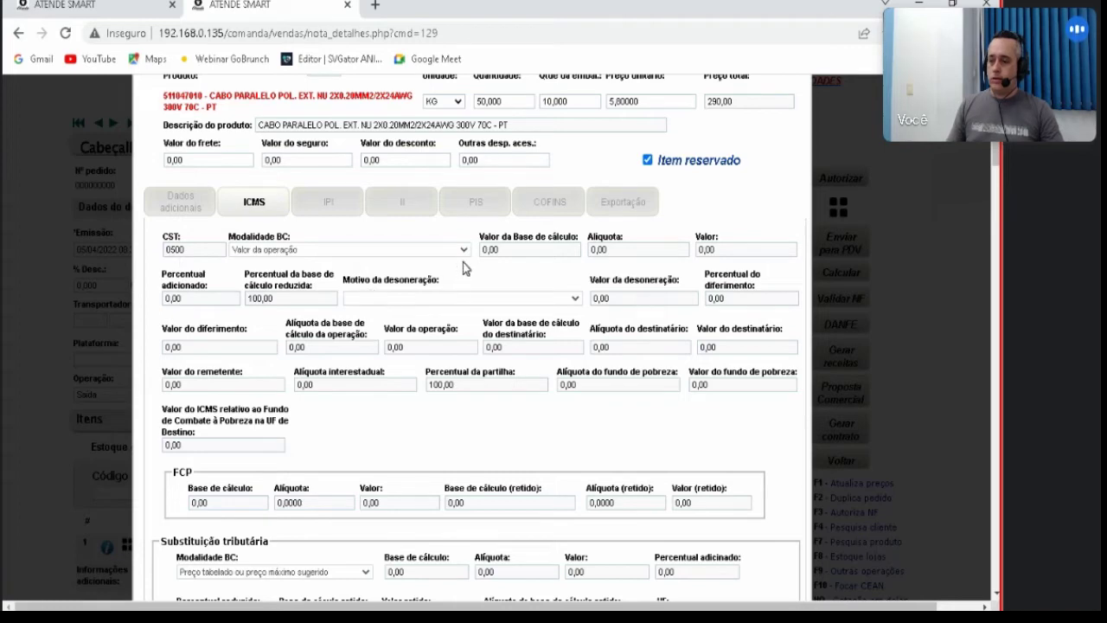
pyautogui.scroll(-2, 463, 269)
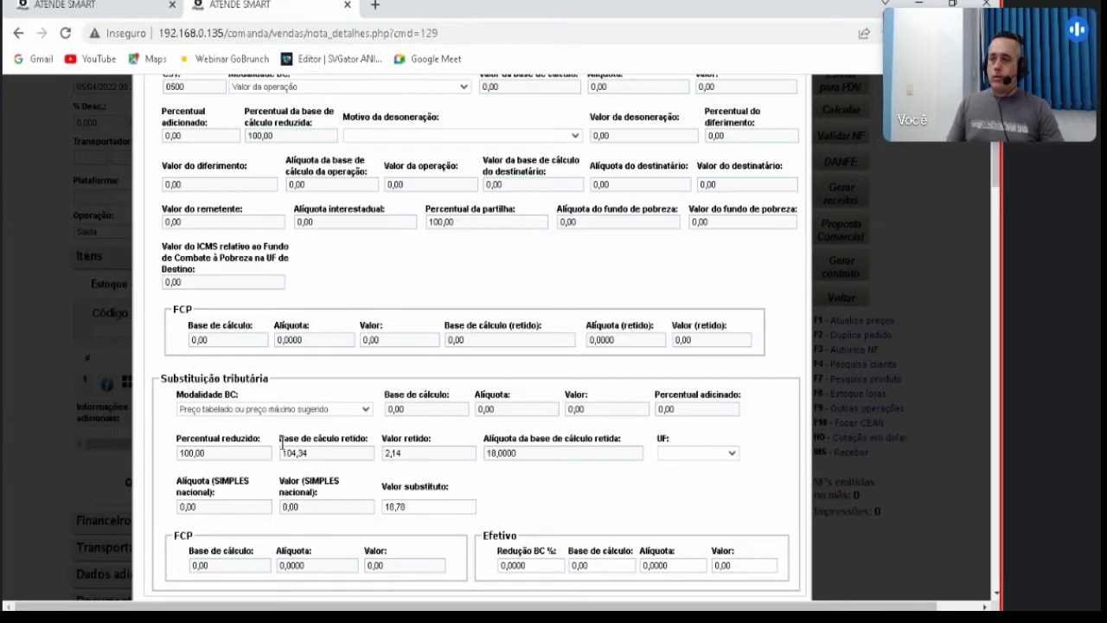
# Step: Switch to the goods entry and examine the ICMS and Substituição tributária values of item 511047010
pyautogui.click(78, 5)
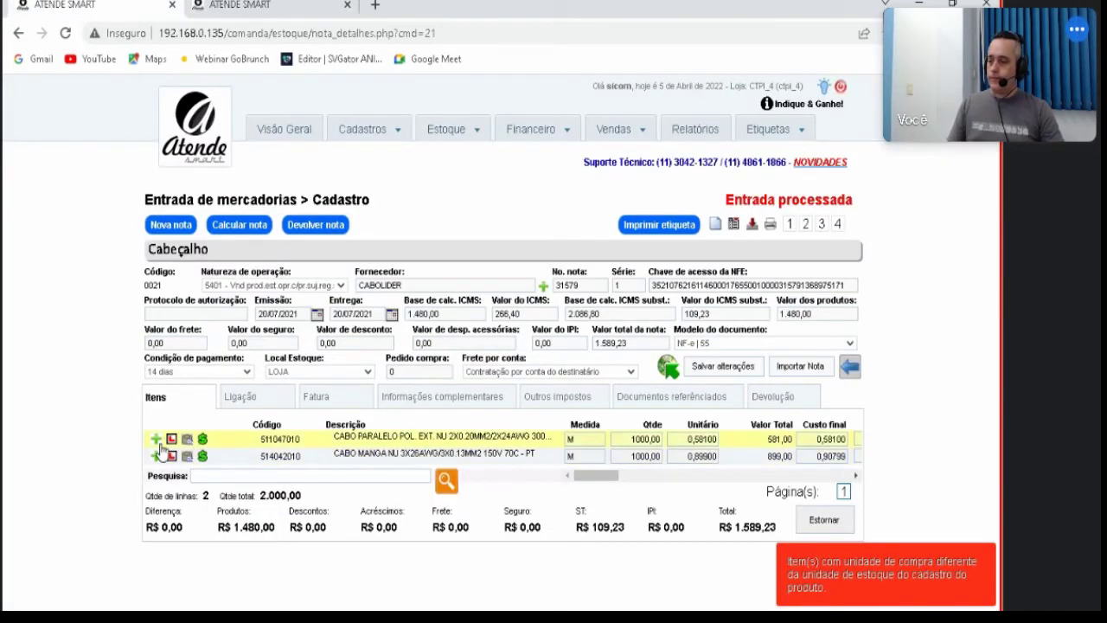
pyautogui.click(171, 440)
pyautogui.scroll(-3, 482, 376)
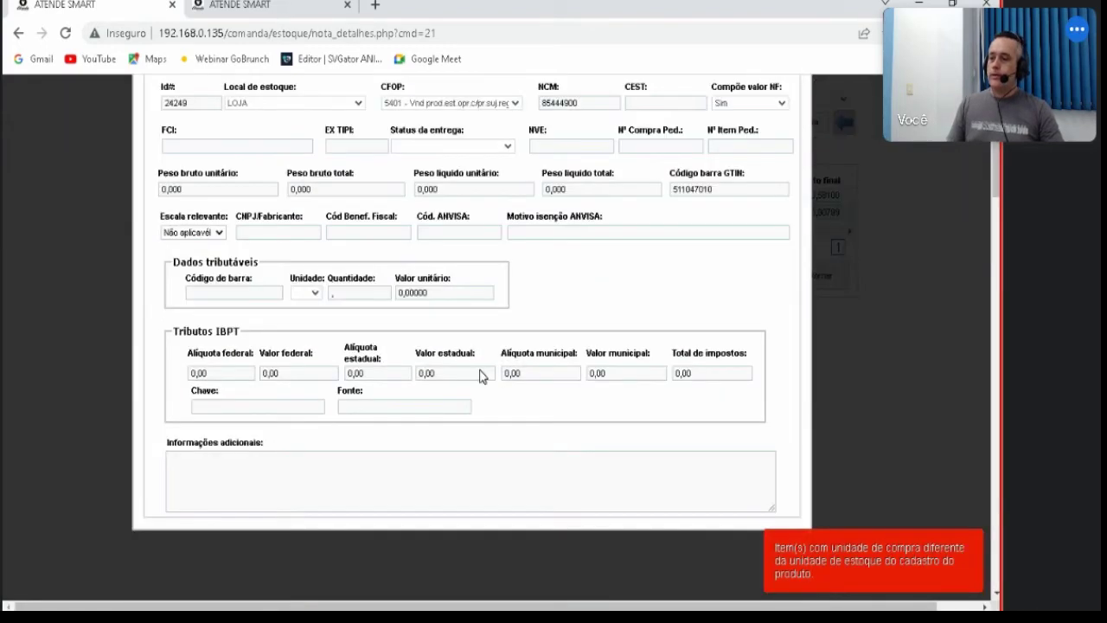
pyautogui.scroll(3, 482, 376)
pyautogui.click(249, 218)
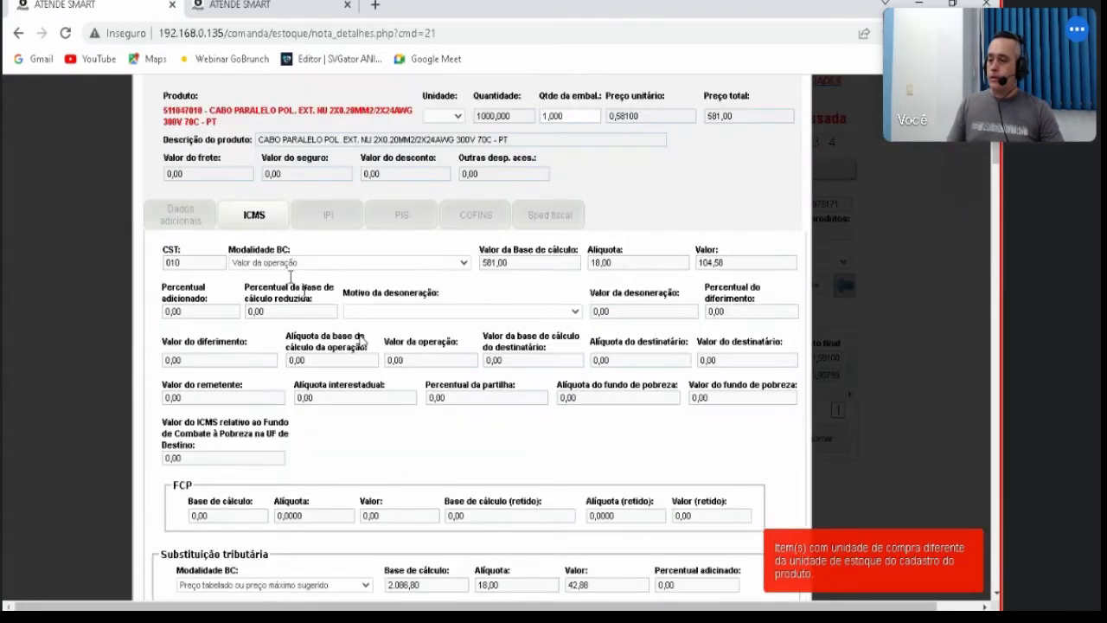
pyautogui.scroll(-2, 519, 416)
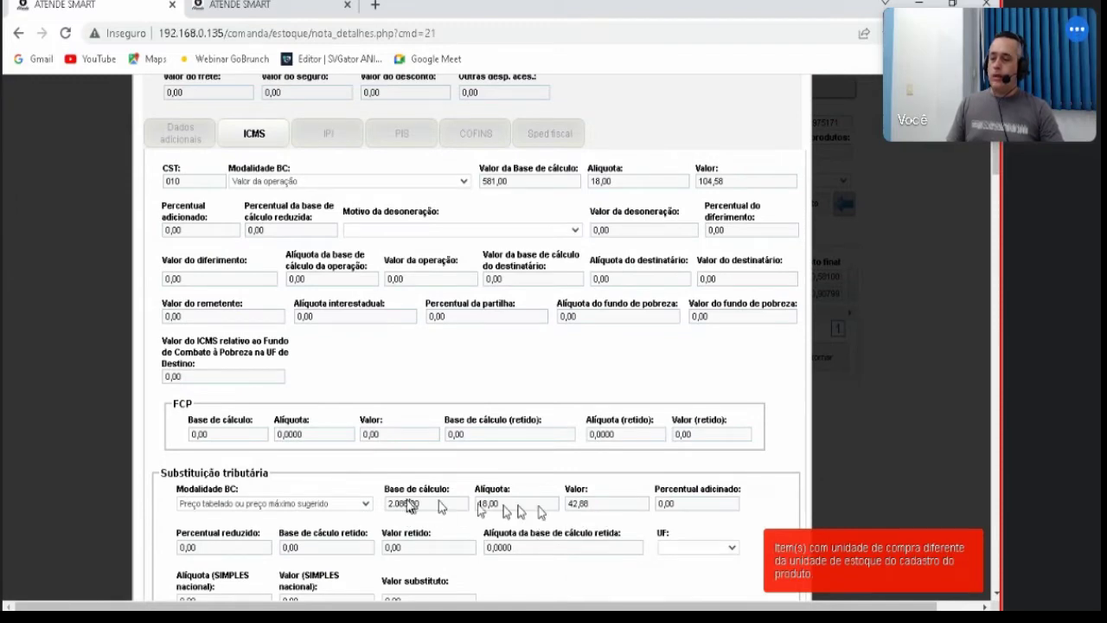
# Step: Compare the ICMS-ST values of the purchase entry item with the retained values on the sales item
pyautogui.click(238, 6)
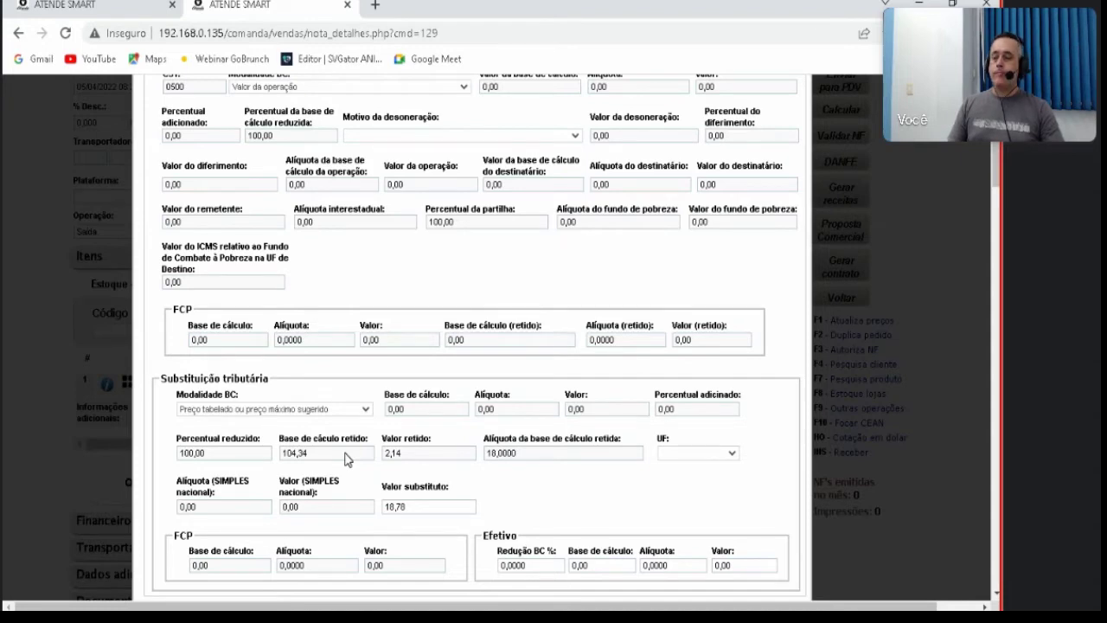
pyautogui.click(97, 5)
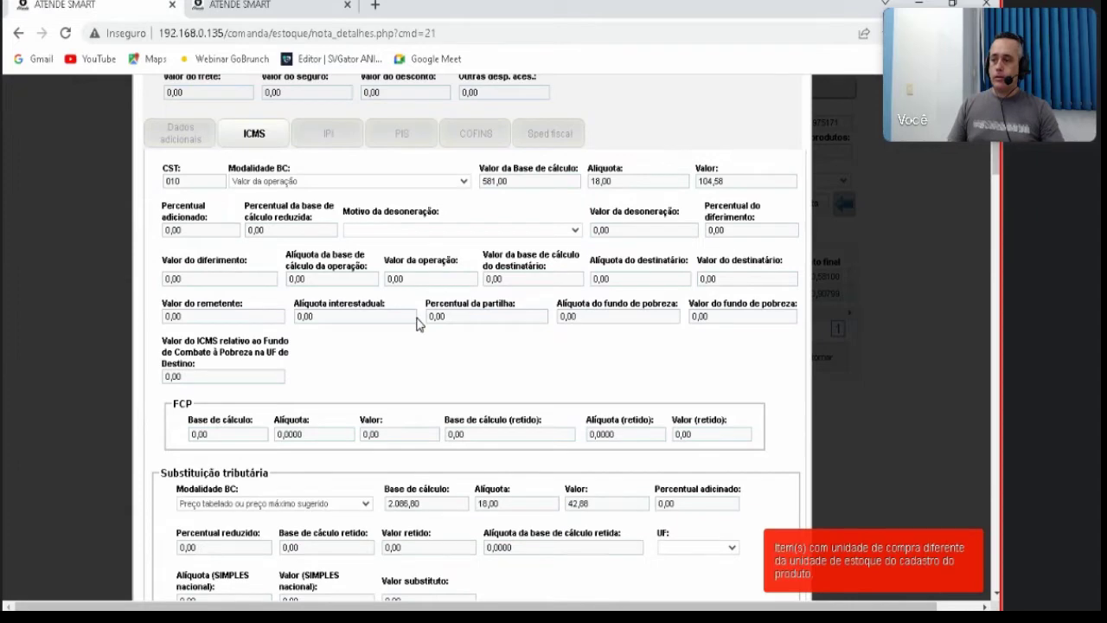
pyautogui.scroll(2, 416, 323)
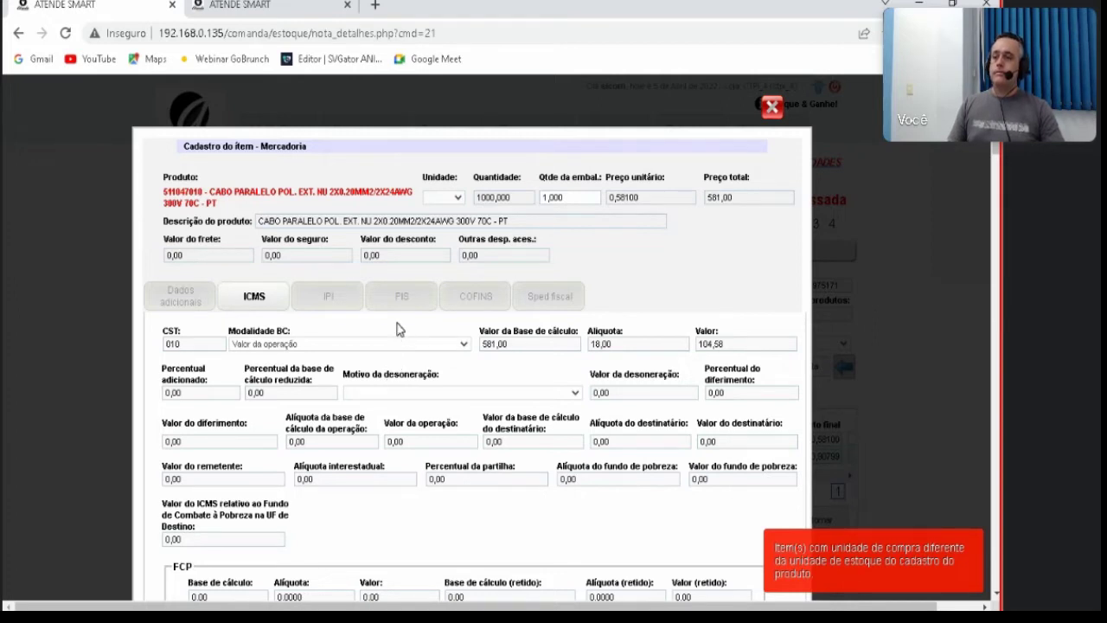
pyautogui.click(226, 6)
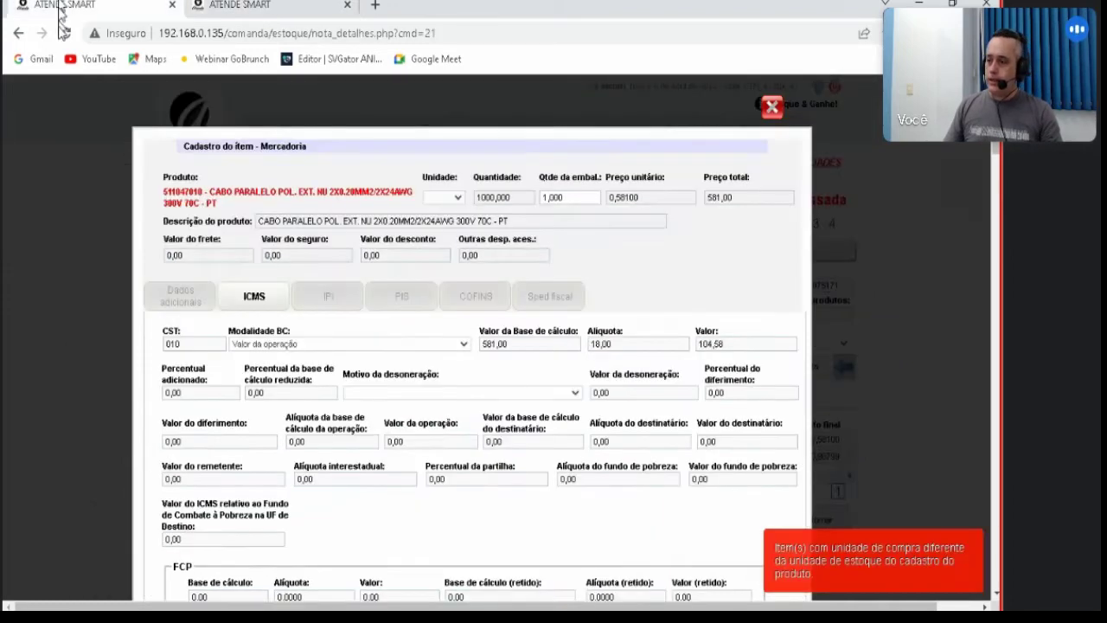
pyautogui.scroll(-2, 459, 386)
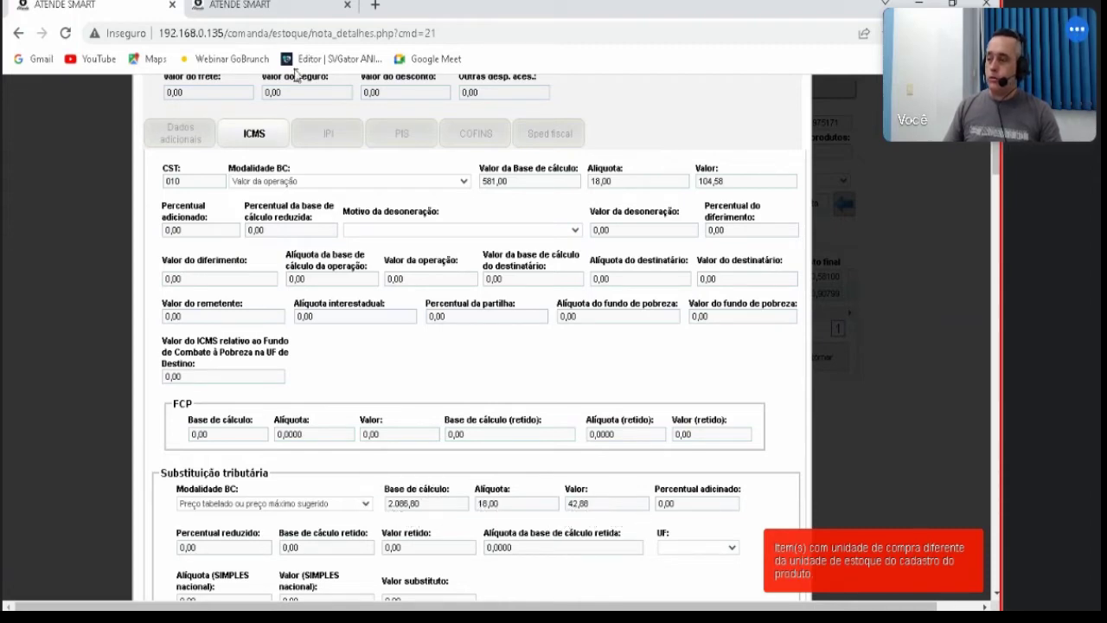
pyautogui.click(292, 7)
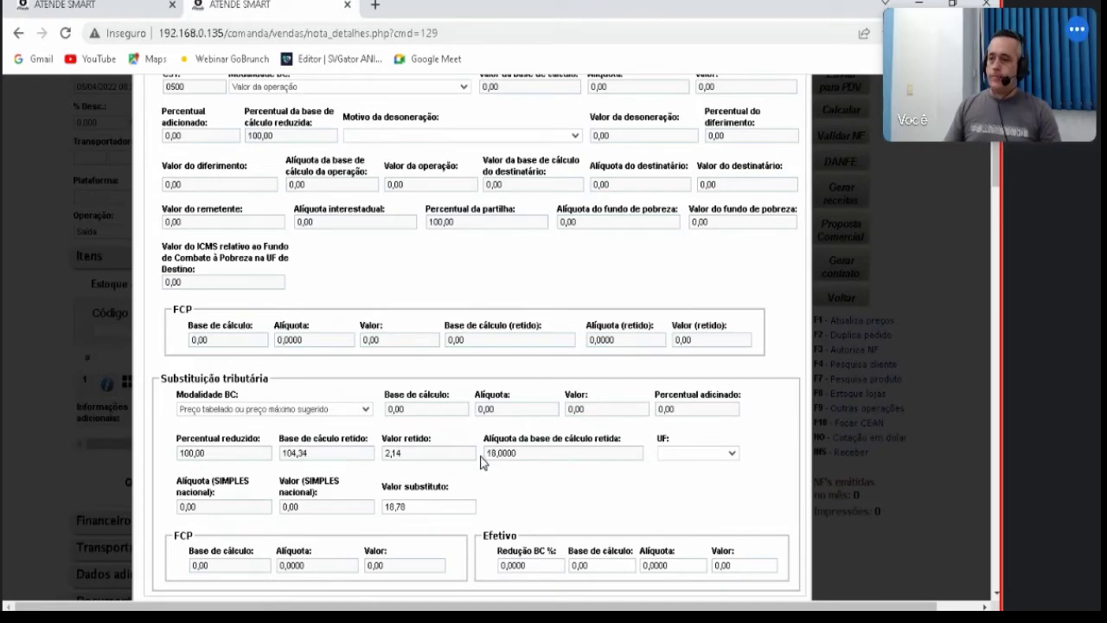
pyautogui.hotkey('ctrl', 'Tab')
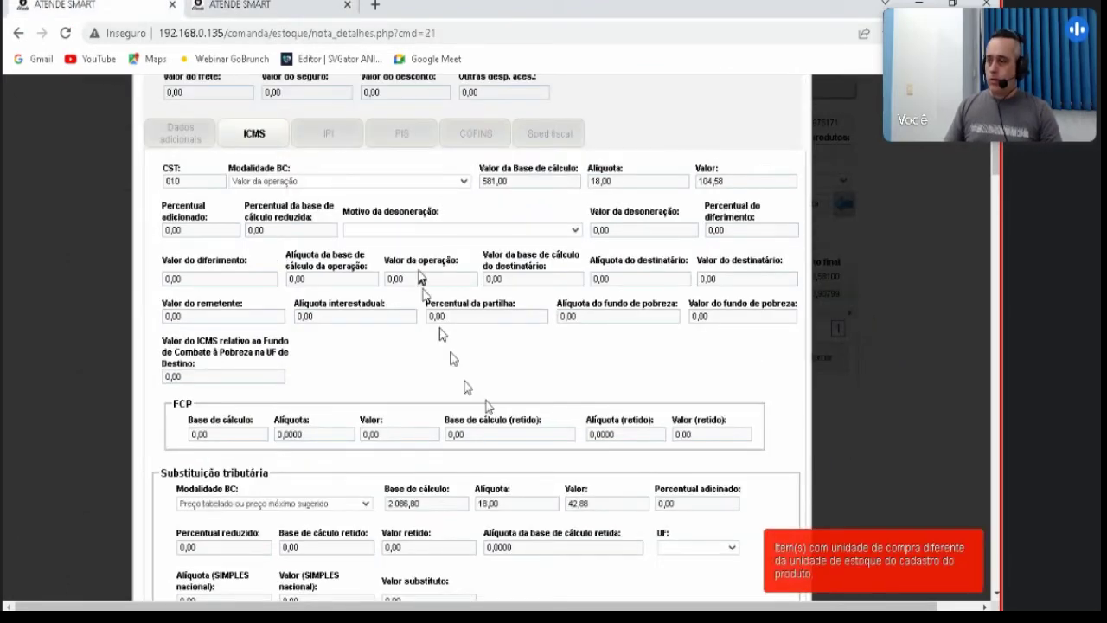
# Step: Close the item record in the goods entry and the item record in the sales nota fiscal
pyautogui.scroll(3, 439, 327)
pyautogui.click(840, 102)
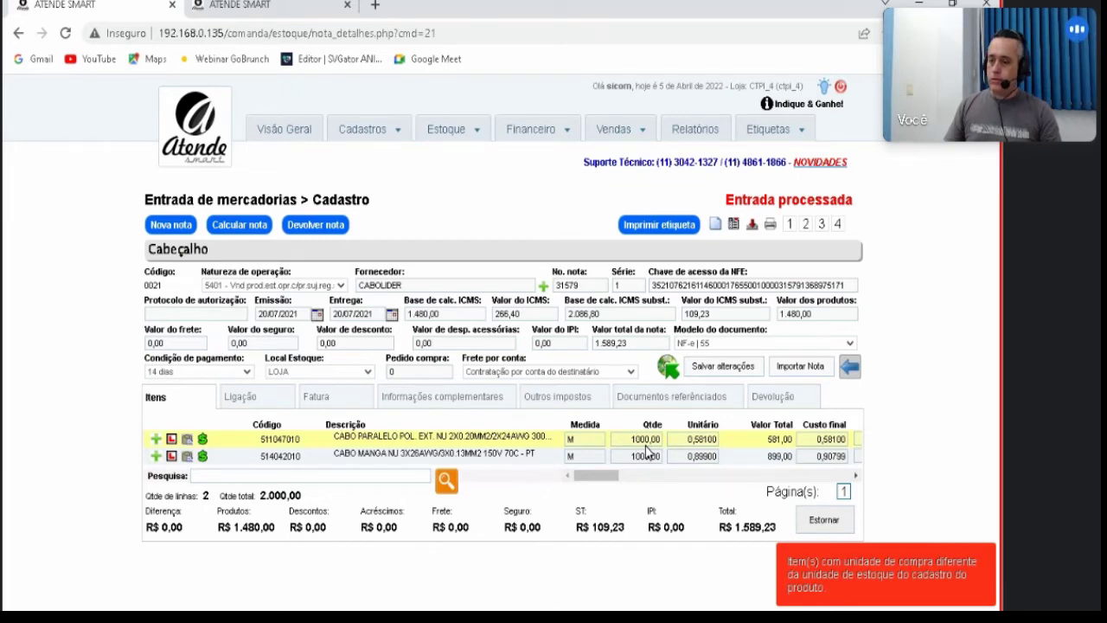
pyautogui.click(260, 7)
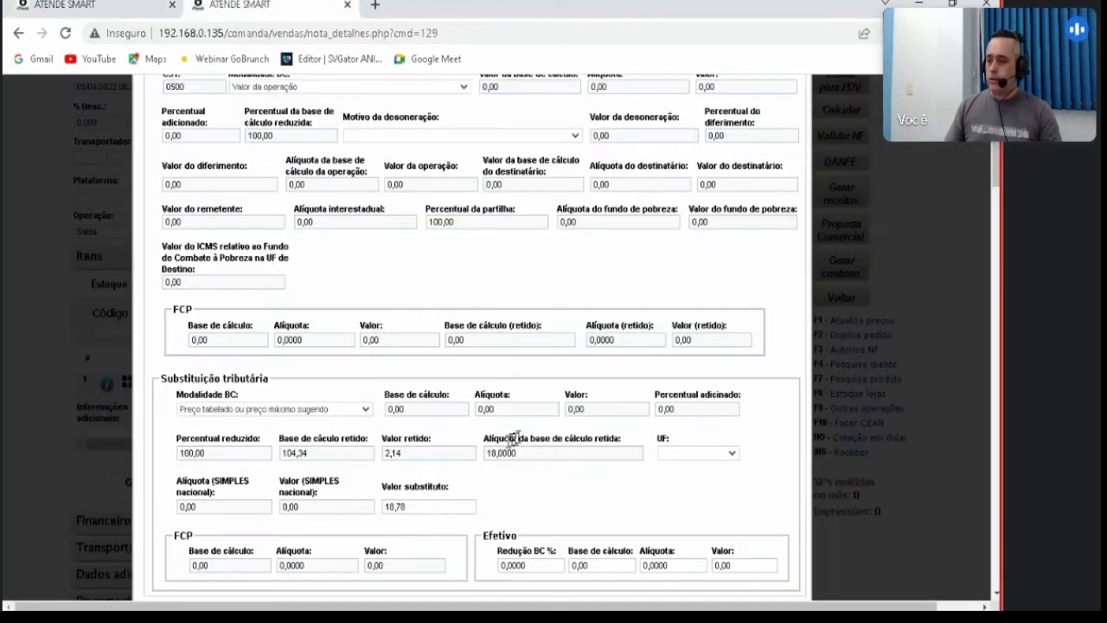
pyautogui.scroll(3, 381, 459)
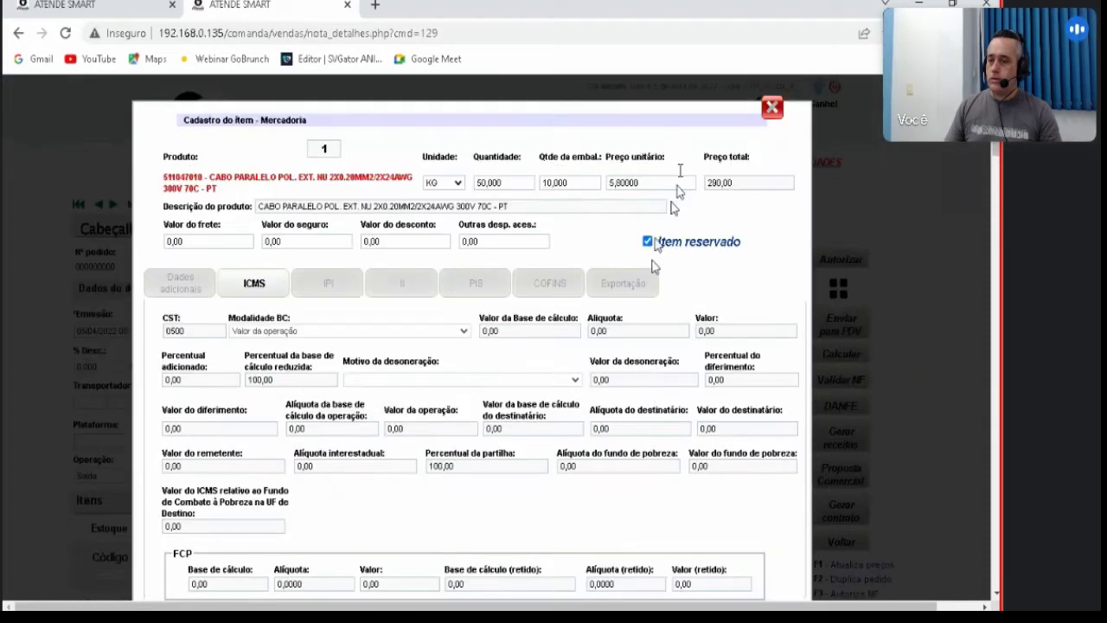
pyautogui.click(772, 110)
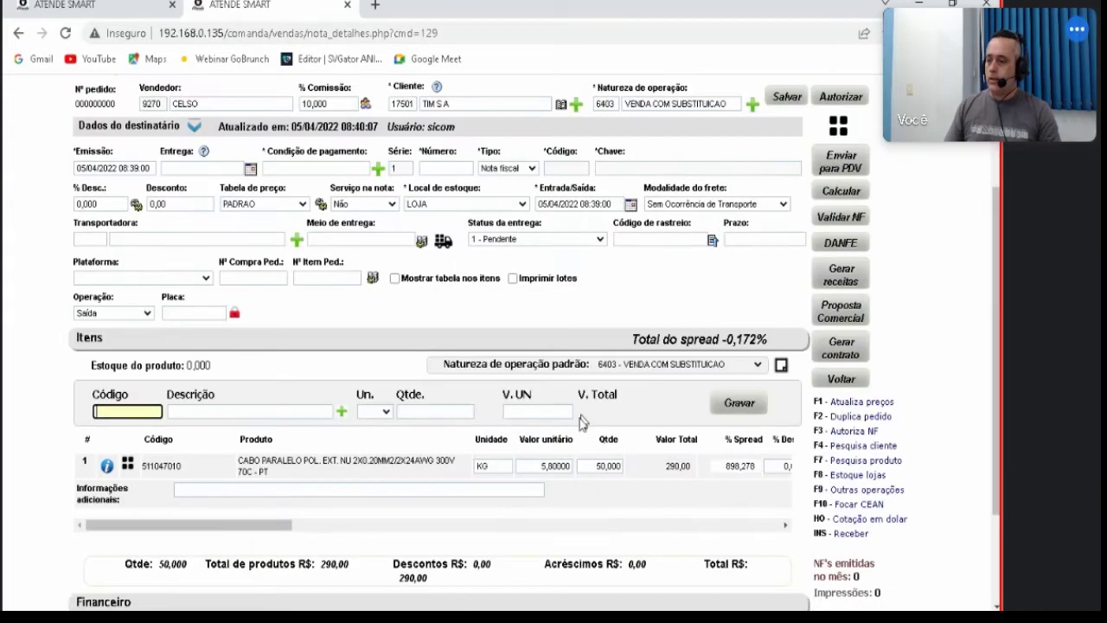
# Step: Set the quantity of the CABO PARALELO item to 100, save the nota fiscal and recalculate it
pyautogui.click(597, 466)
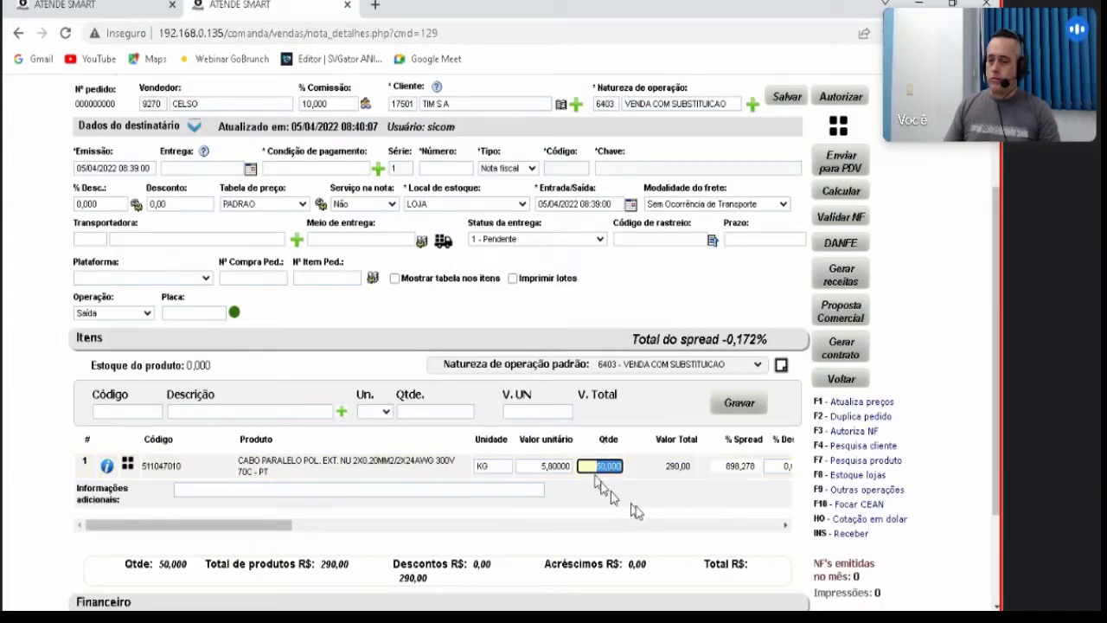
pyautogui.write('100')
pyautogui.press('Tab')
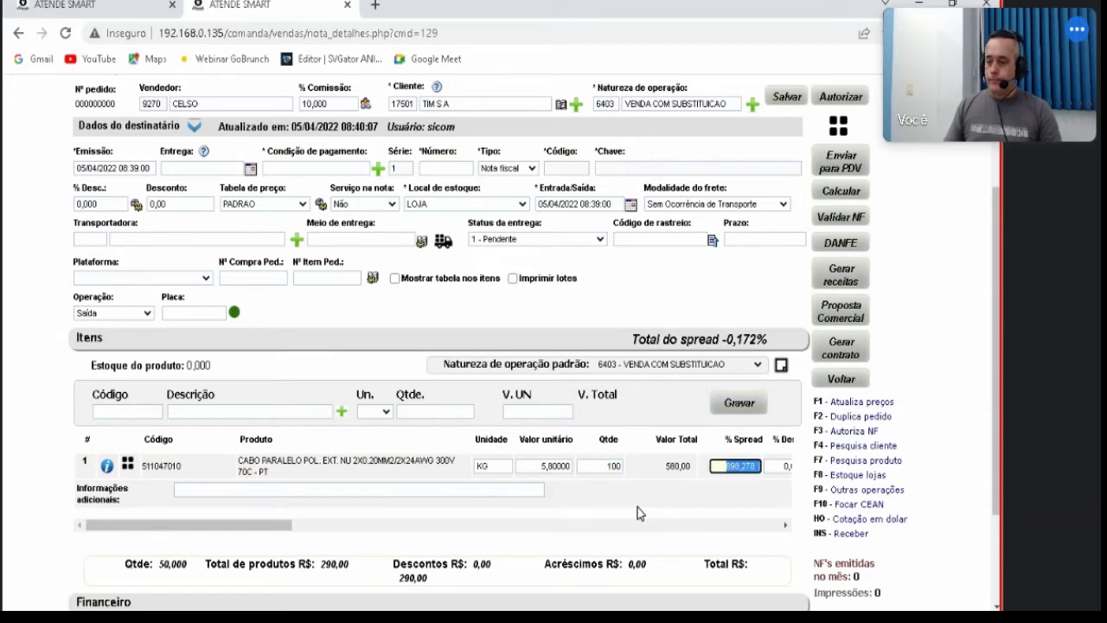
pyautogui.click(788, 98)
pyautogui.click(737, 195)
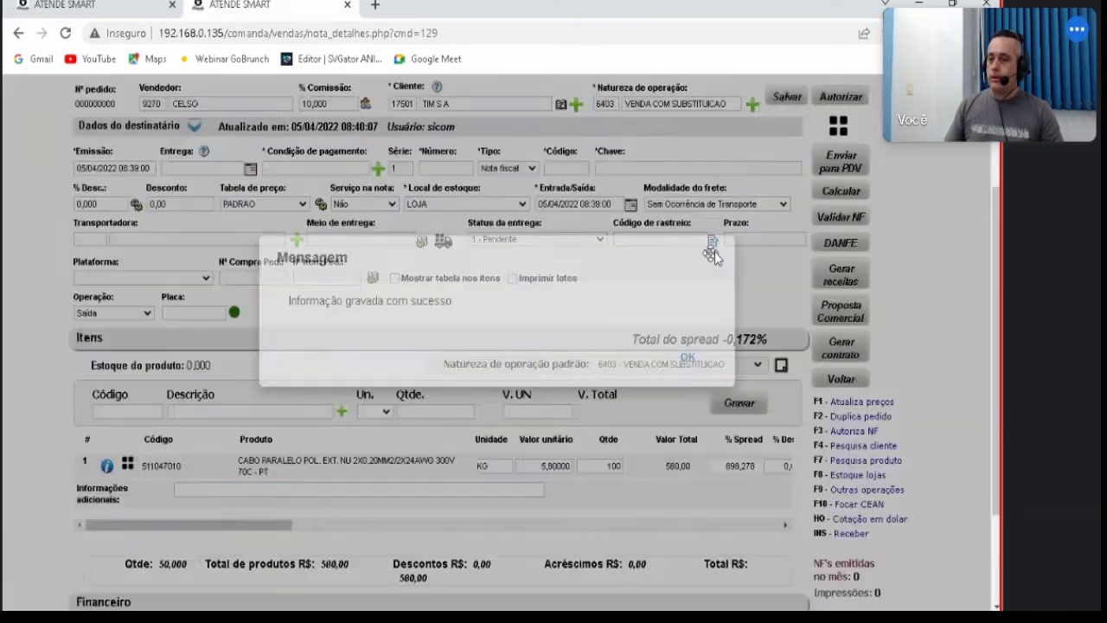
pyautogui.click(839, 194)
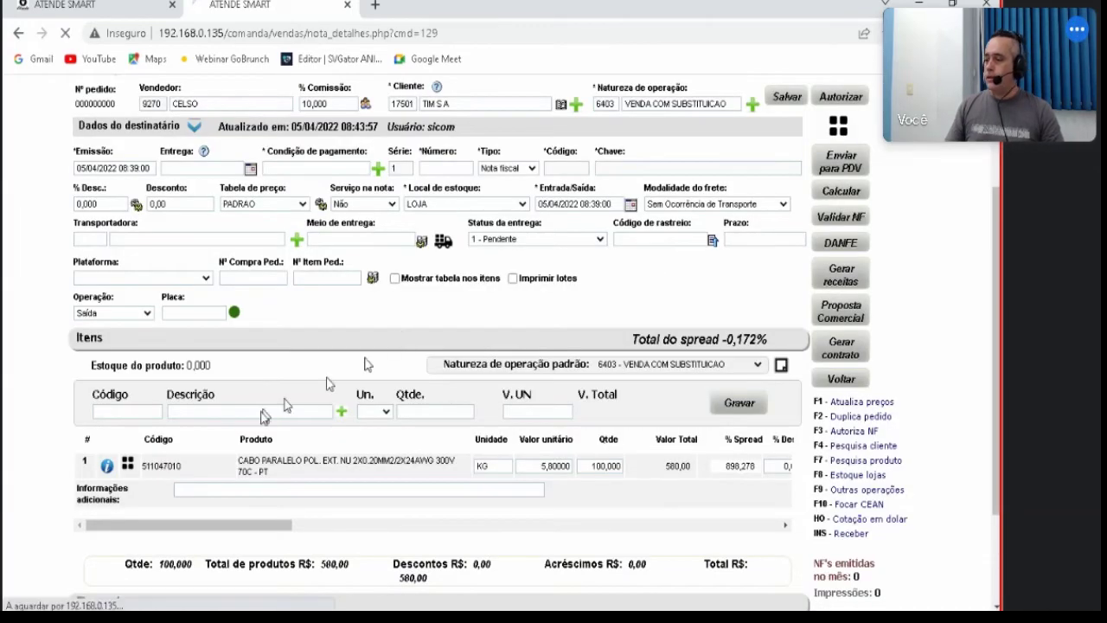
# Step: Reopen the sales item's cadastro and examine the recalculated retained values in the ICMS Substituição tributária section
pyautogui.click(128, 466)
pyautogui.click(143, 467)
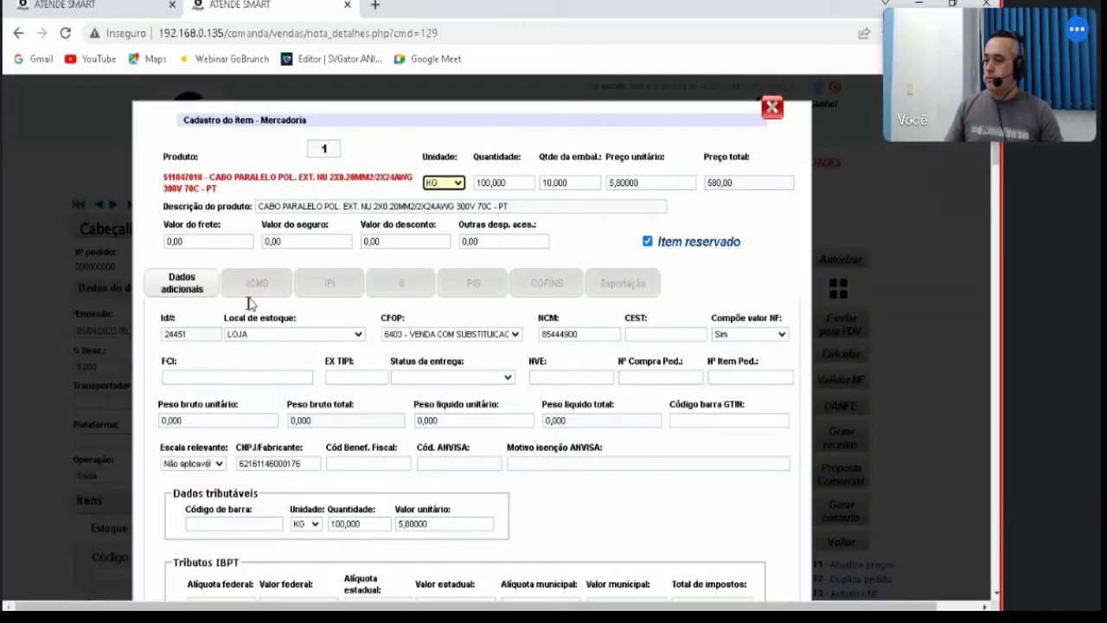
pyautogui.click(256, 282)
pyautogui.scroll(-5, 504, 398)
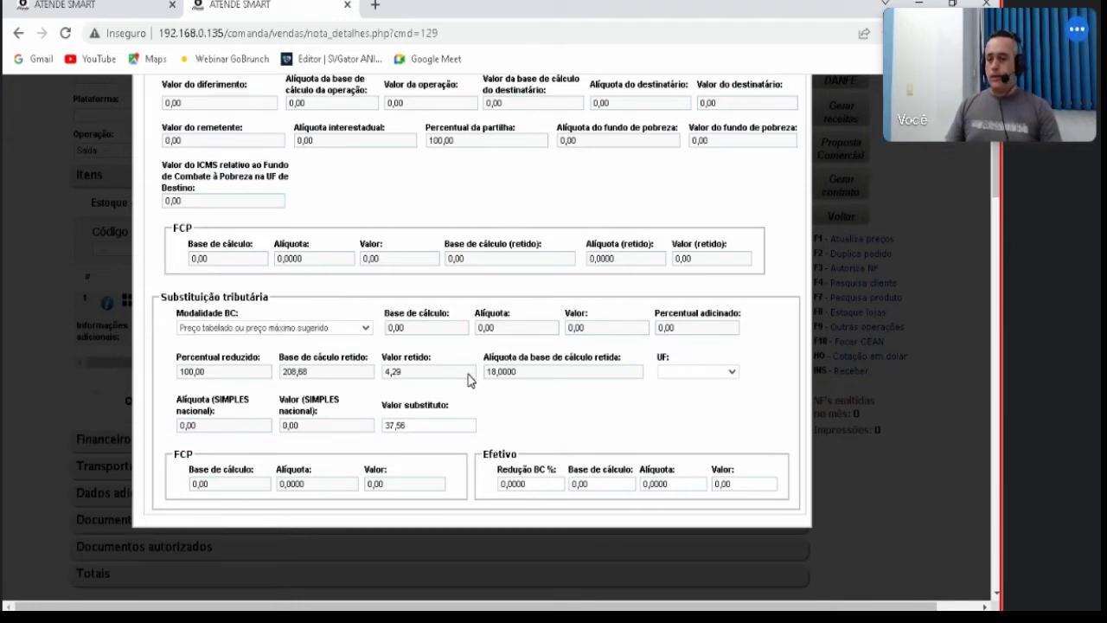
# Step: Switch to Outlook and open the email "Re: campo para icms retiro - MEMORIAL PEÇAS" in its own window
pyautogui.moveTo(510, 610)
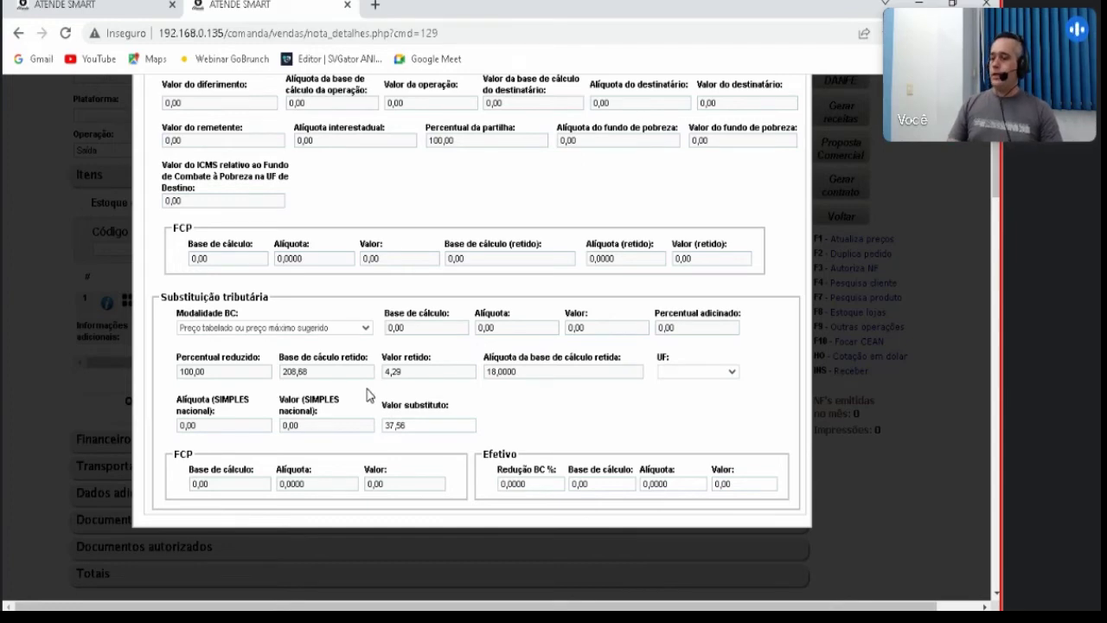
pyautogui.hotkey('alt', 'Tab')
pyautogui.hotkey('alt', 'Tab')
pyautogui.hotkey('alt', 'Tab')
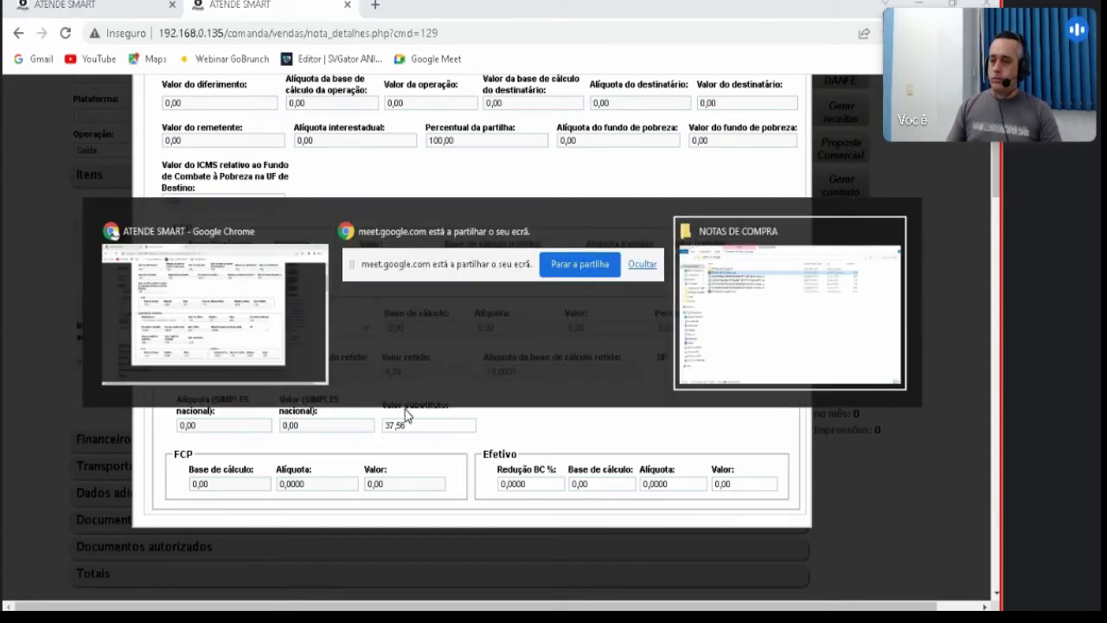
pyautogui.moveTo(568, 601)
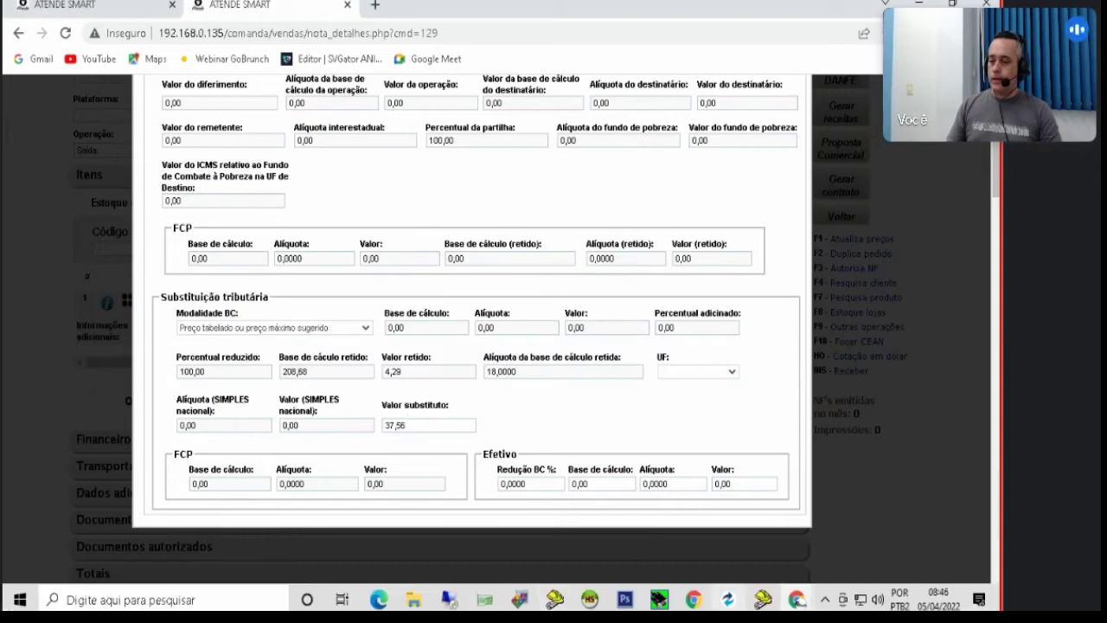
pyautogui.click(824, 601)
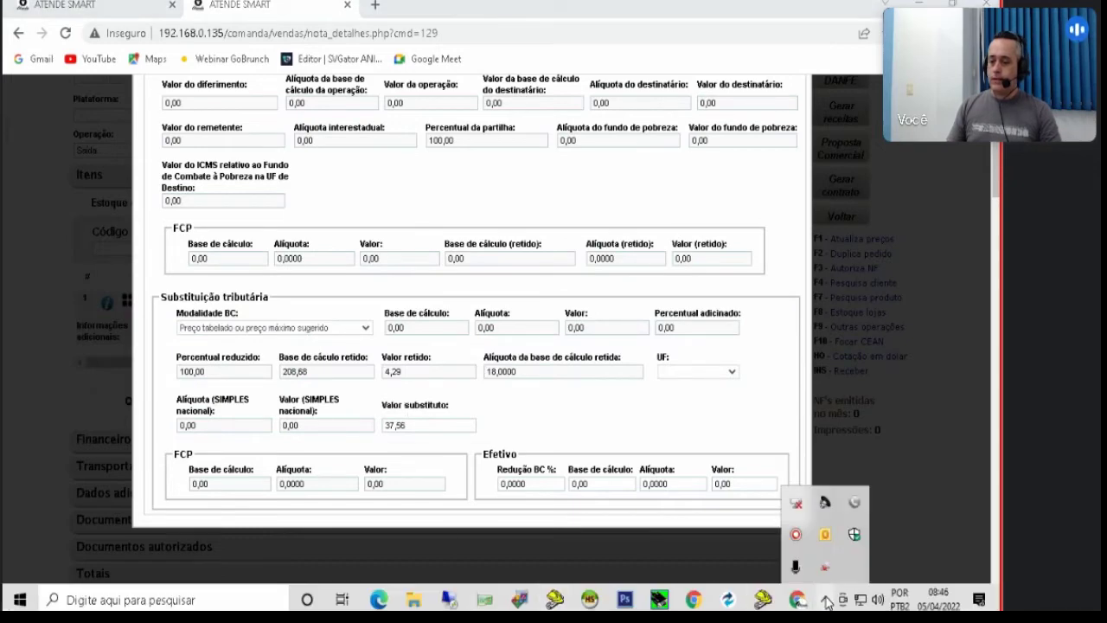
pyautogui.rightClick(825, 543)
pyautogui.click(822, 531)
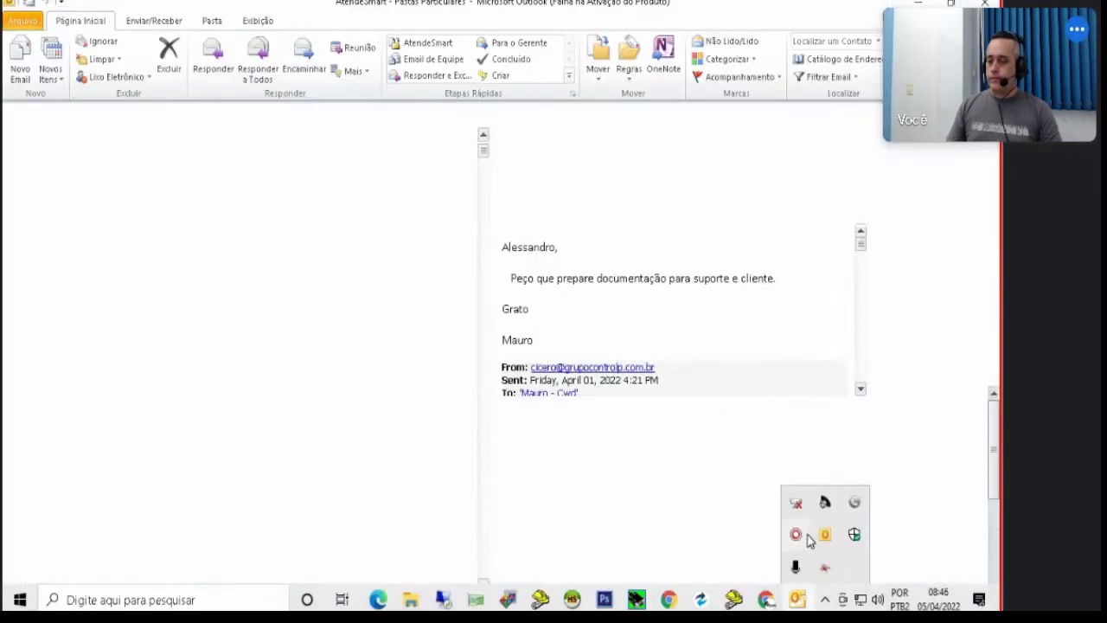
pyautogui.doubleClick(321, 189)
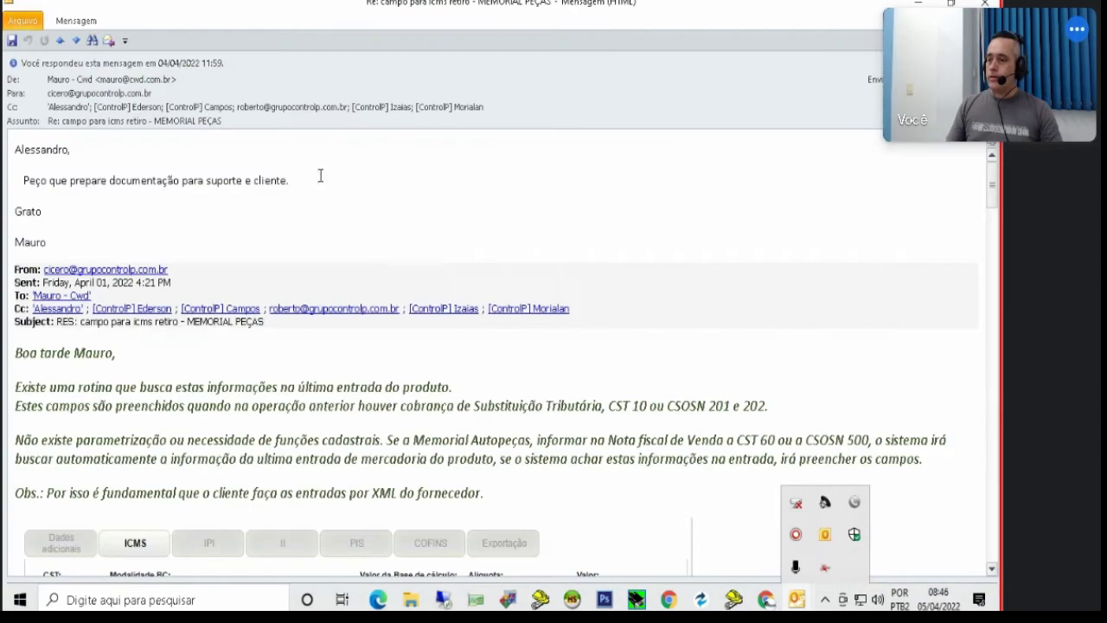
# Step: Read the email thread down to the customer's original request about the retained ICMS fields, and close the message and Outlook
pyautogui.scroll(-3, 554, 276)
pyautogui.scroll(-10, 553, 275)
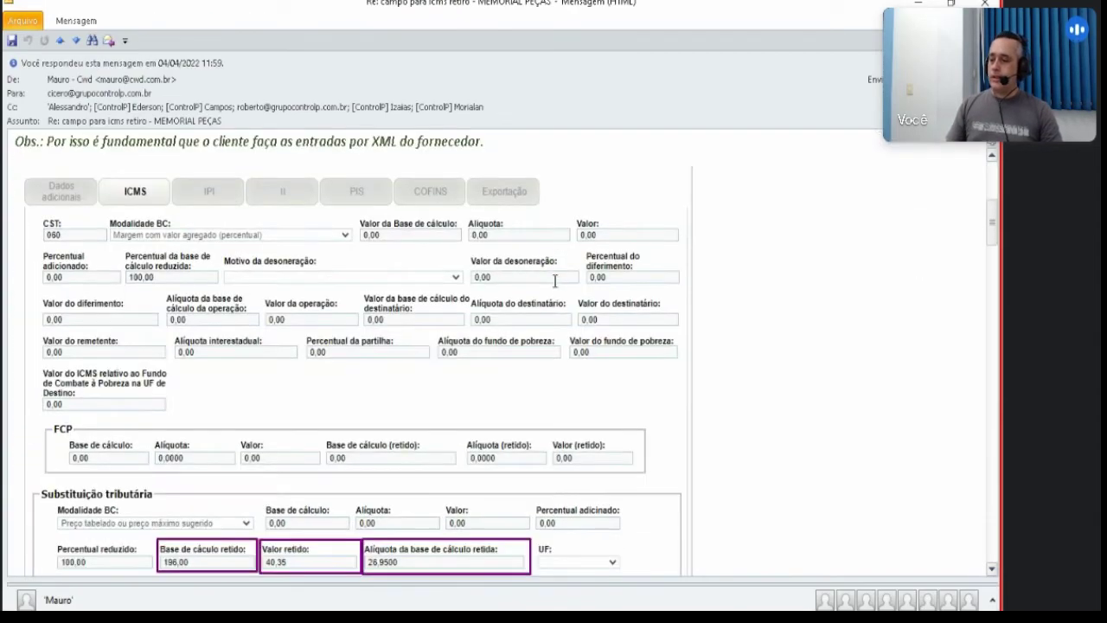
pyautogui.scroll(-15, 558, 290)
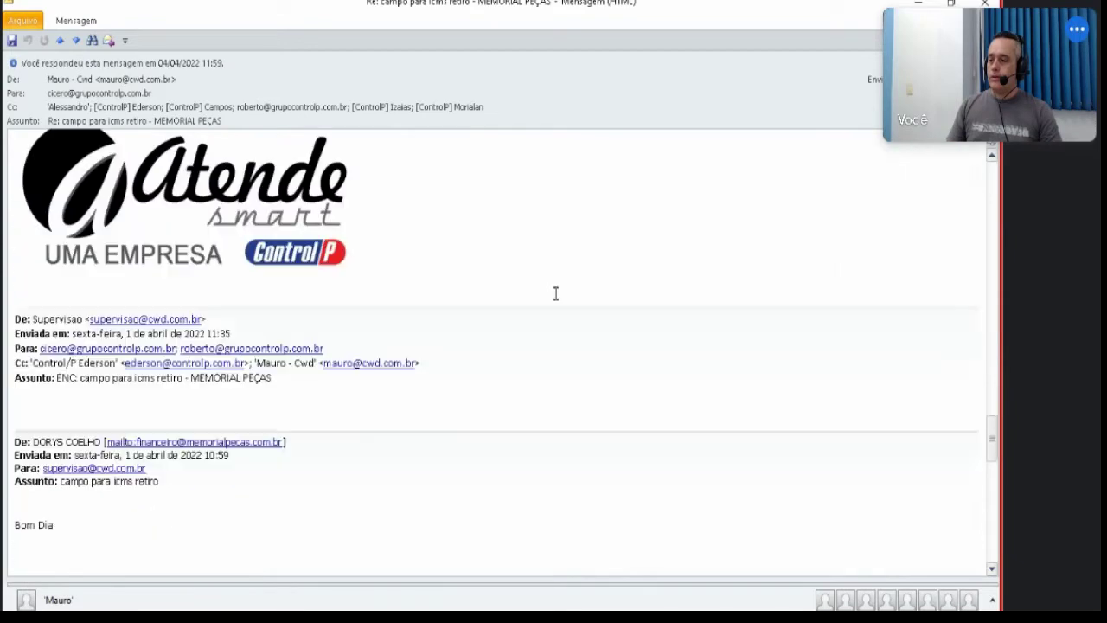
pyautogui.scroll(-2, 553, 295)
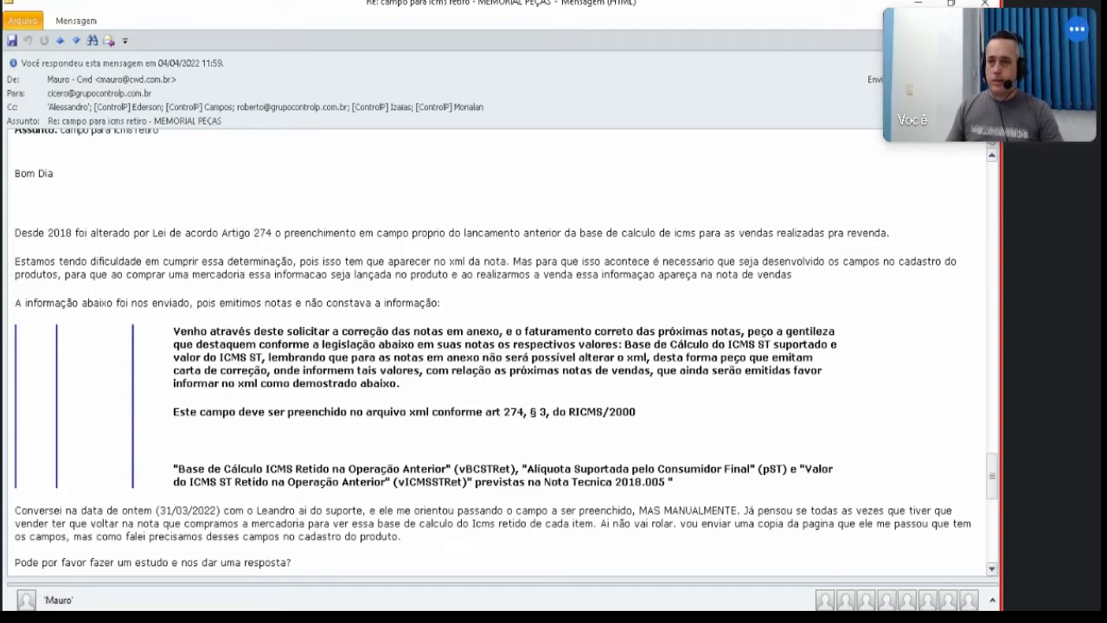
pyautogui.click(985, 4)
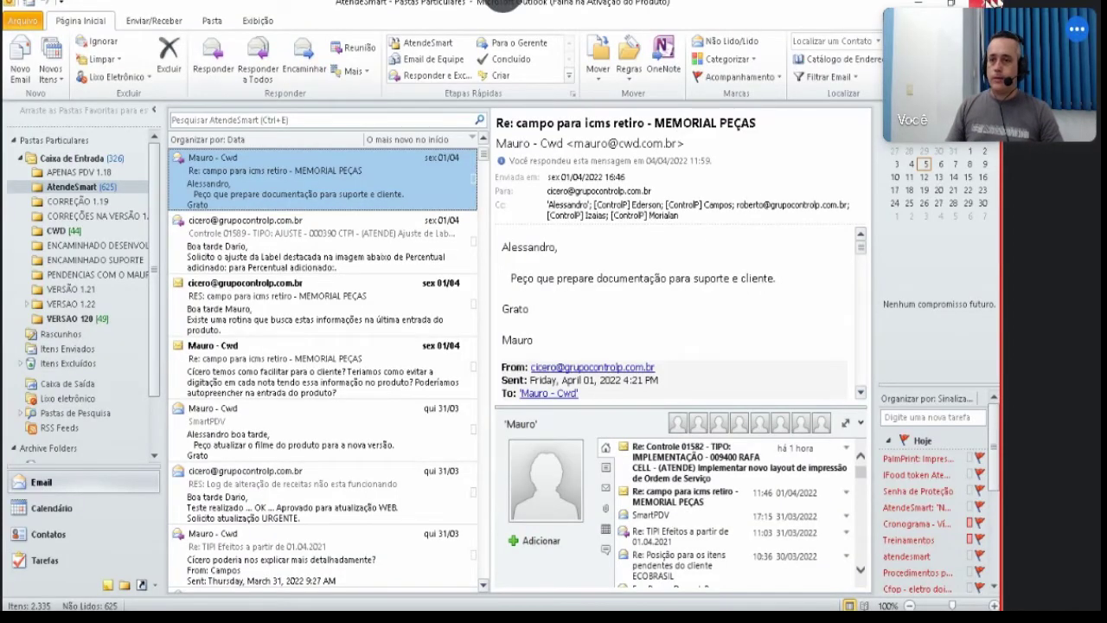
pyautogui.click(984, 4)
# Step: Review the CABO PARALELO item's ICMS data, close its cadastro and return from the nota fiscal to the sales list
pyautogui.scroll(4, 813, 322)
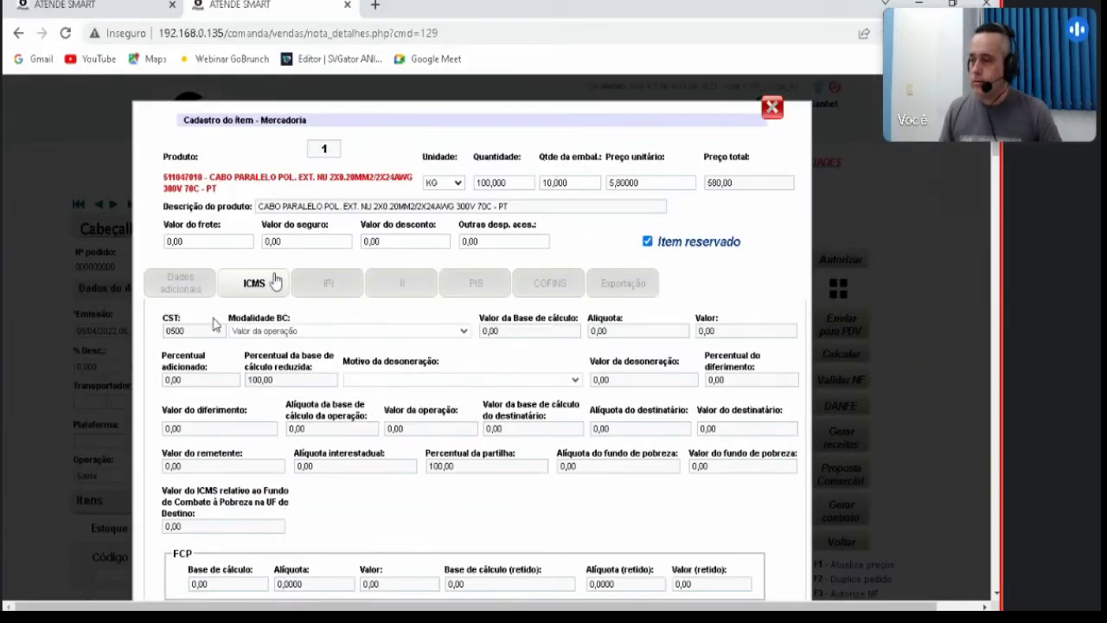
pyautogui.scroll(-3, 470, 315)
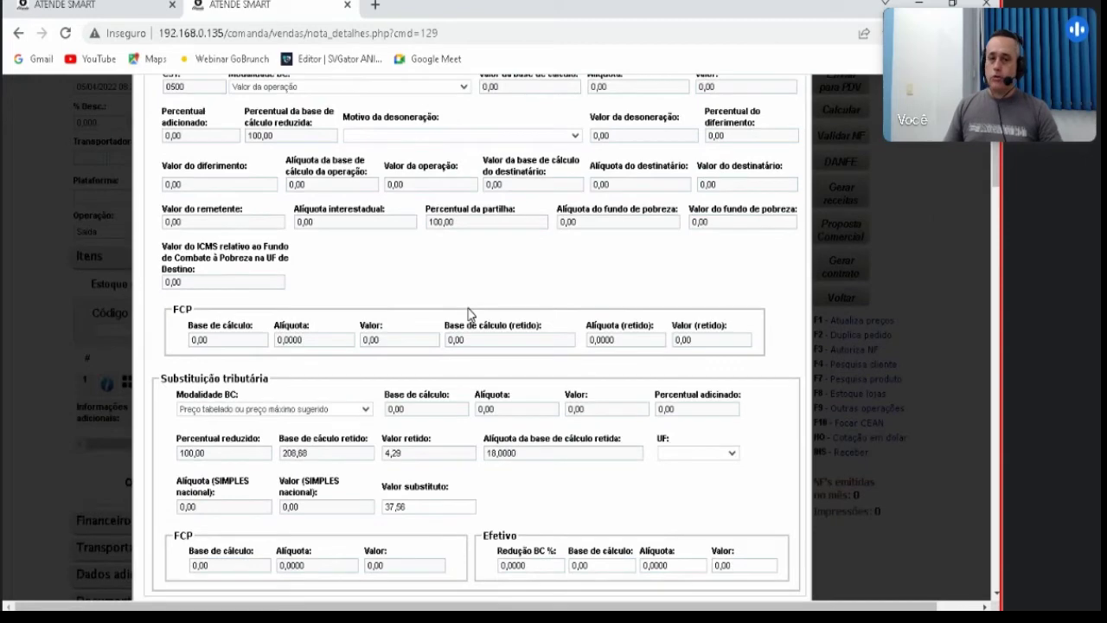
pyautogui.scroll(3, 470, 314)
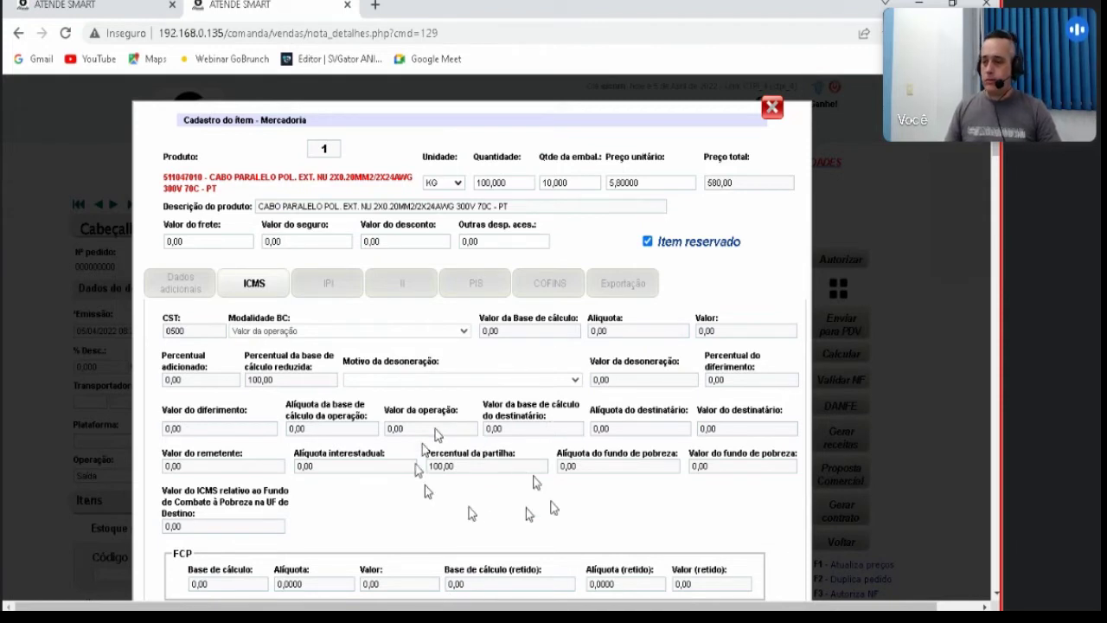
pyautogui.click(772, 110)
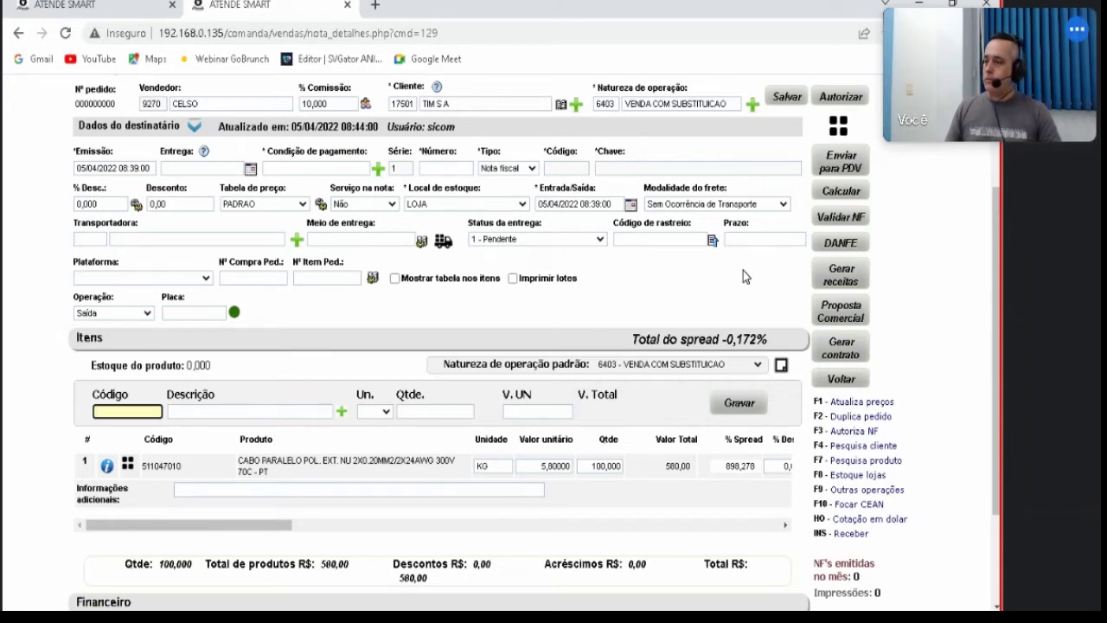
pyautogui.click(846, 386)
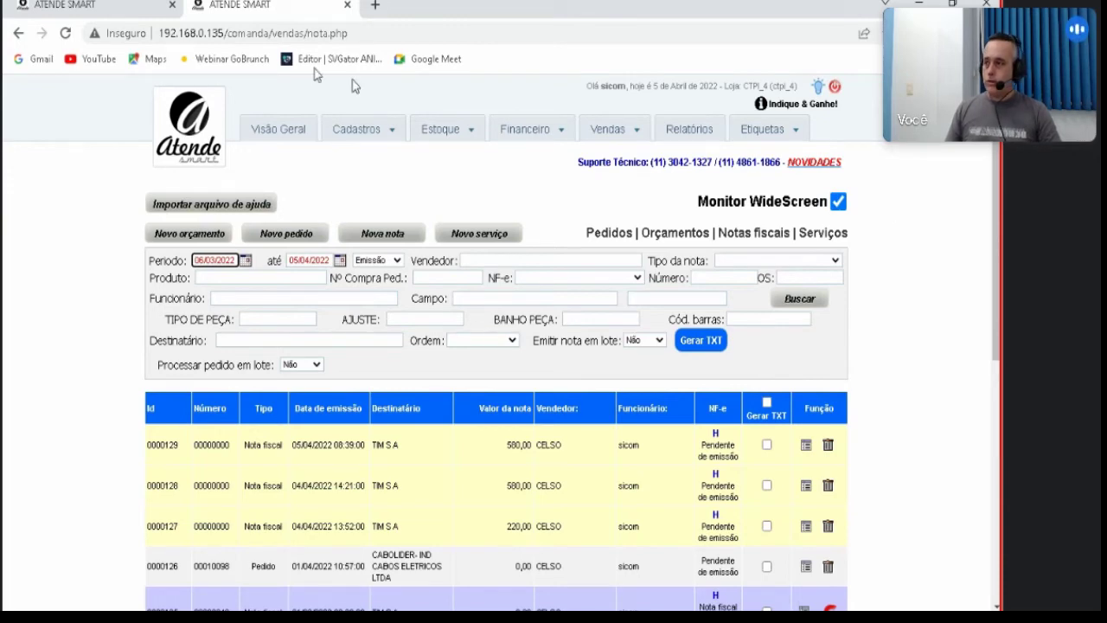
# Step: Open the Cadastro de tributações NF-e in the goods entry's browser tab, entering the authorization password
pyautogui.click(69, 5)
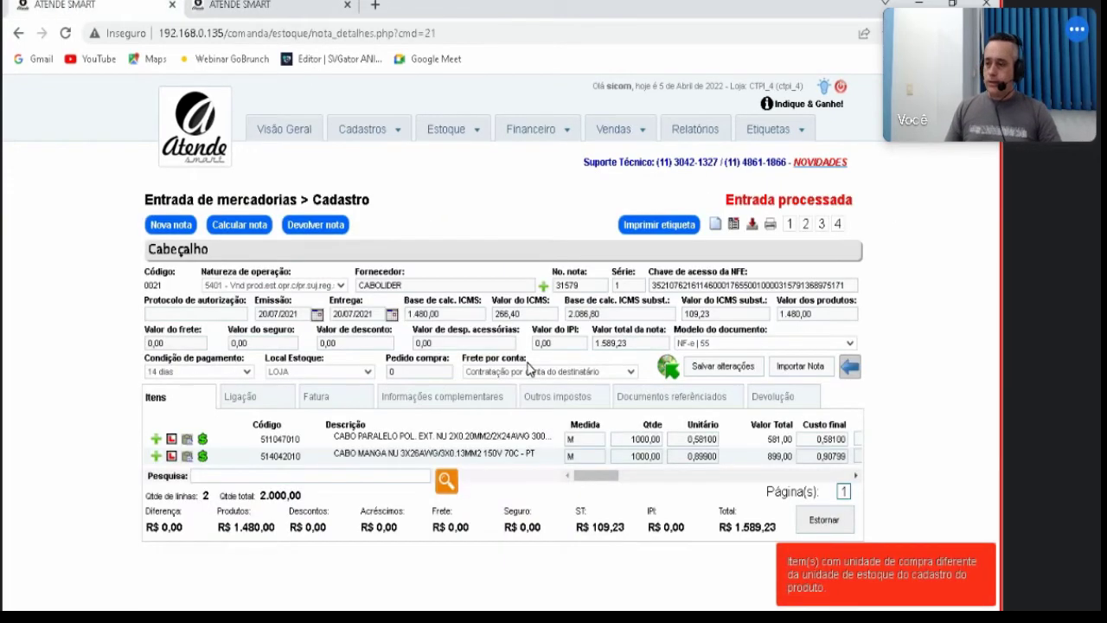
pyautogui.moveTo(426, 145)
pyautogui.moveTo(396, 136)
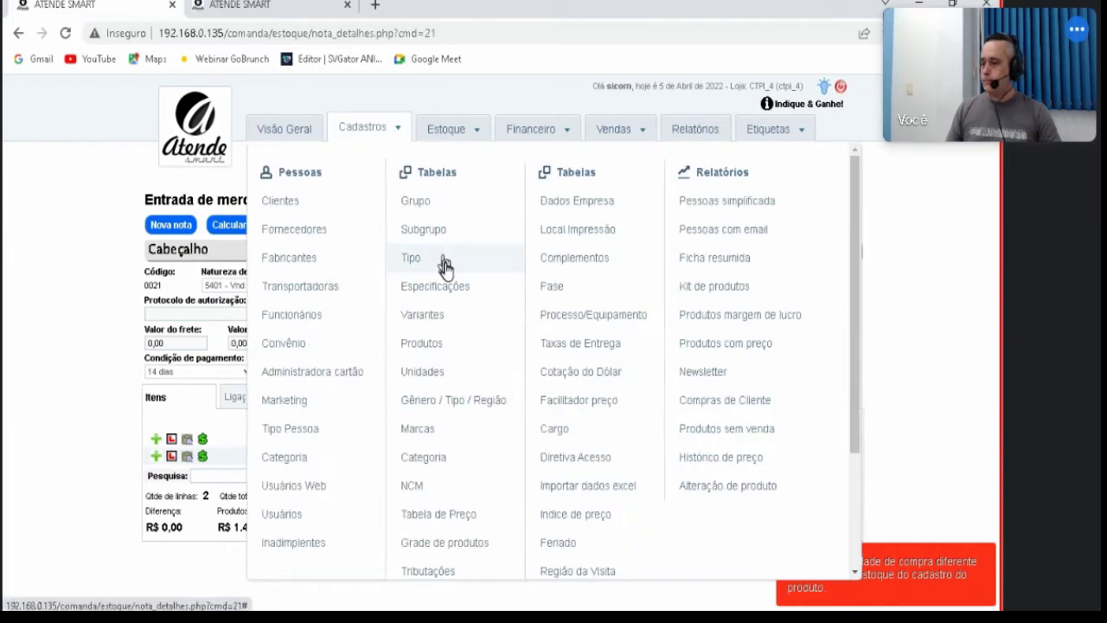
pyautogui.scroll(-3, 470, 372)
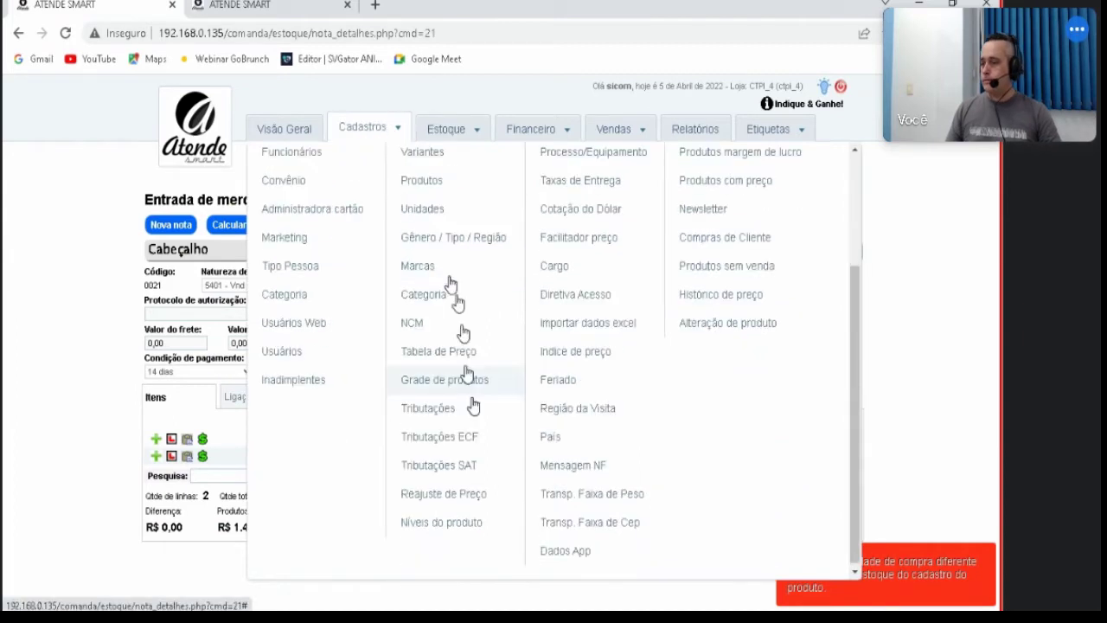
pyautogui.click(453, 417)
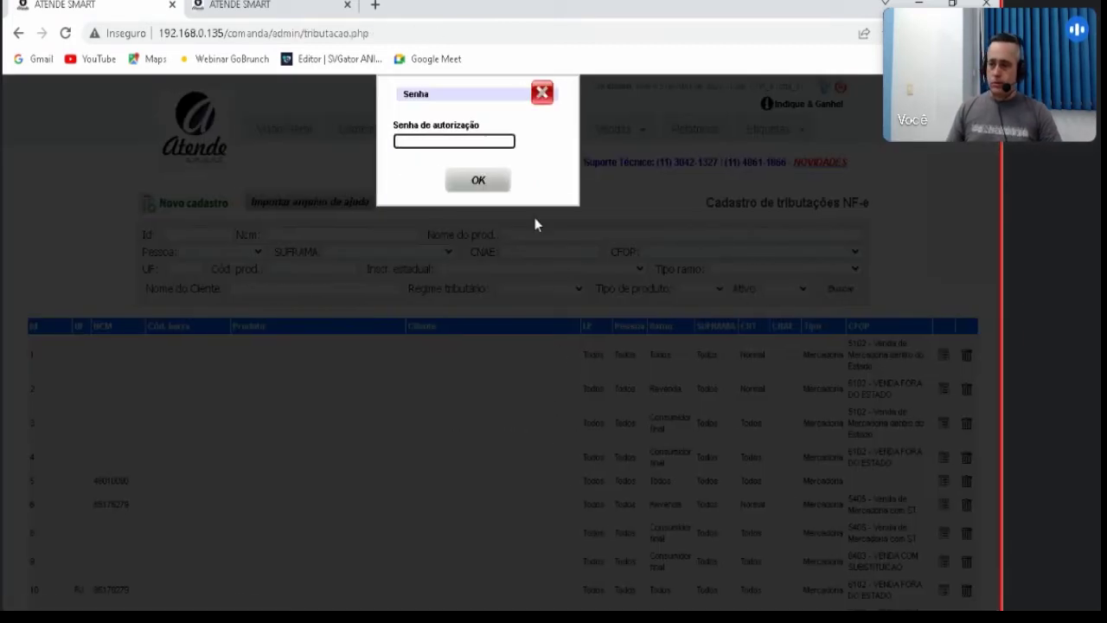
pyautogui.click(482, 180)
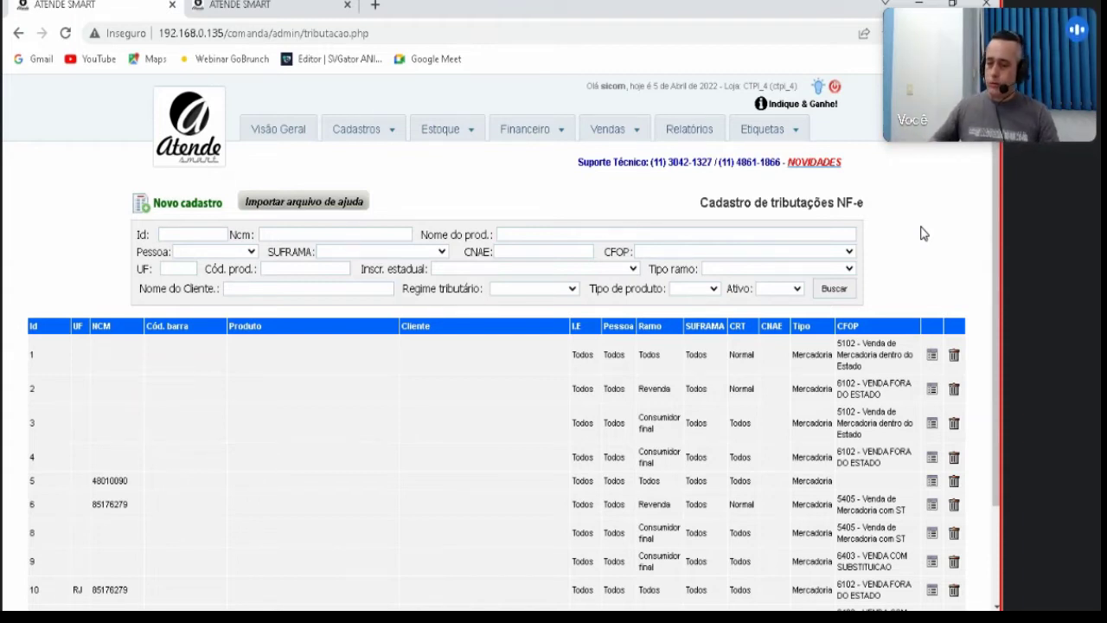
# Step: Open the tributação record for NCM 21069090 and examine the taxable percentage of the ICMS calculation base
pyautogui.scroll(-2, 882, 199)
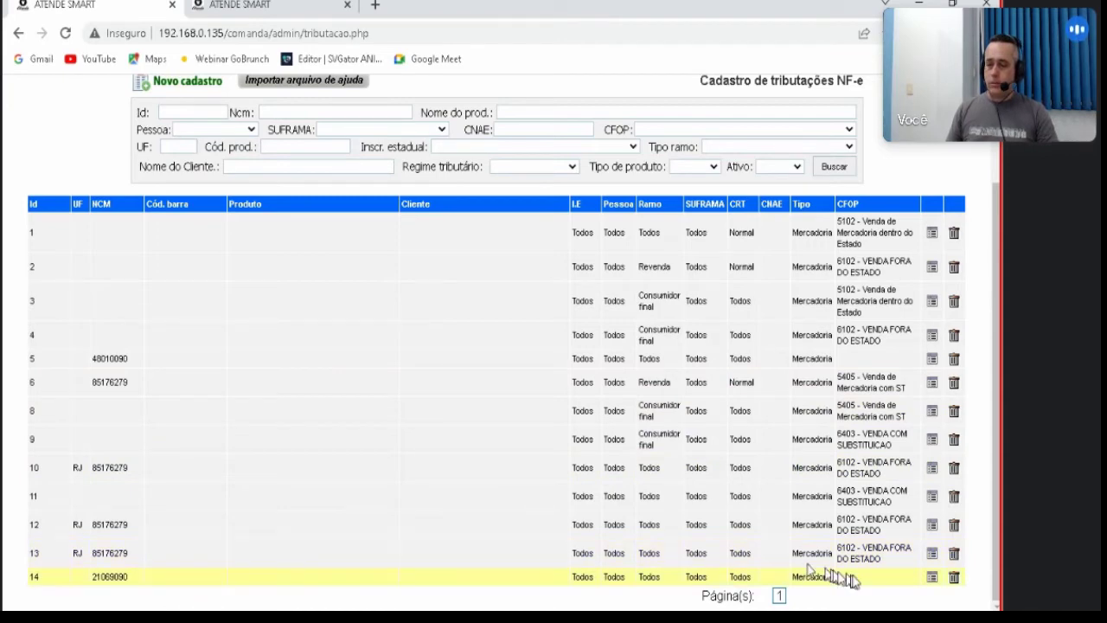
pyautogui.click(932, 578)
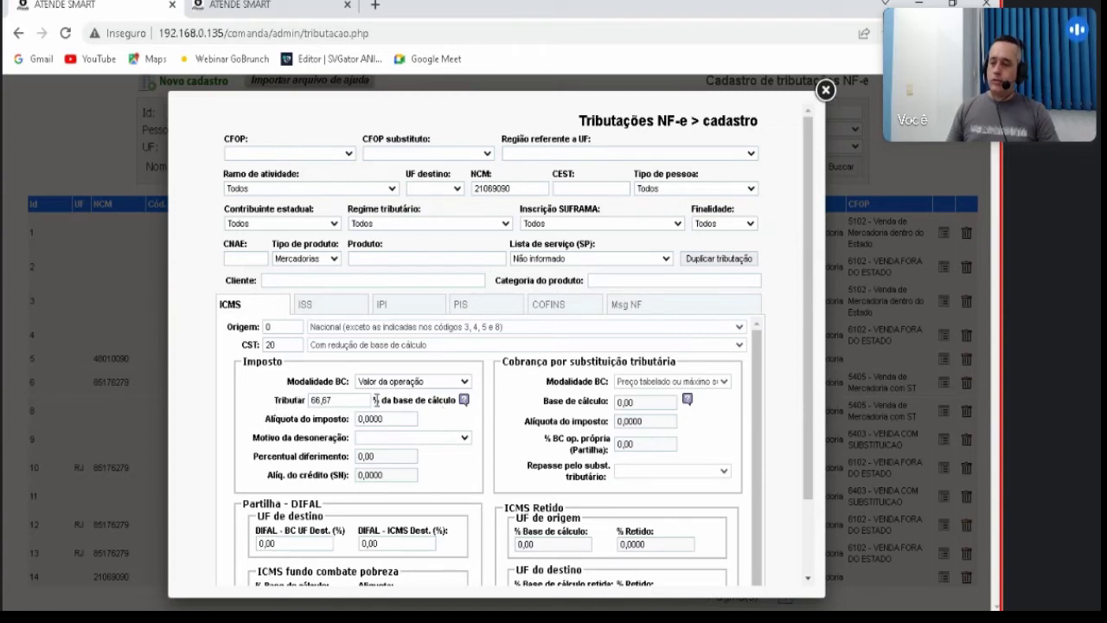
pyautogui.moveTo(465, 403)
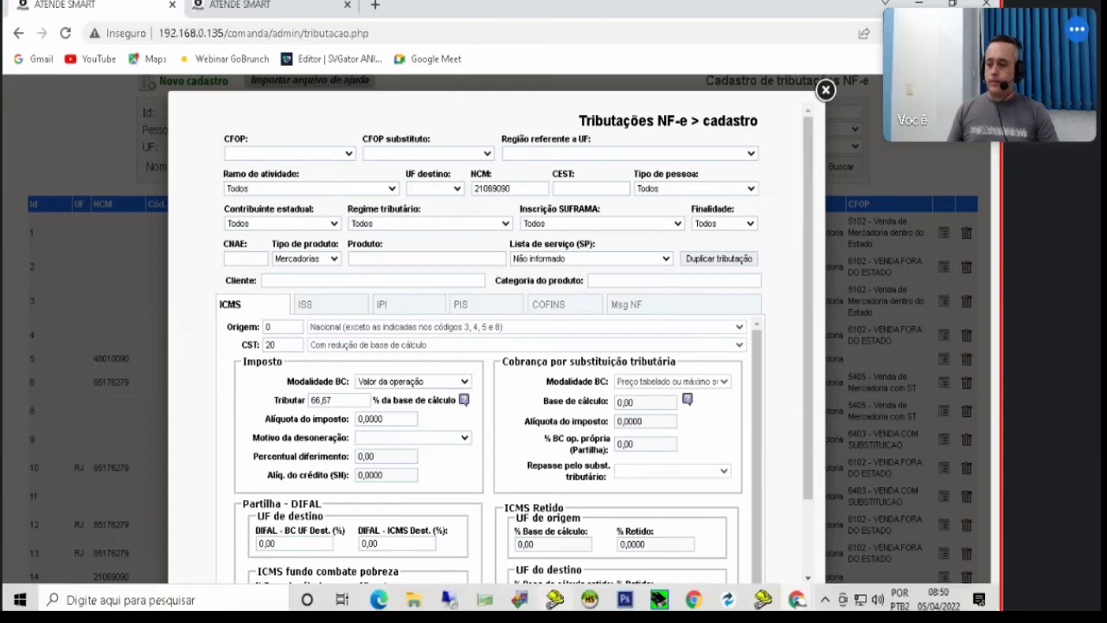
# Step: Calculate 100 minus 33,33 in the Windows Calculator and close it
pyautogui.press('super')
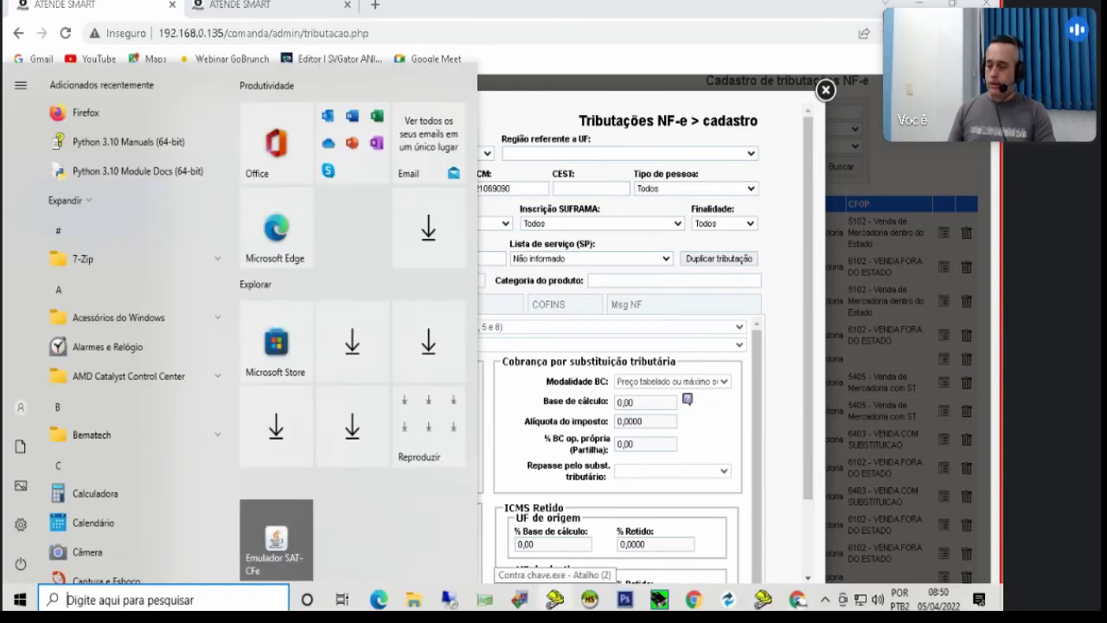
pyautogui.write('calc')
pyautogui.press('Return')
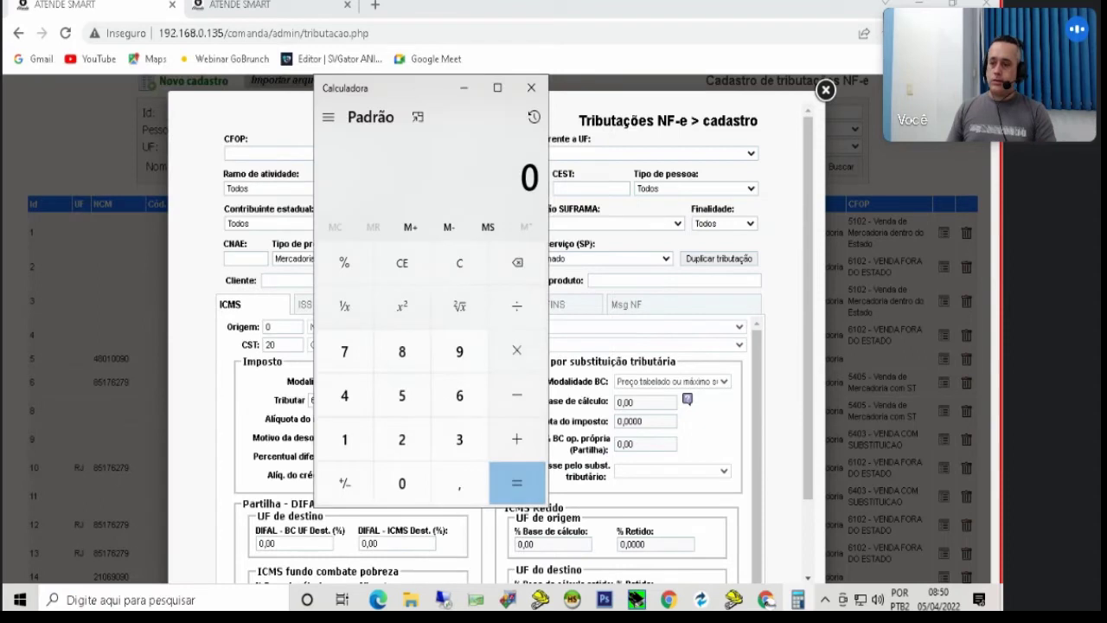
pyautogui.write('100')
pyautogui.press('-')
pyautogui.write('33,33')
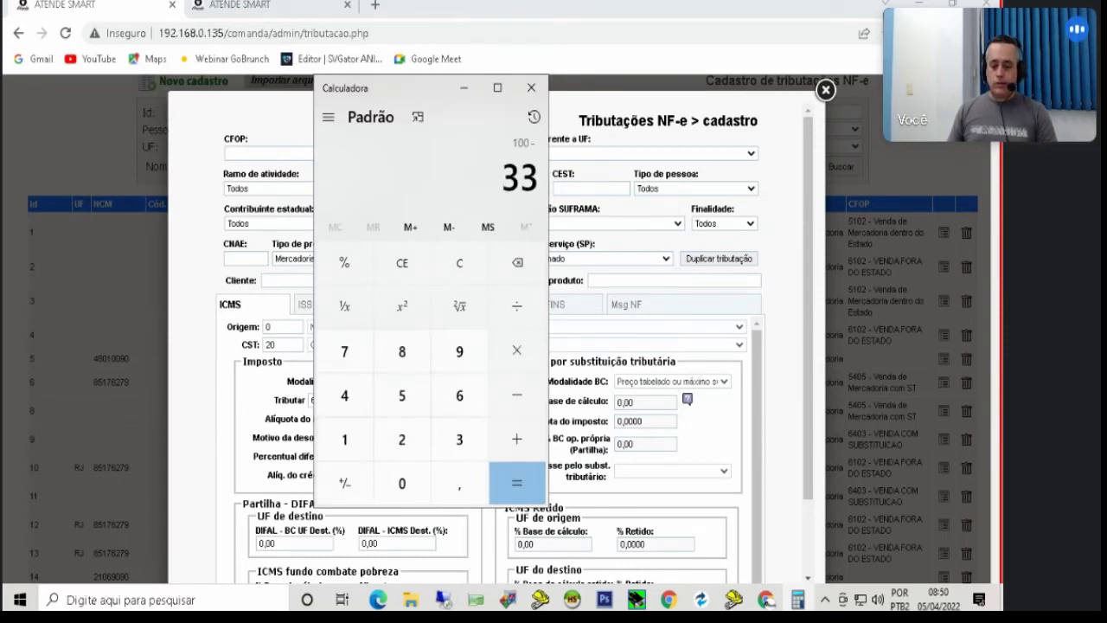
pyautogui.press('Return')
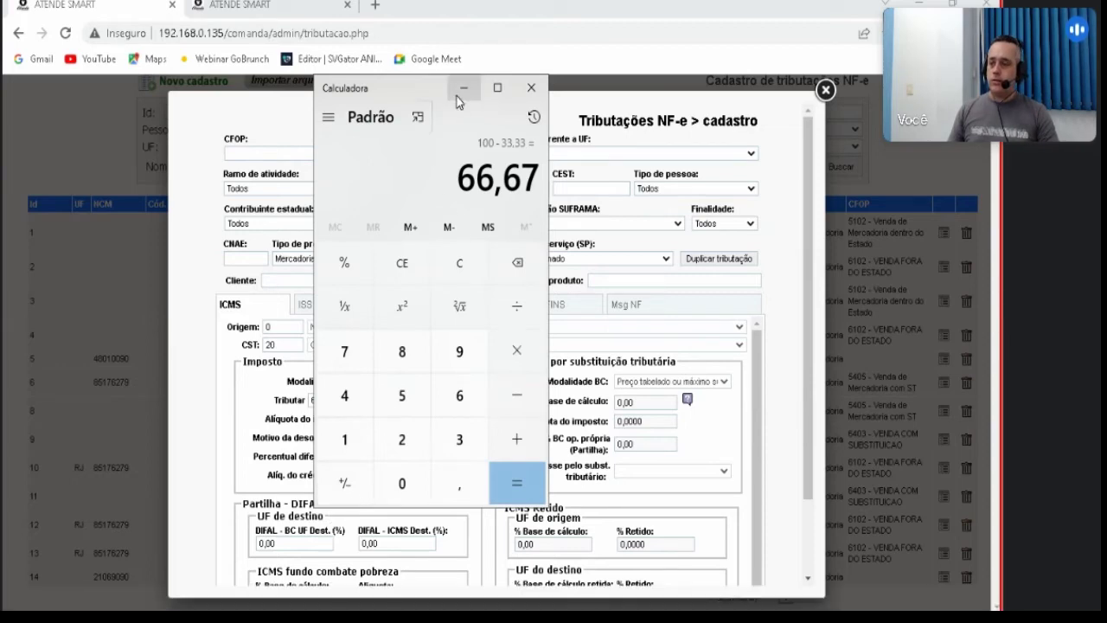
pyautogui.click(531, 89)
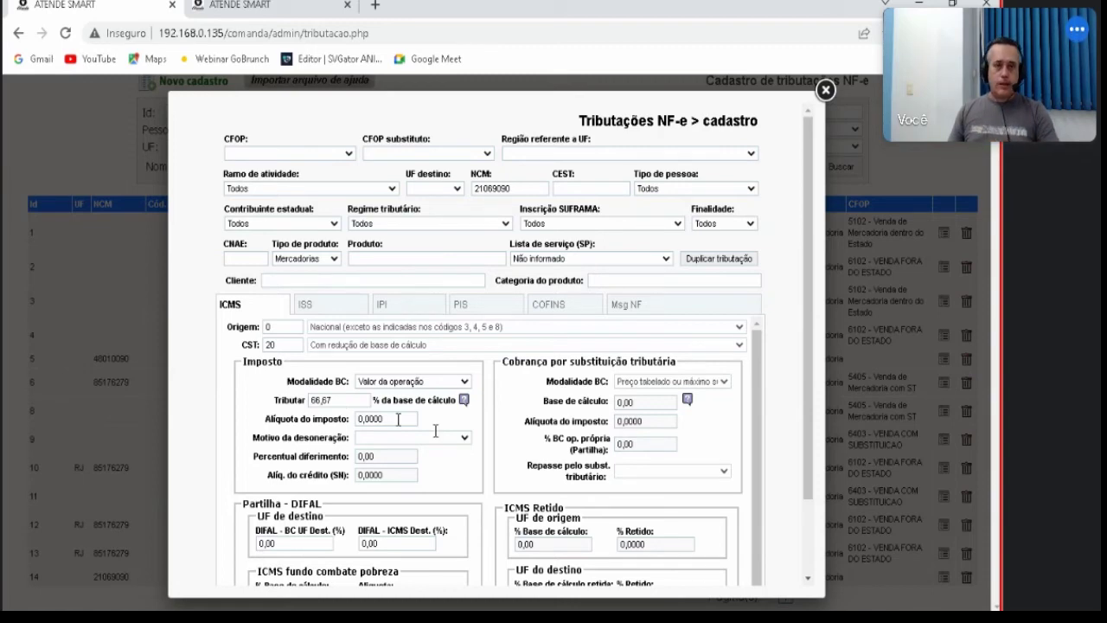
# Step: Close the tributação record for NCM 21069090 and admit the waiting participant to the meeting
pyautogui.moveTo(706, 610)
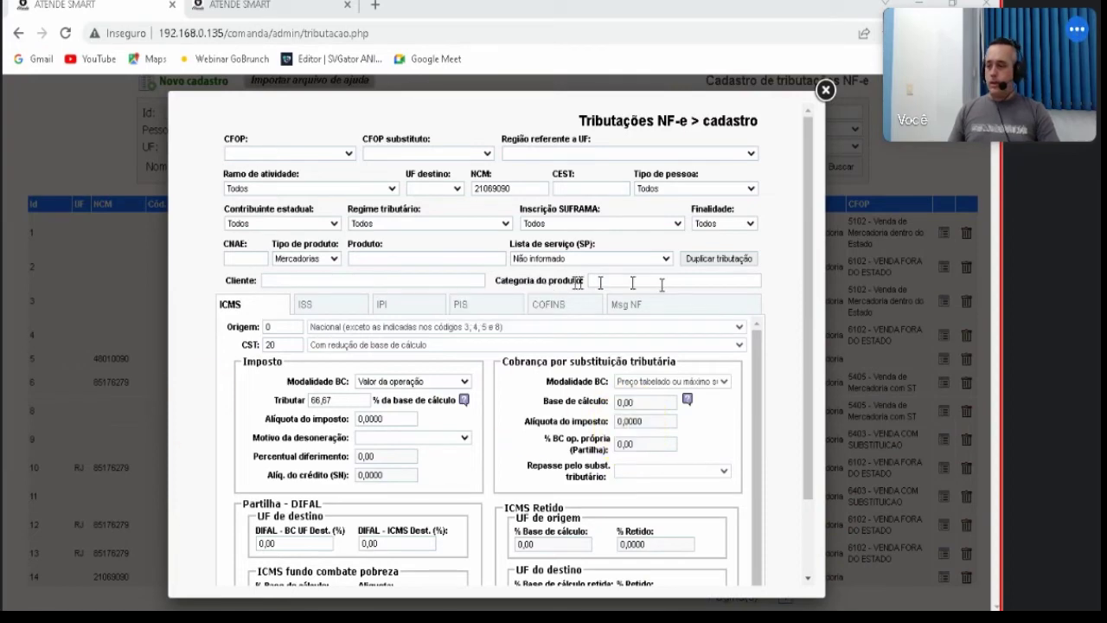
pyautogui.moveTo(464, 400)
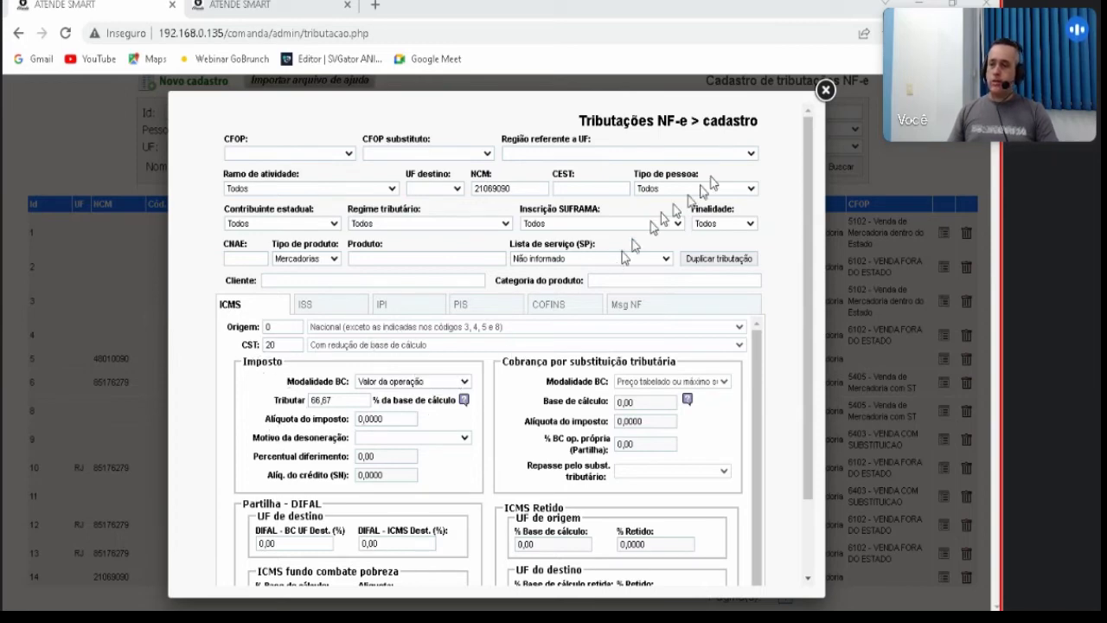
pyautogui.click(825, 91)
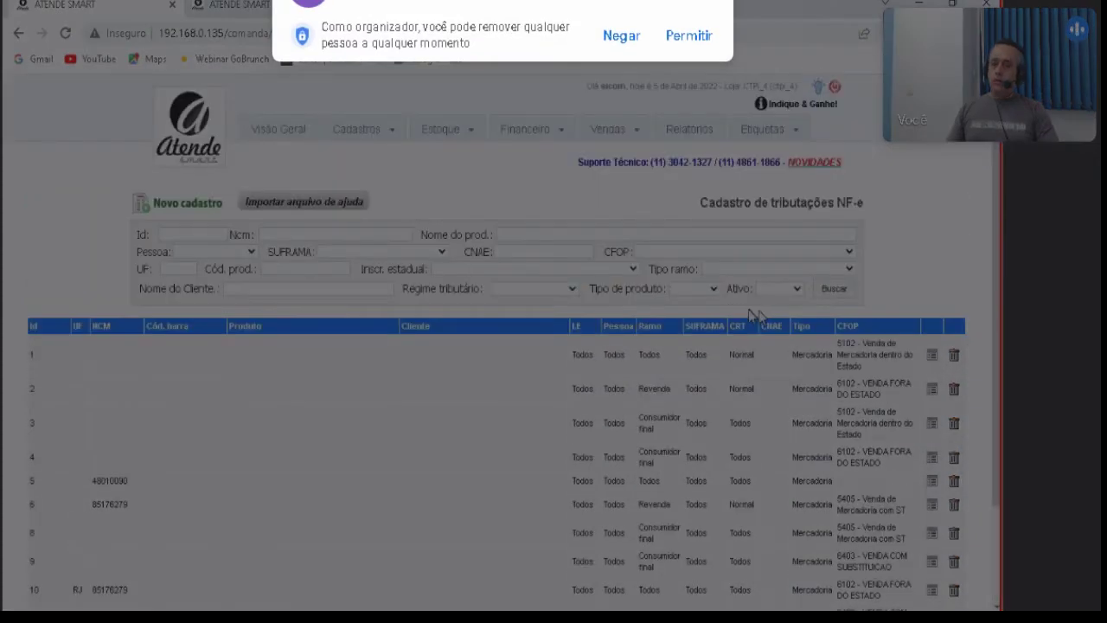
pyautogui.click(683, 38)
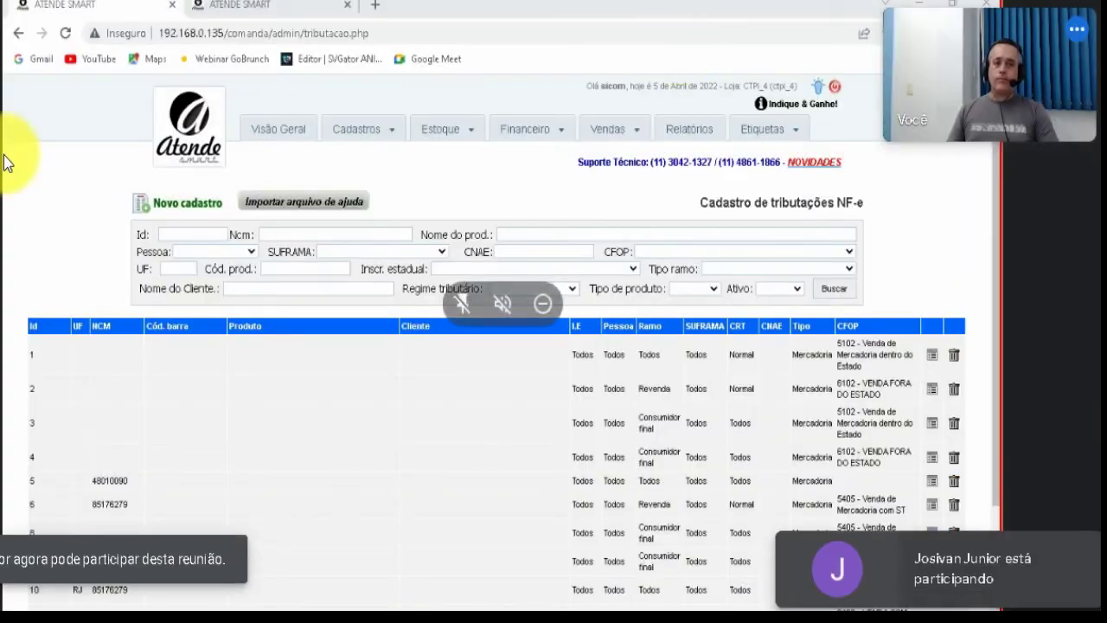
# Step: Create a new nota fiscal from the sales list in the other browser tab and confirm its generation
pyautogui.click(273, 4)
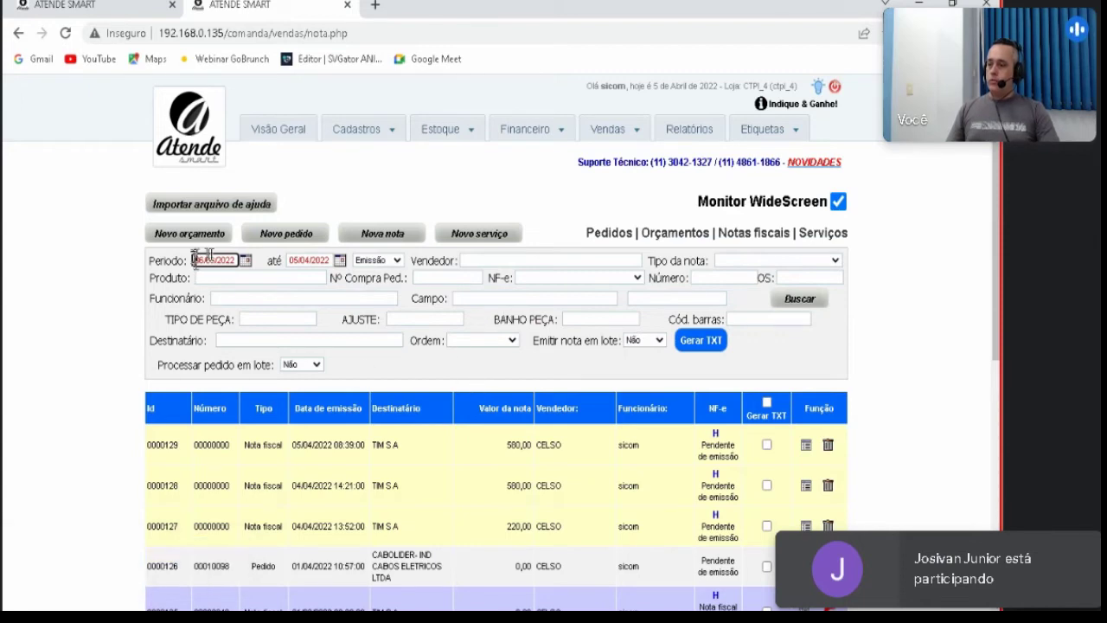
pyautogui.click(382, 234)
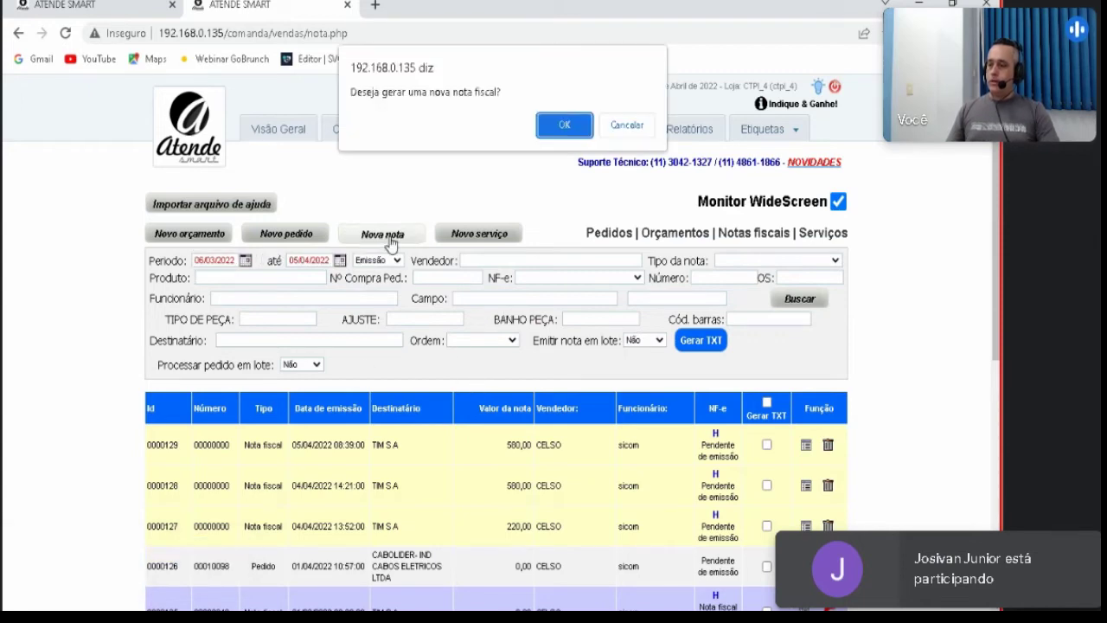
pyautogui.click(564, 124)
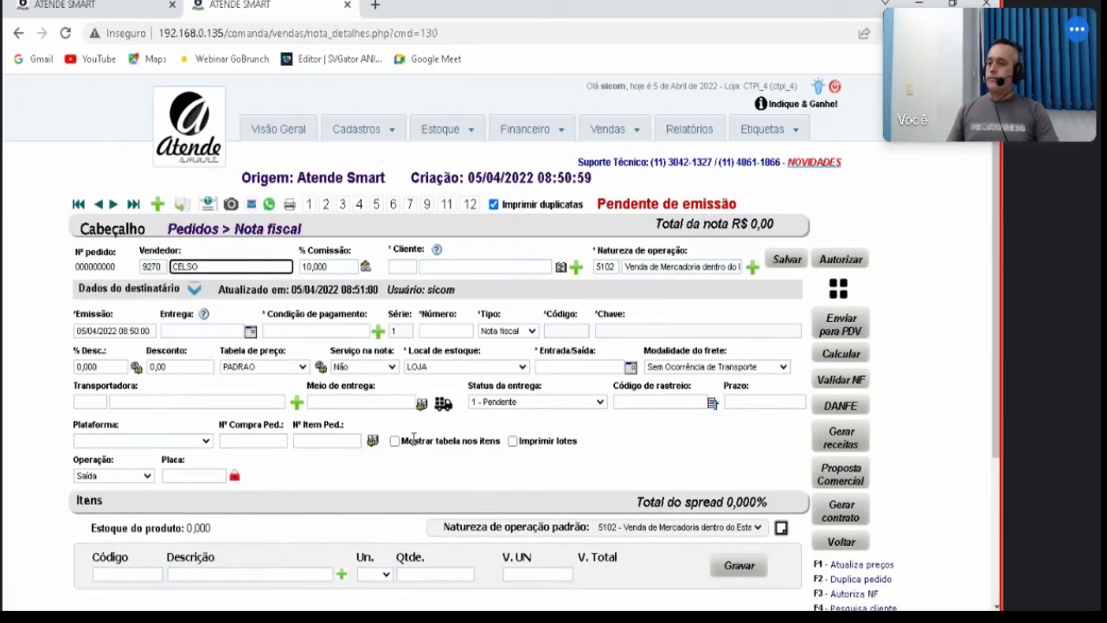
# Step: Assign TIM S A as the customer of the nota fiscal and save the header
pyautogui.click(492, 265)
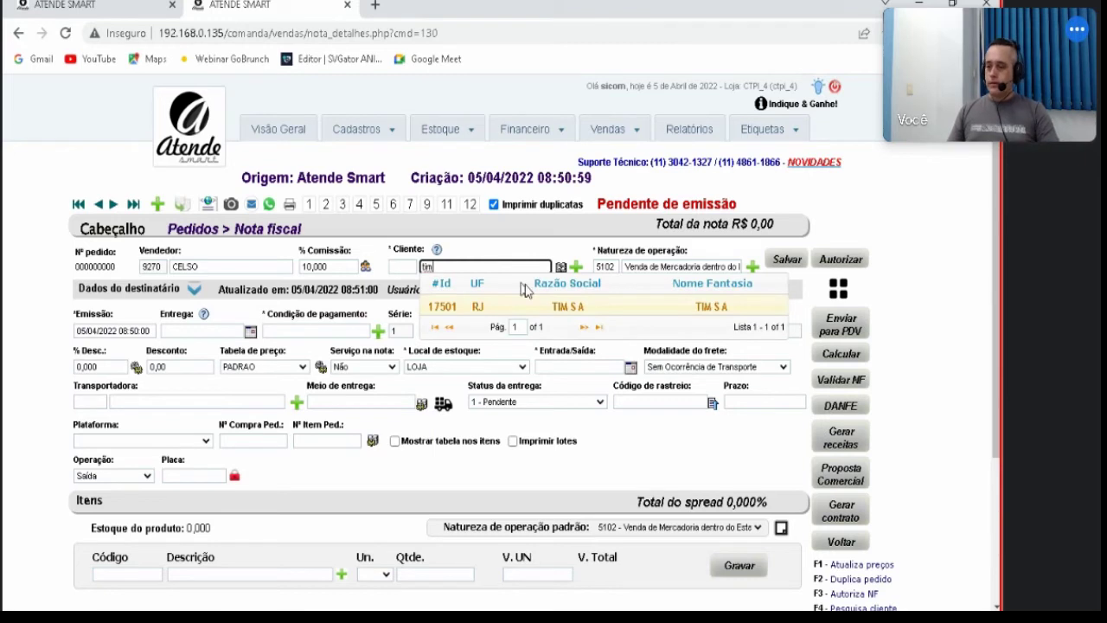
pyautogui.click(554, 308)
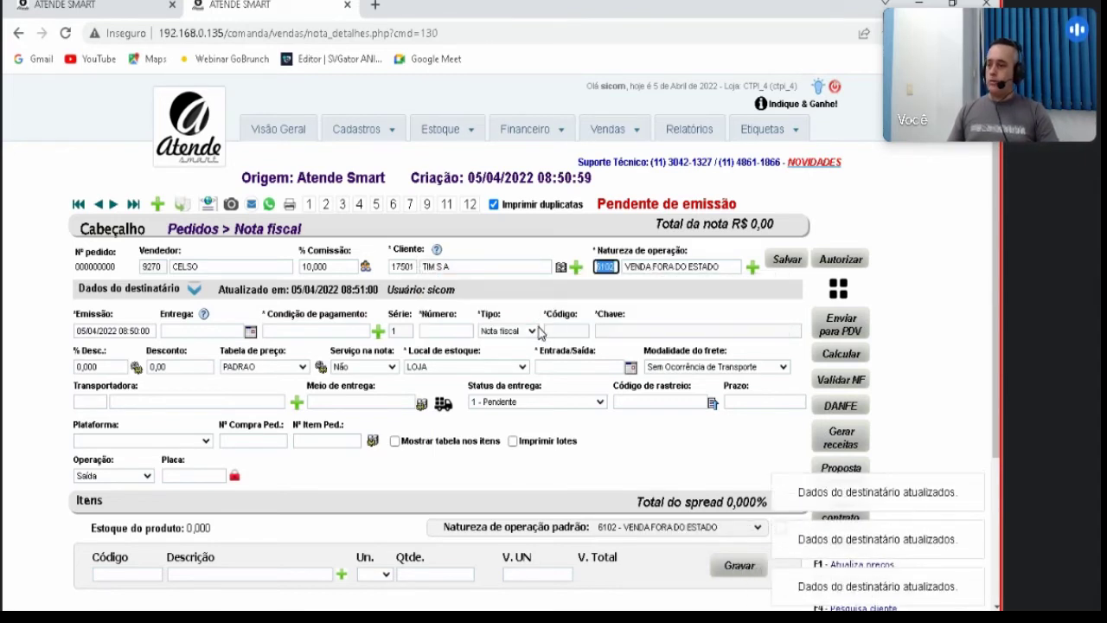
pyautogui.click(788, 262)
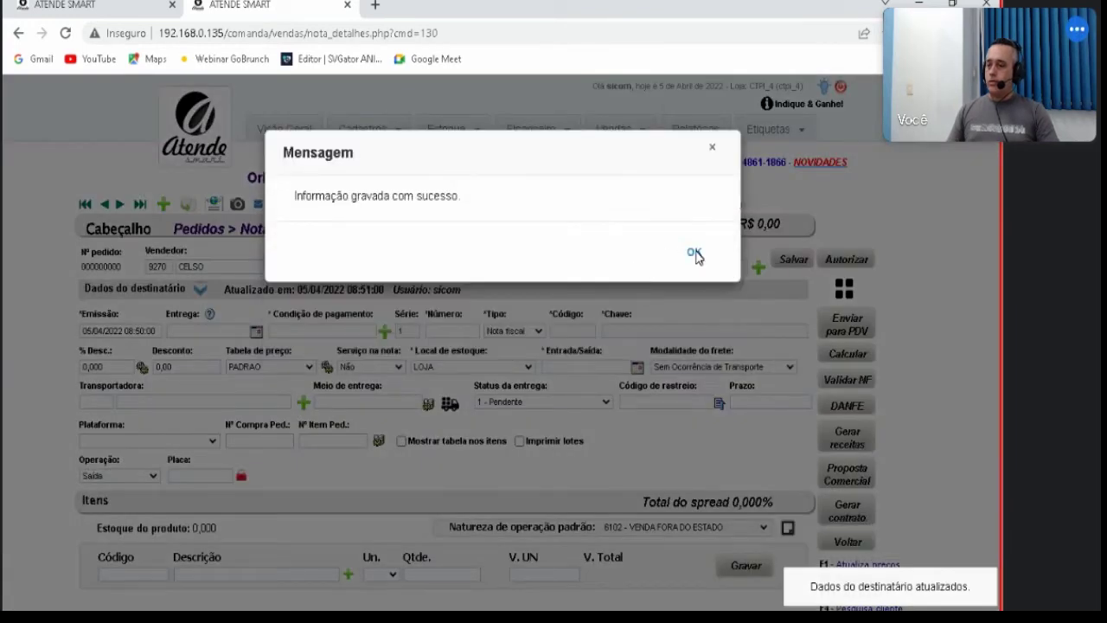
pyautogui.click(694, 267)
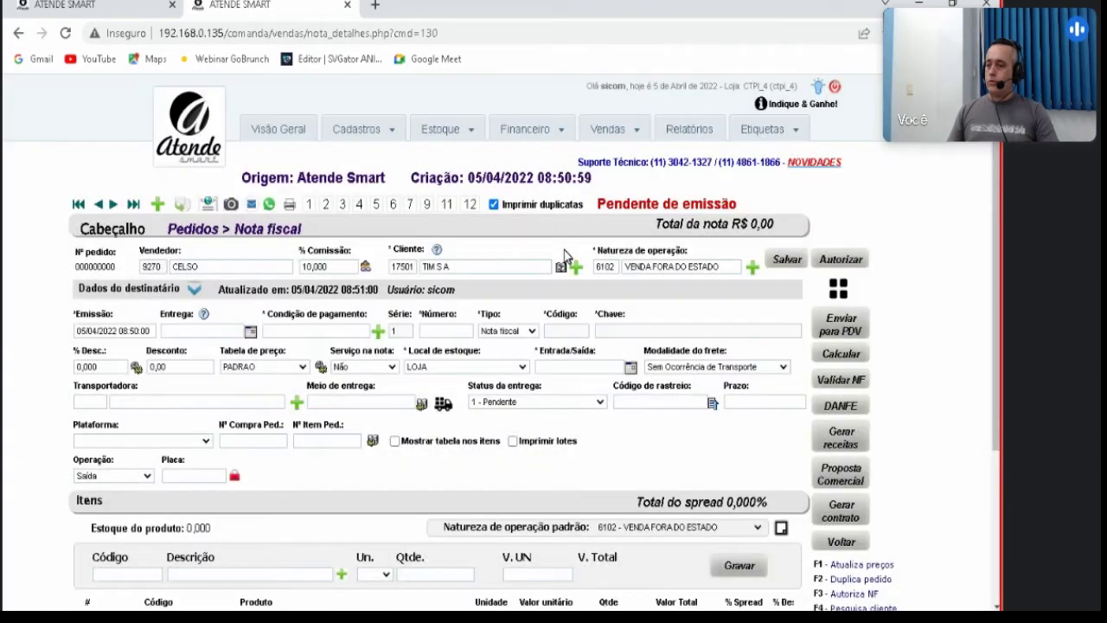
# Step: Open the product register in the other browser tab to look up a product for the nota
pyautogui.click(291, 352)
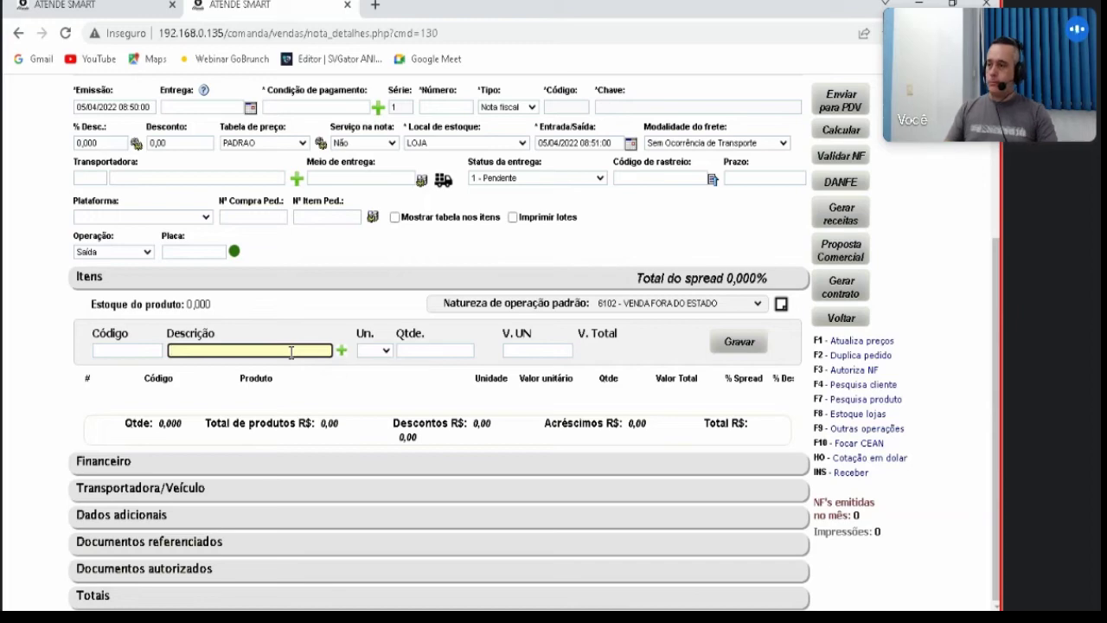
pyautogui.hotkey('alt', 'Left')
pyautogui.click(350, 138)
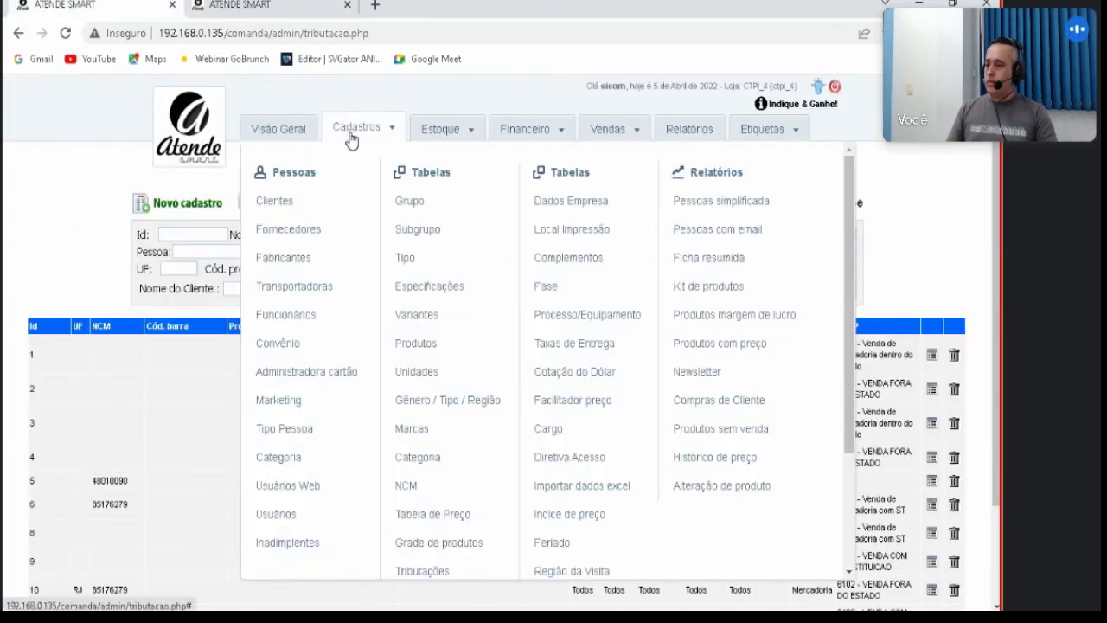
pyautogui.click(447, 344)
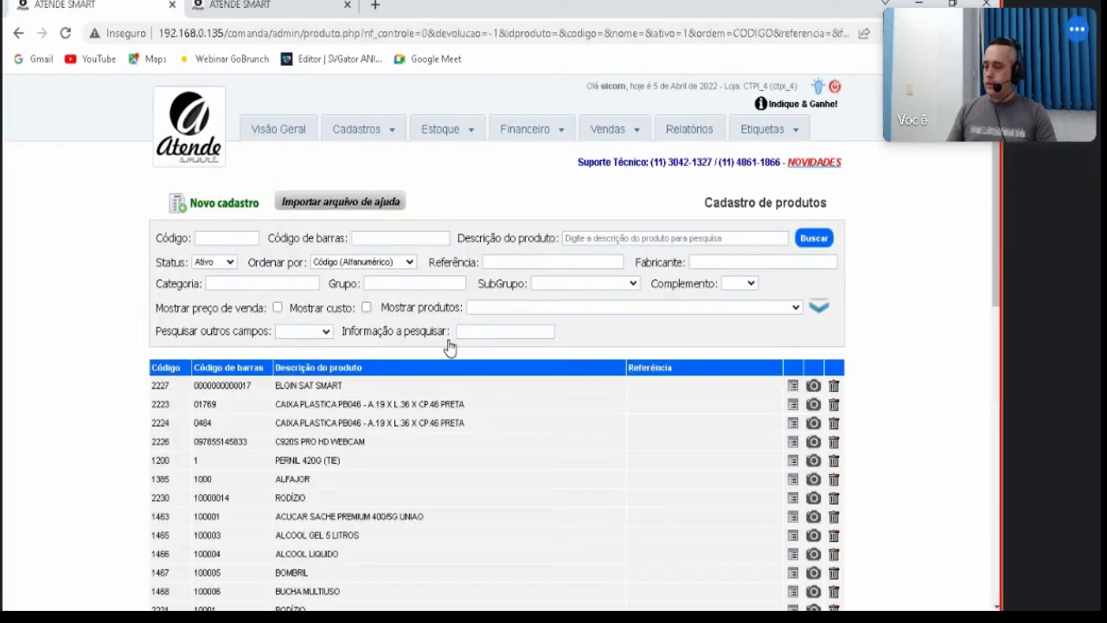
# Step: Return to the nota and enter the item PERNIL 420G (TIE) with quantity 25 and unit value 20
pyautogui.click(355, 7)
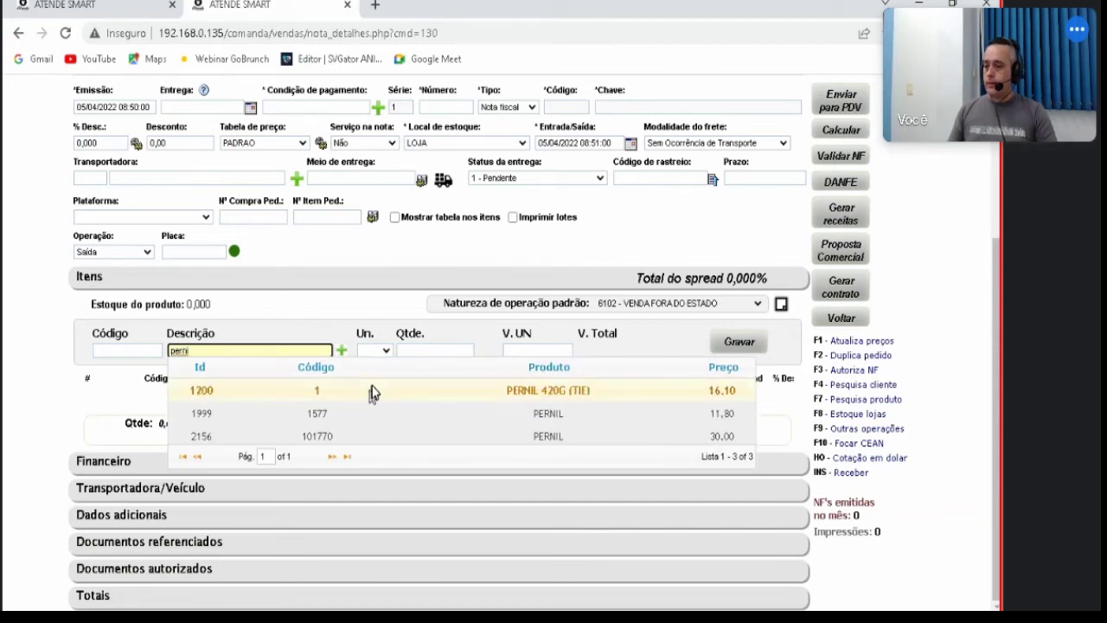
pyautogui.click(372, 390)
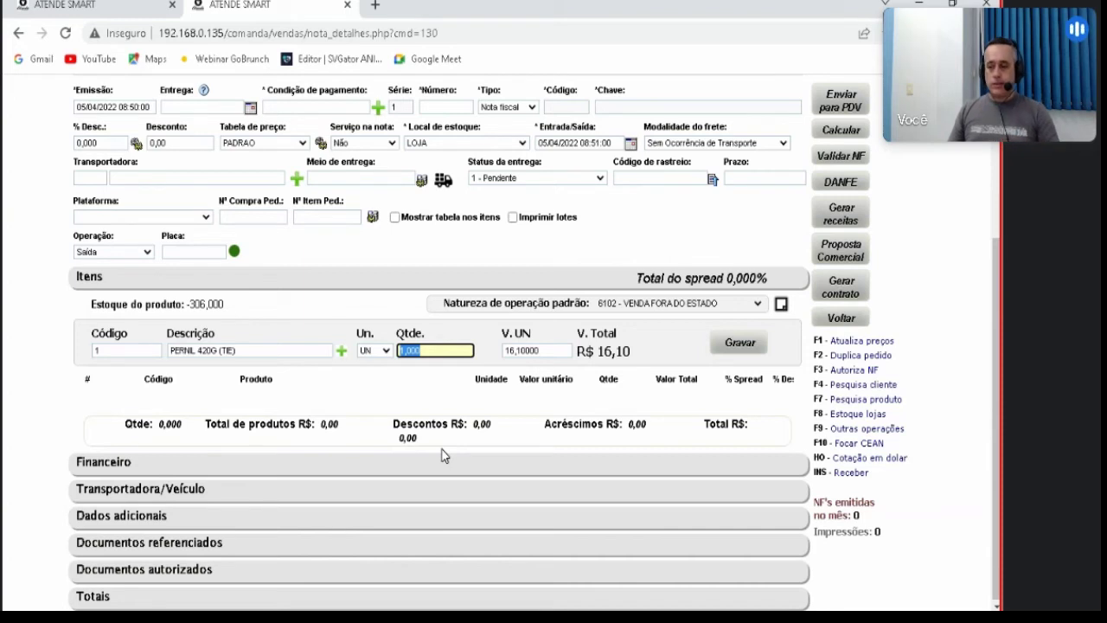
pyautogui.write('25')
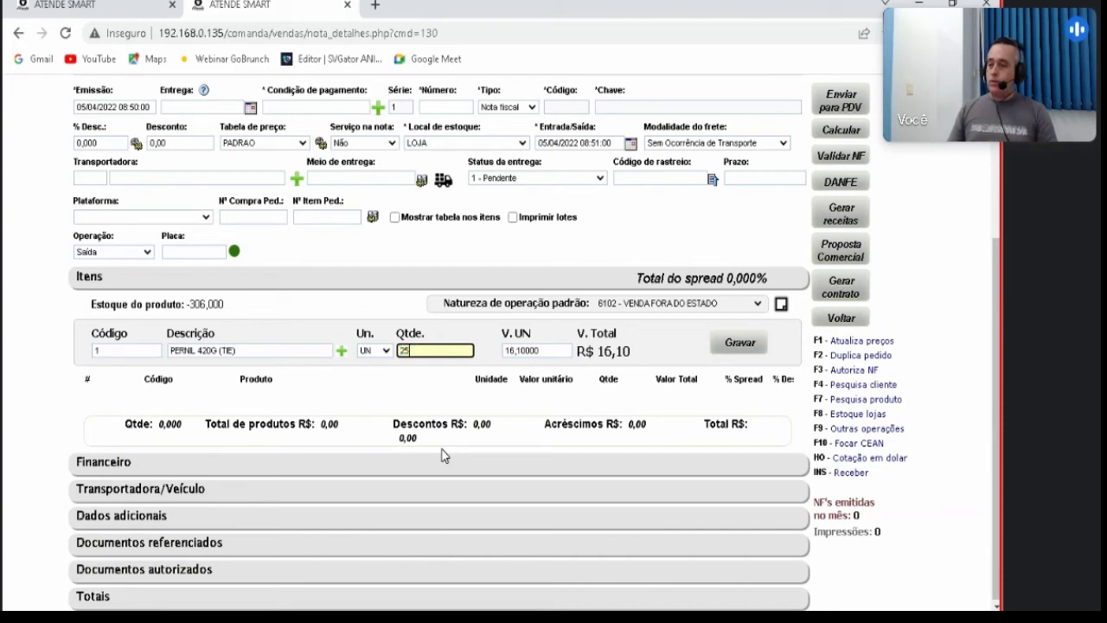
pyautogui.press('Tab')
pyautogui.write('20')
pyautogui.press('Tab')
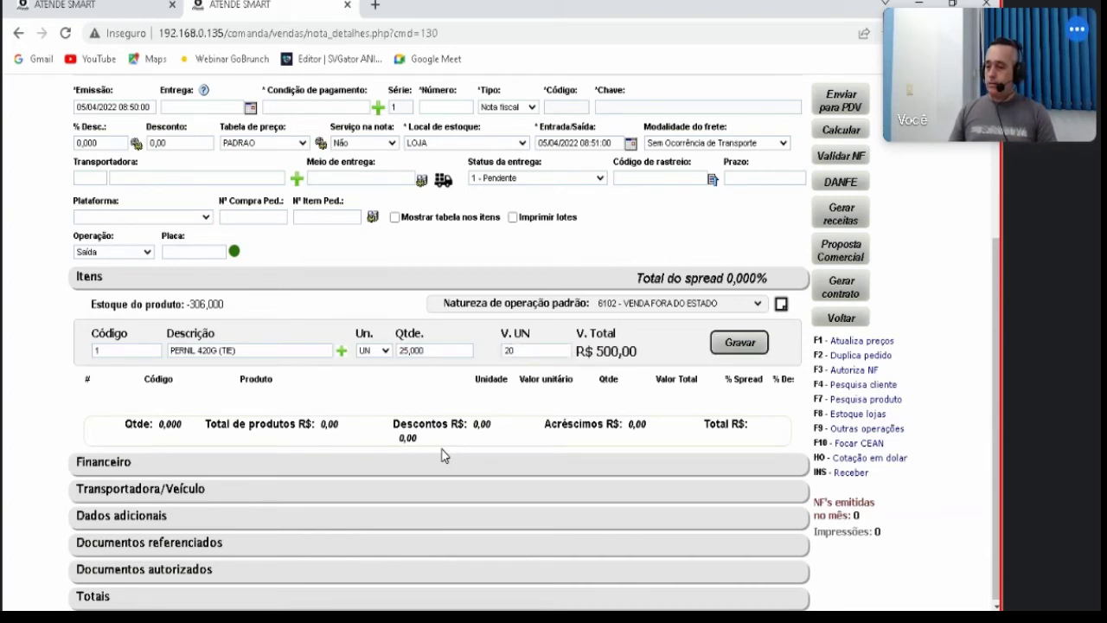
# Step: Set the PERNIL 420G (TIE) item's quantity to 50 and save the item with its complements
pyautogui.hotkey('shift', 'Tab')
pyautogui.hotkey('shift', 'Tab')
pyautogui.write('50')
pyautogui.press('Tab')
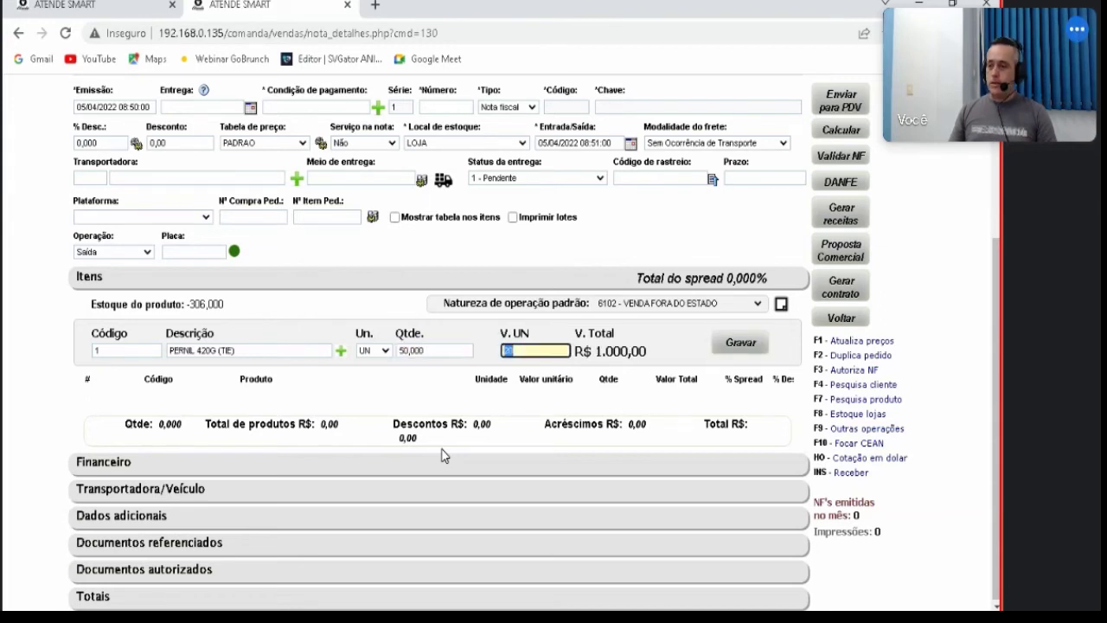
pyautogui.press('Return')
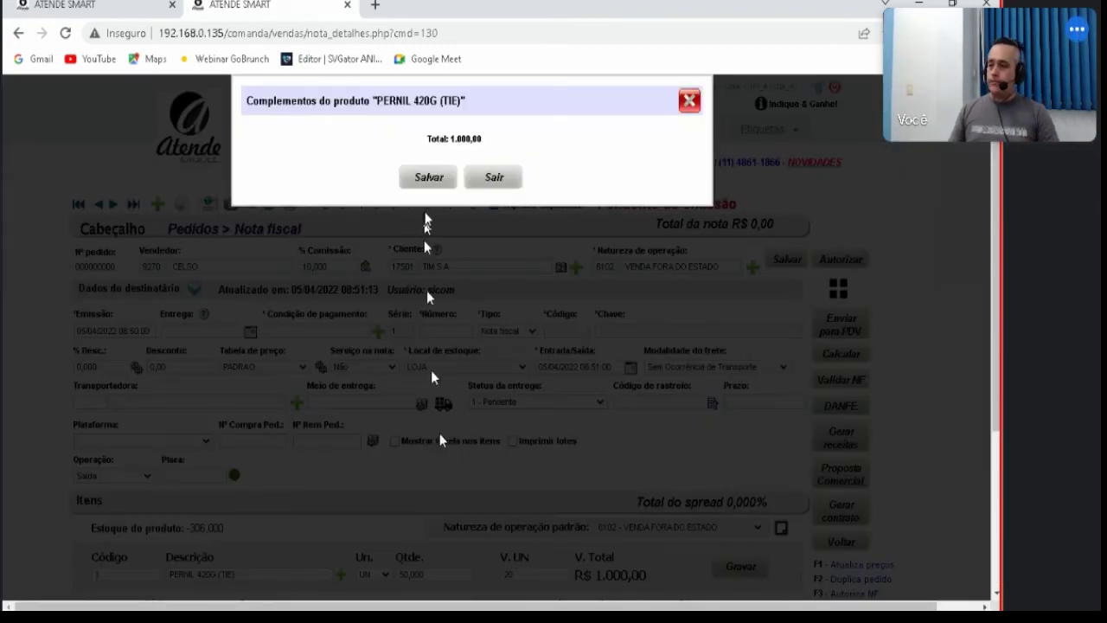
pyautogui.click(429, 177)
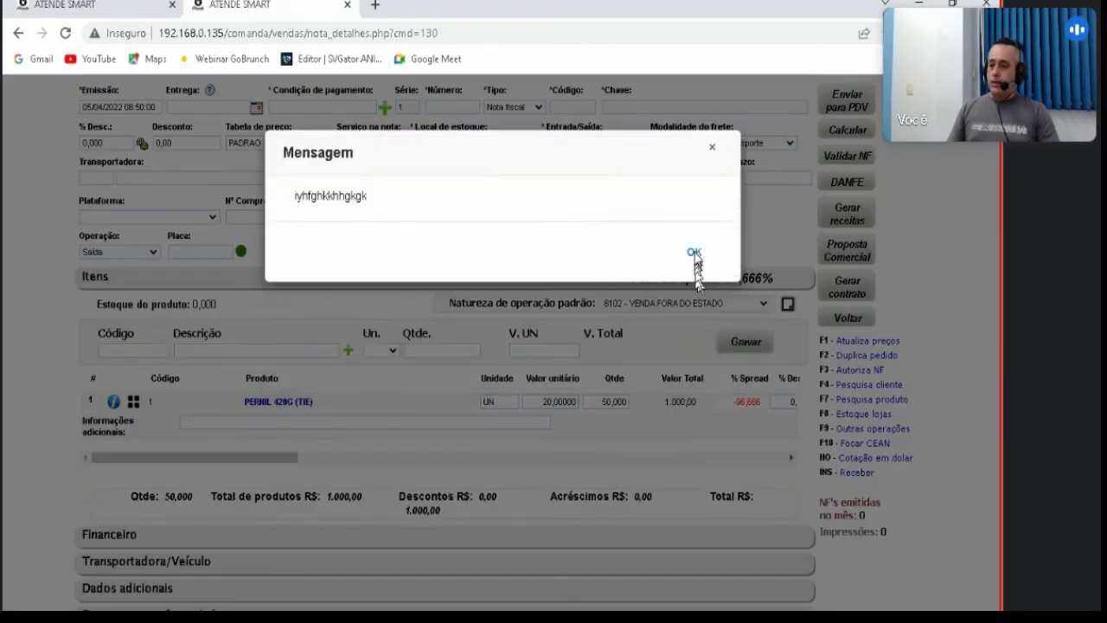
pyautogui.click(695, 252)
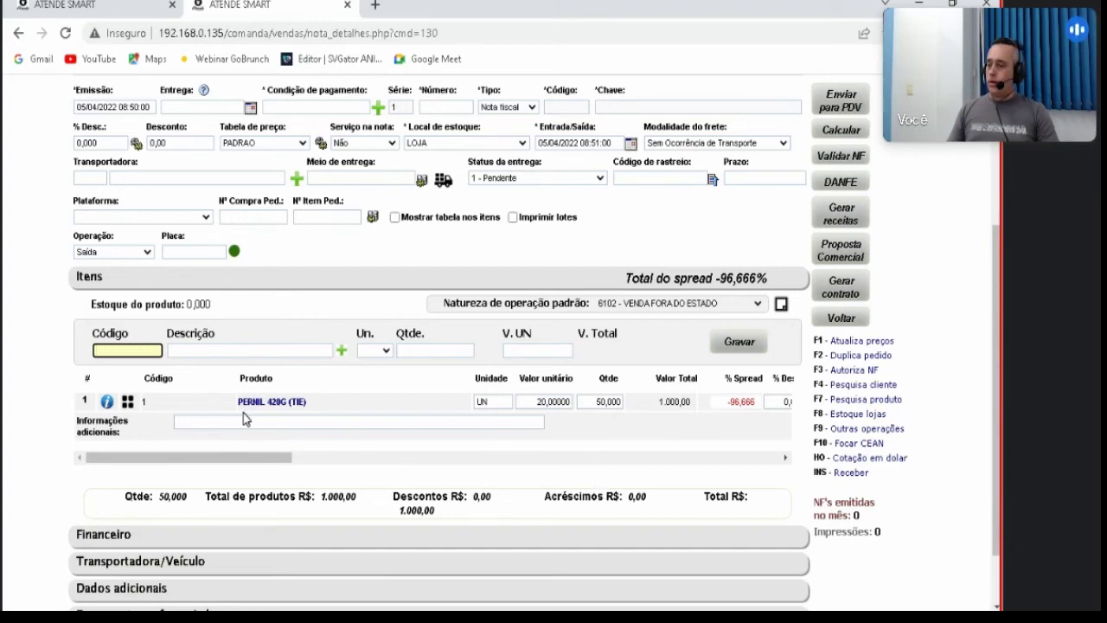
# Step: Calculate the nota and open the item's record to examine its ICMS calculation base
pyautogui.scroll(3, 562, 398)
pyautogui.click(824, 362)
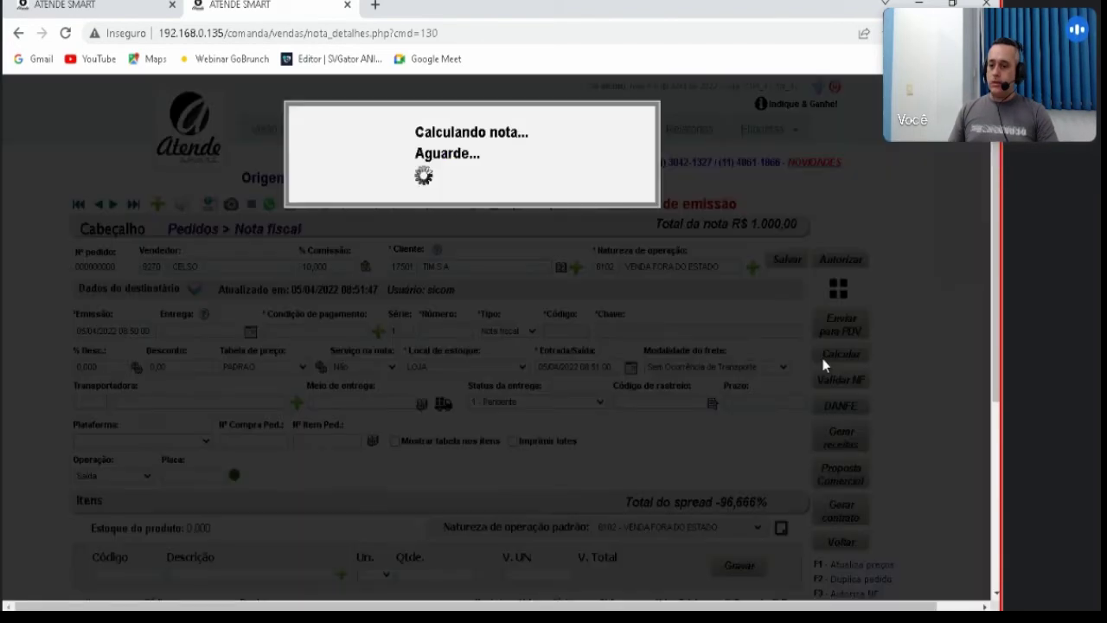
pyautogui.scroll(-3, 619, 342)
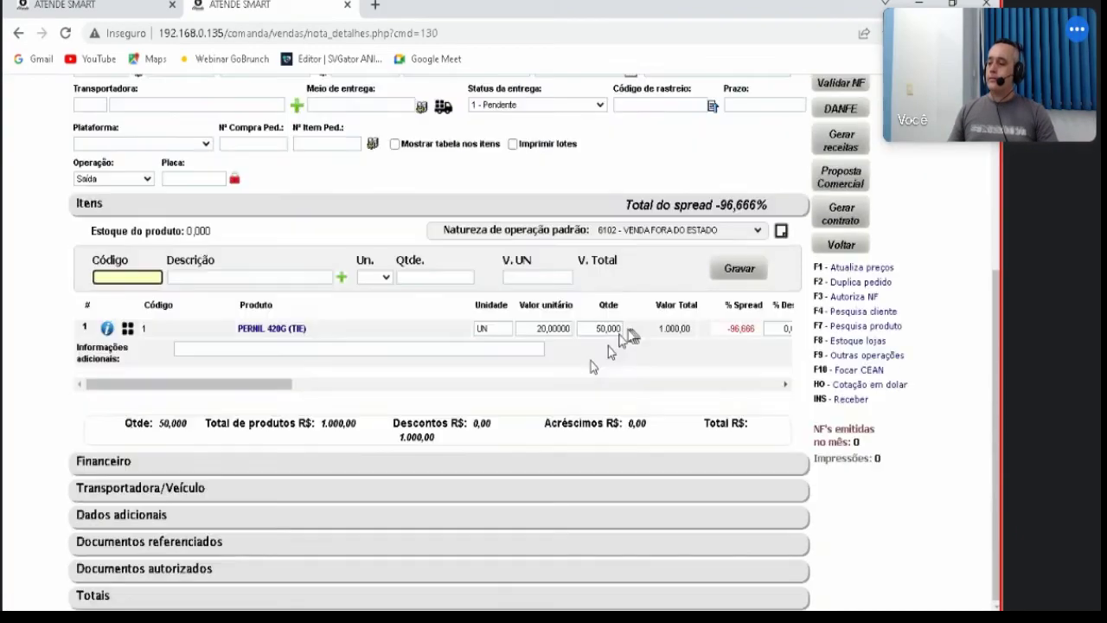
pyautogui.click(127, 328)
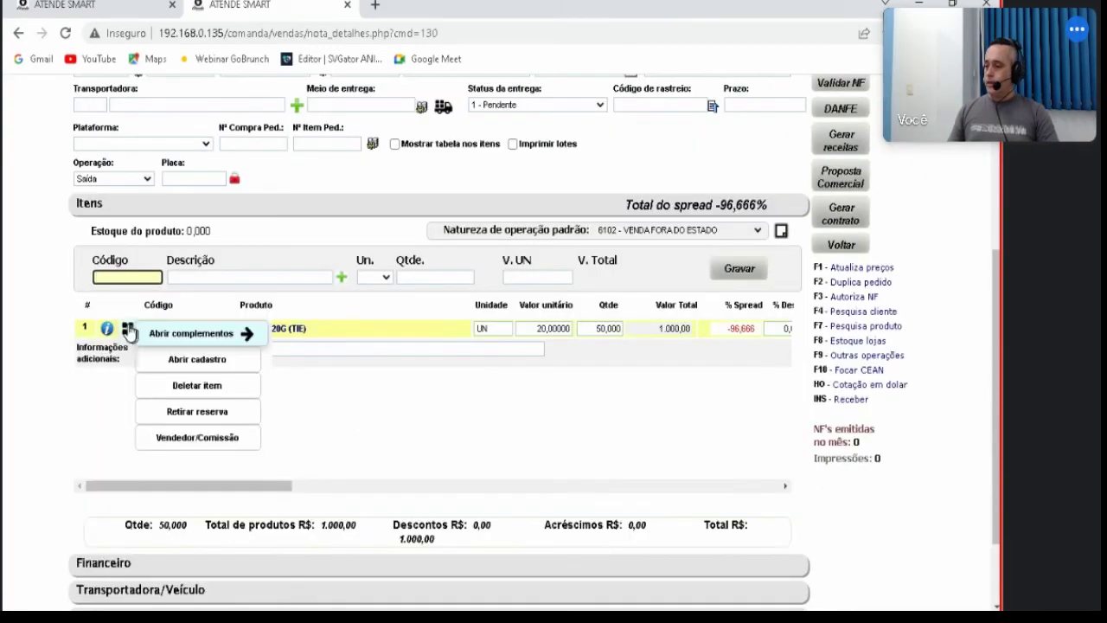
pyautogui.click(198, 359)
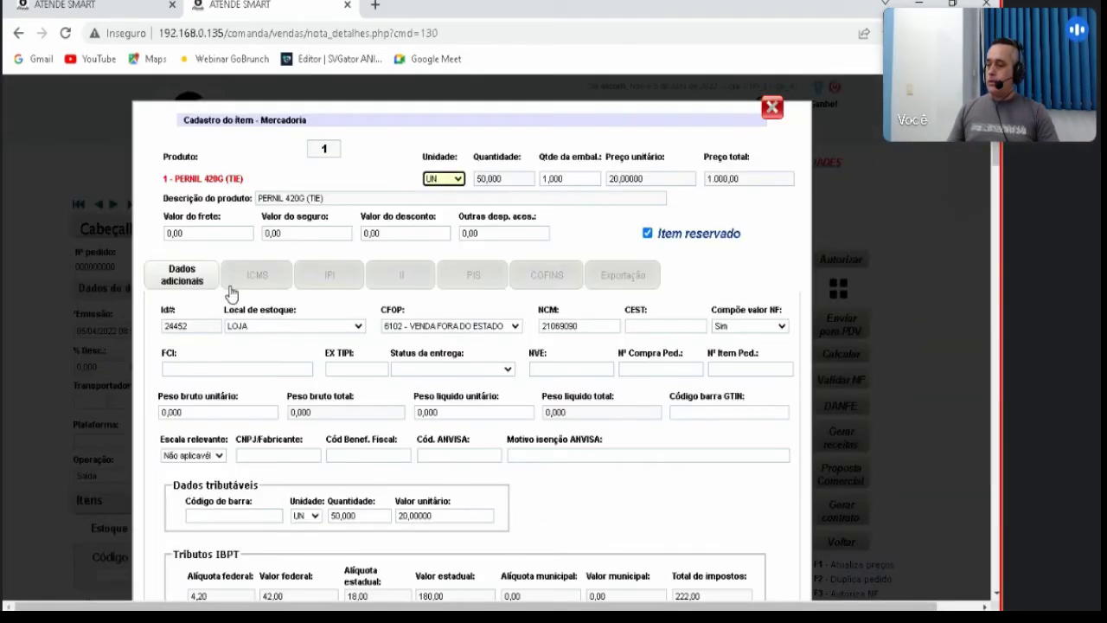
pyautogui.click(257, 277)
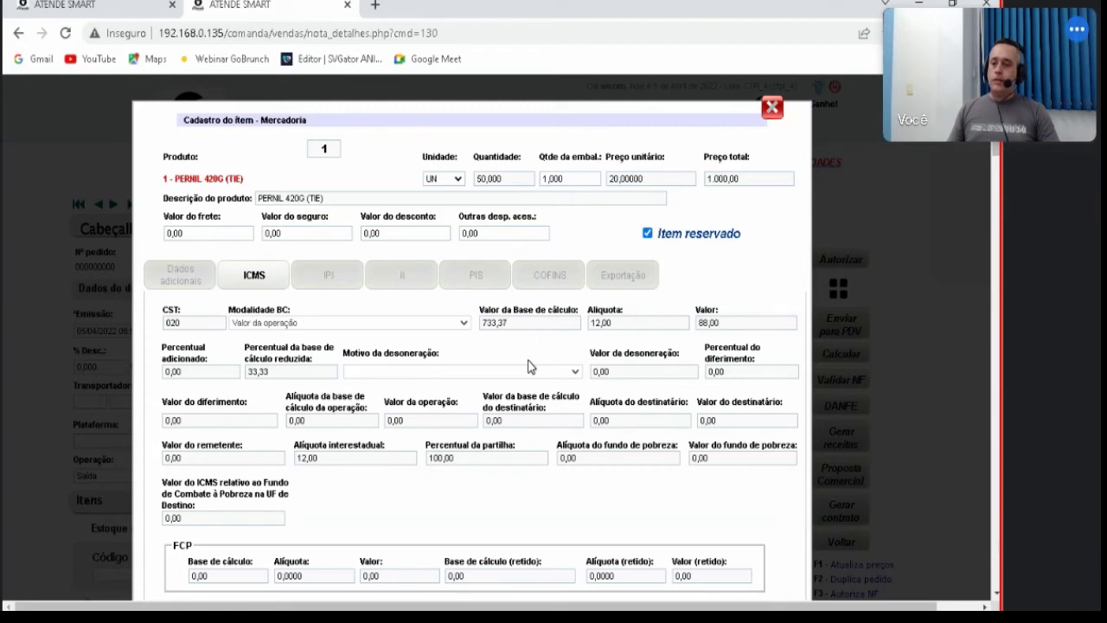
# Step: Calculate 1000 minus 33,33% in the Windows Calculator and clear the result
pyautogui.moveTo(578, 595)
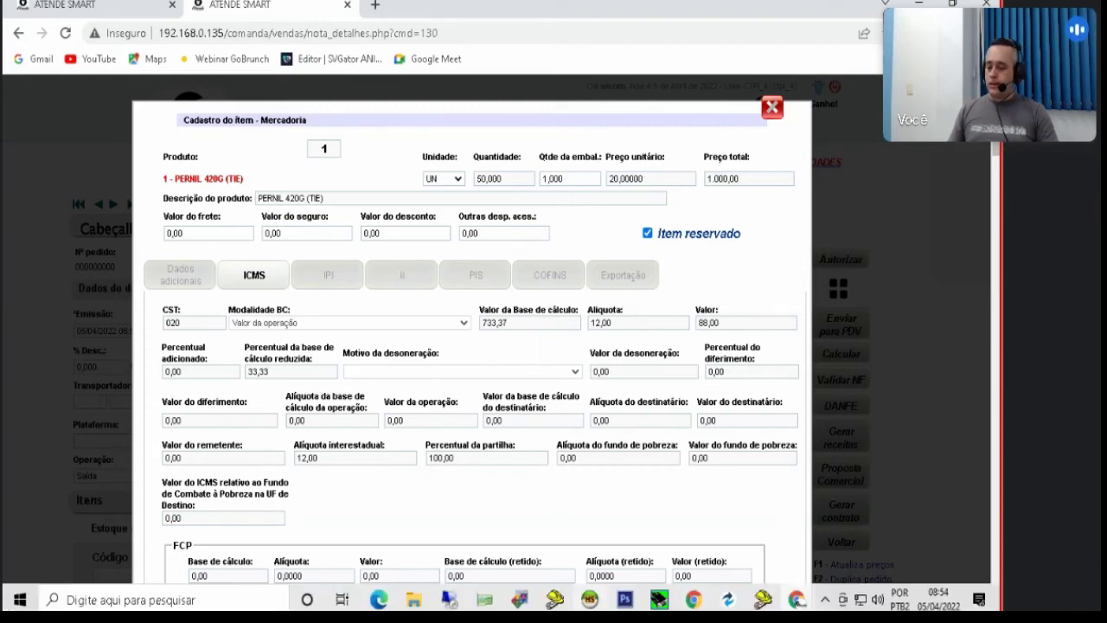
pyautogui.press('super')
pyautogui.write('calc')
pyautogui.press('Return')
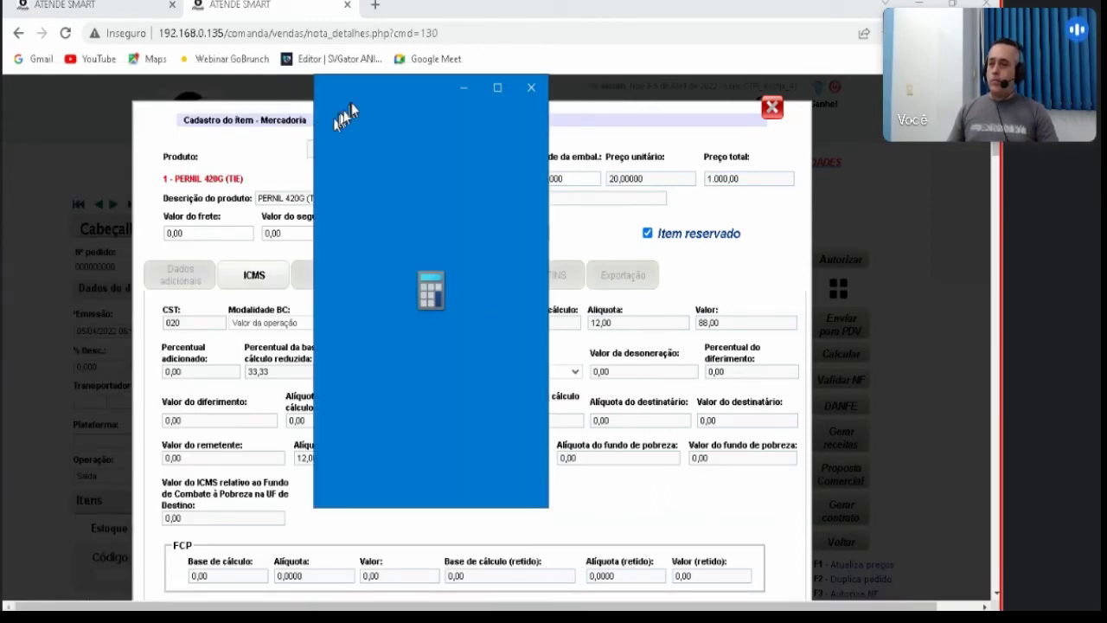
pyautogui.moveTo(379, 86); pyautogui.dragTo(244, 95)
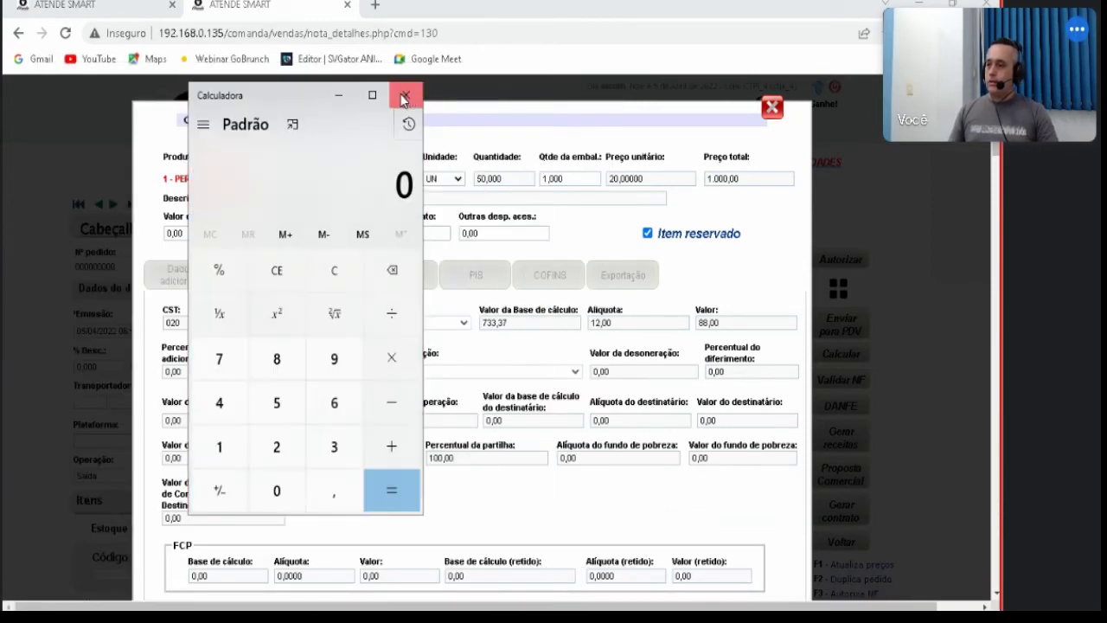
pyautogui.write('1000')
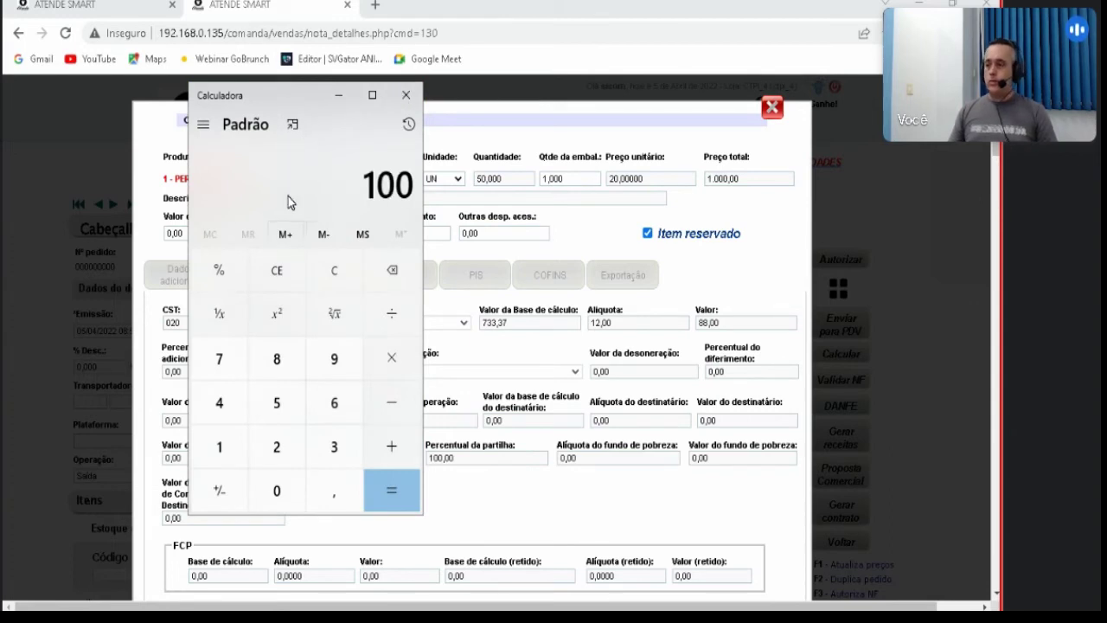
pyautogui.press('-')
pyautogui.write('33')
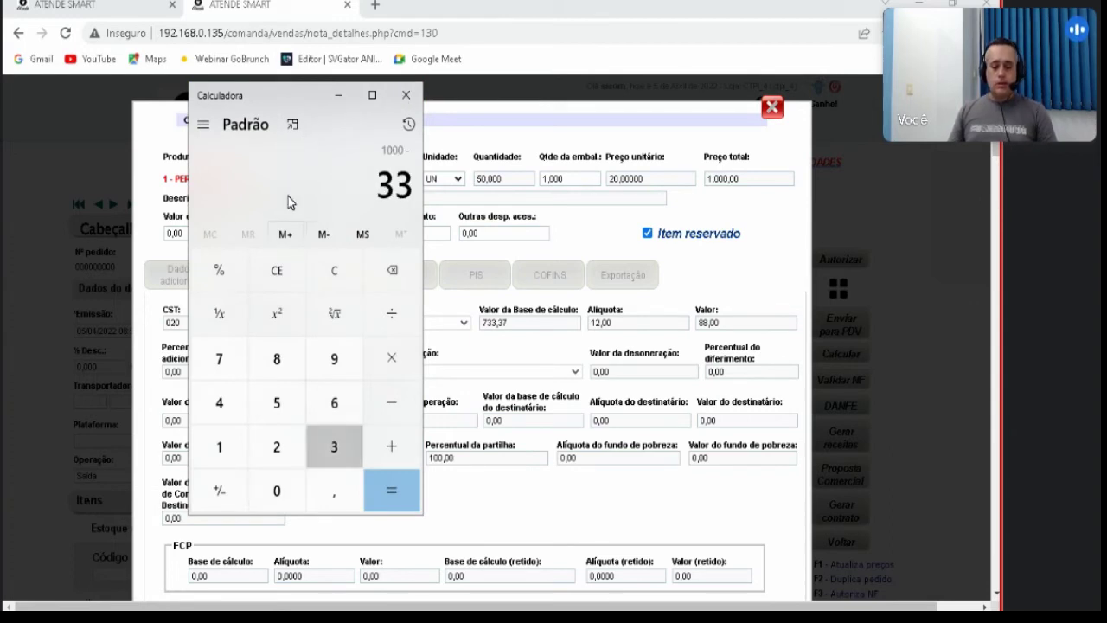
pyautogui.write(',333')
pyautogui.press('Return')
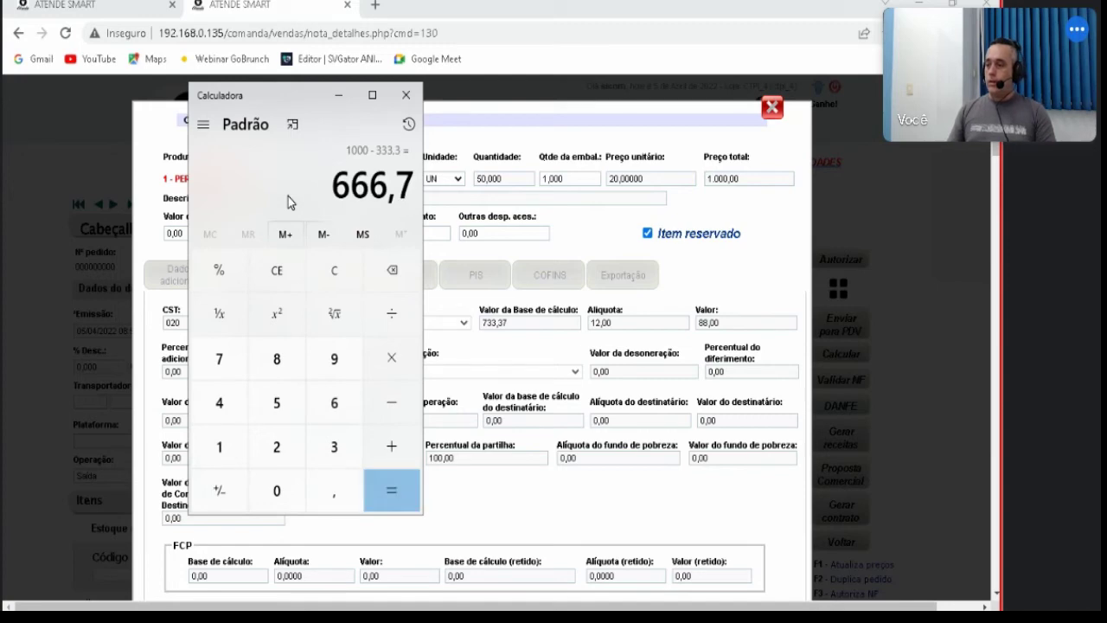
pyautogui.press('Escape')
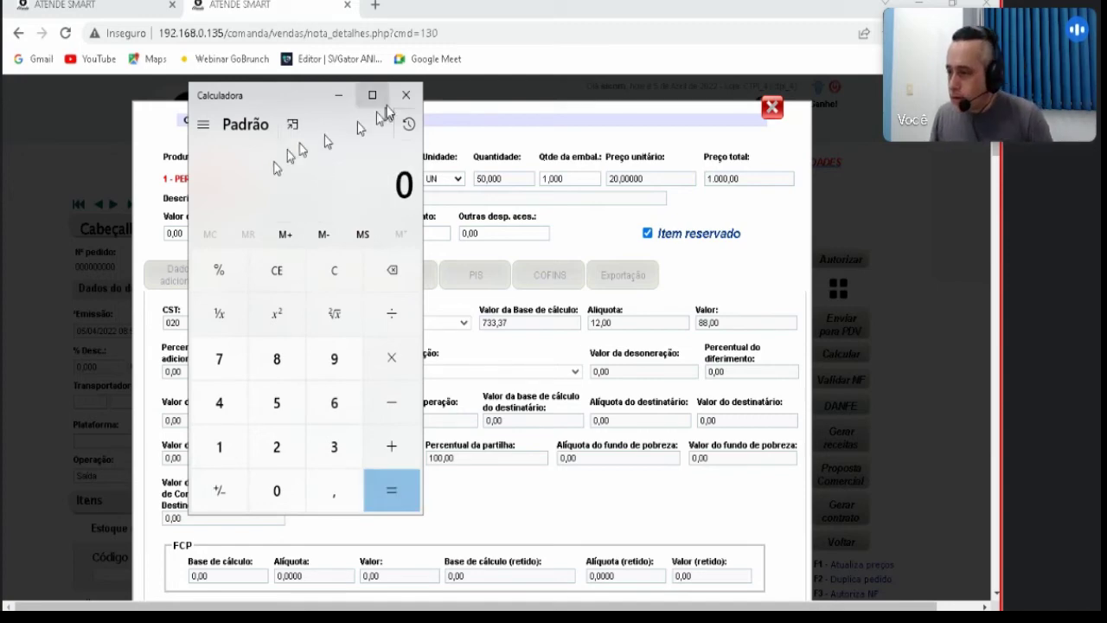
# Step: Close the calculator, examine the item's IPI data and close the item record
pyautogui.click(405, 95)
pyautogui.click(338, 283)
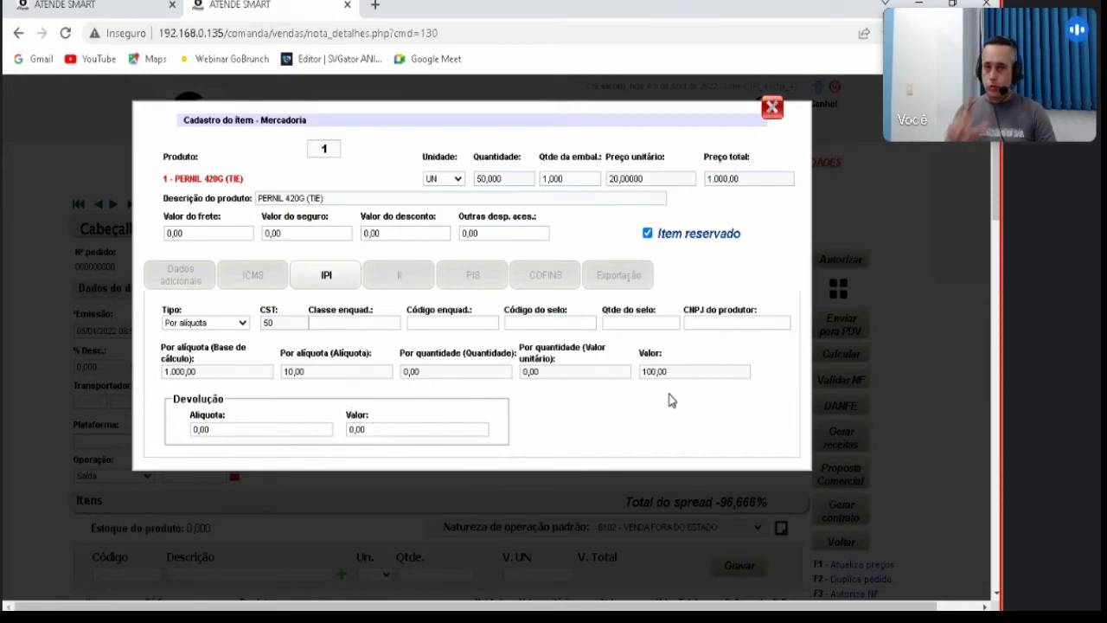
pyautogui.click(772, 107)
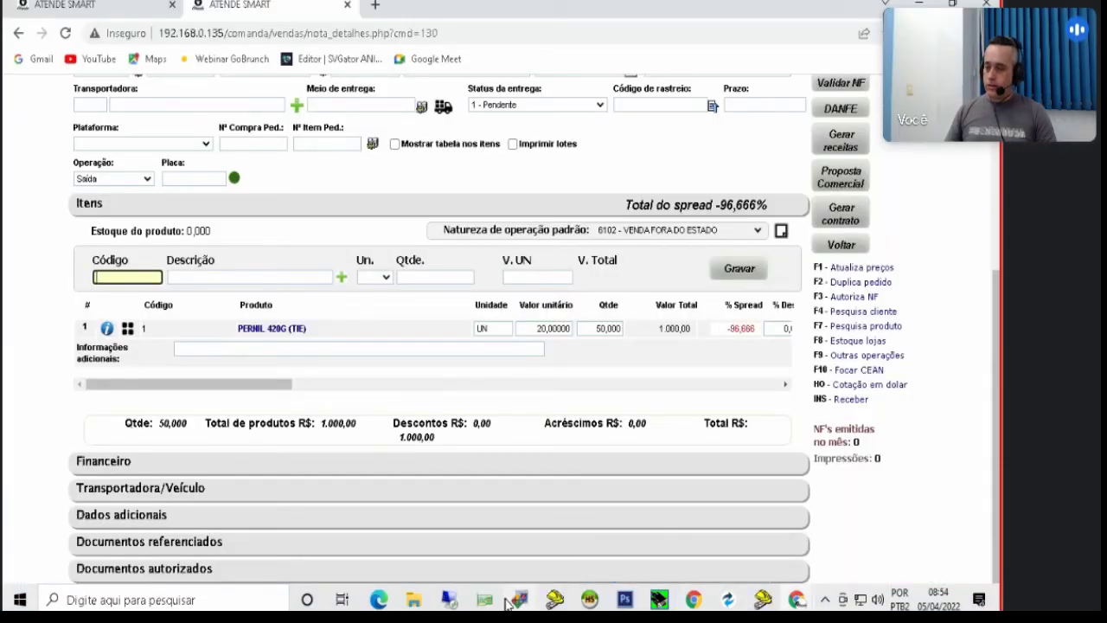
# Step: Add 1000 and 100 in the Windows Calculator, subtract 33,33% from the sum, and return to the nota
pyautogui.press('super')
pyautogui.write('calc')
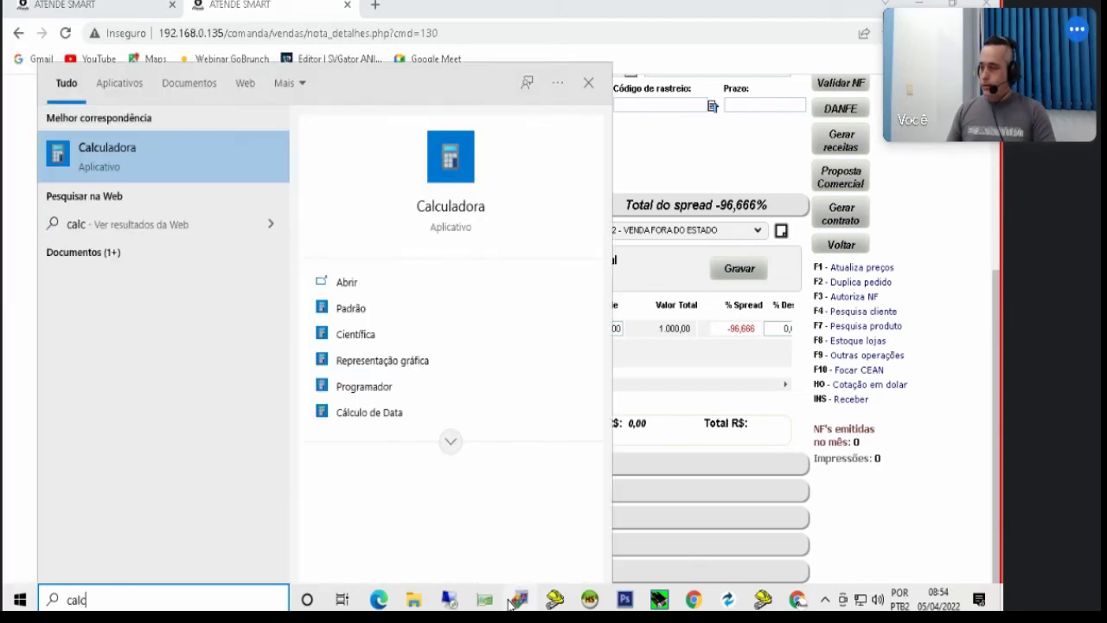
pyautogui.press('Return')
pyautogui.moveTo(284, 105); pyautogui.dragTo(317, 141)
pyautogui.write('100')
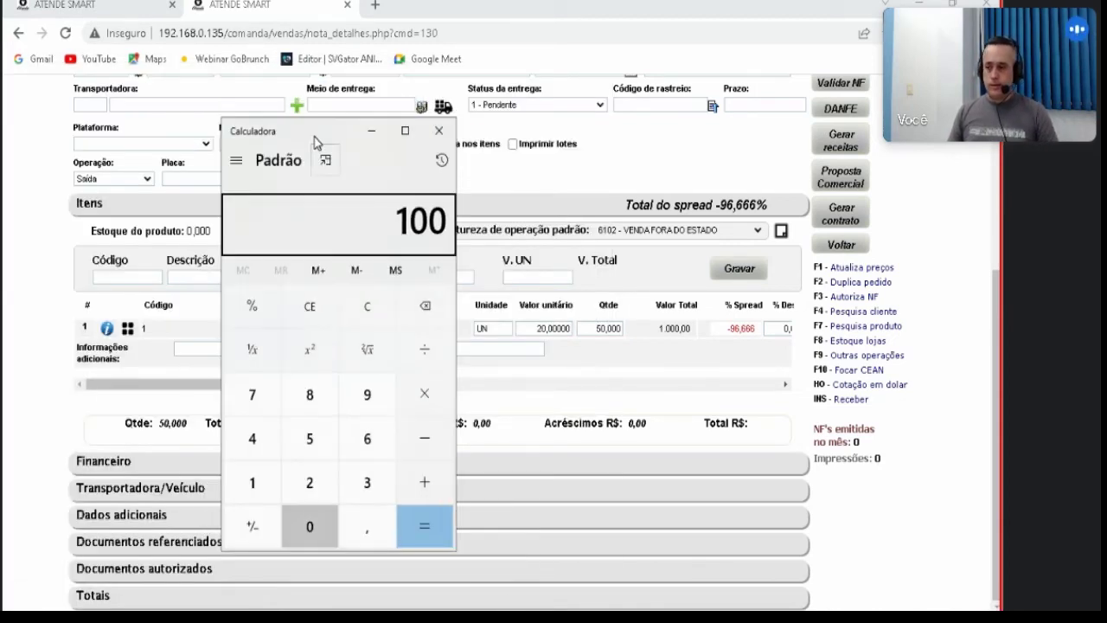
pyautogui.write('0 + 100')
pyautogui.press('Return')
pyautogui.write('*')
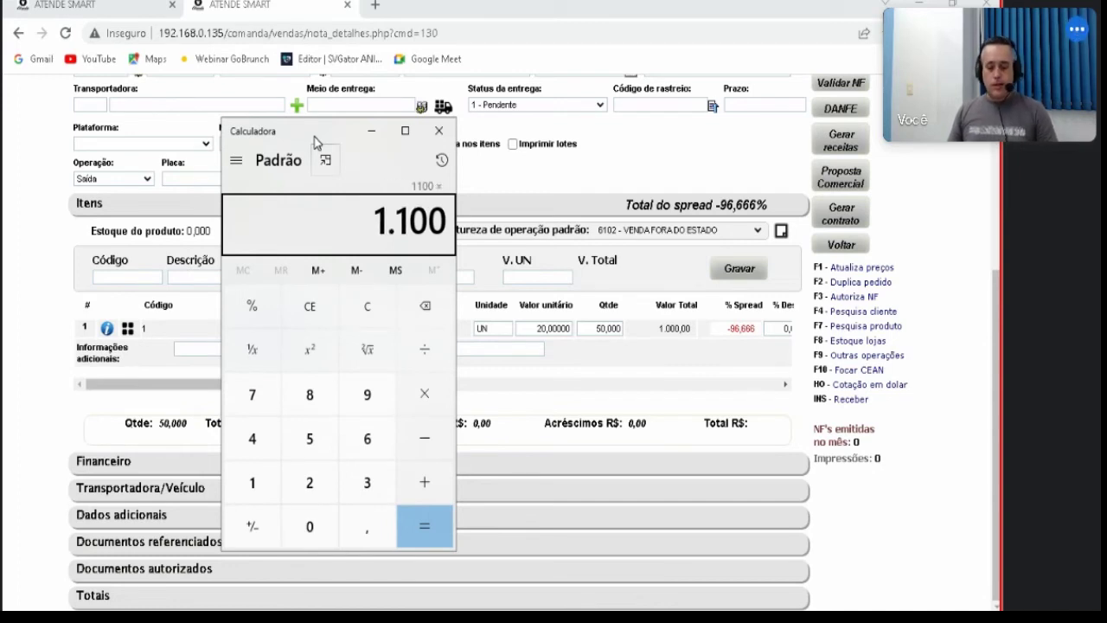
pyautogui.press('BackSpace')
pyautogui.write('- 366,633,33%')
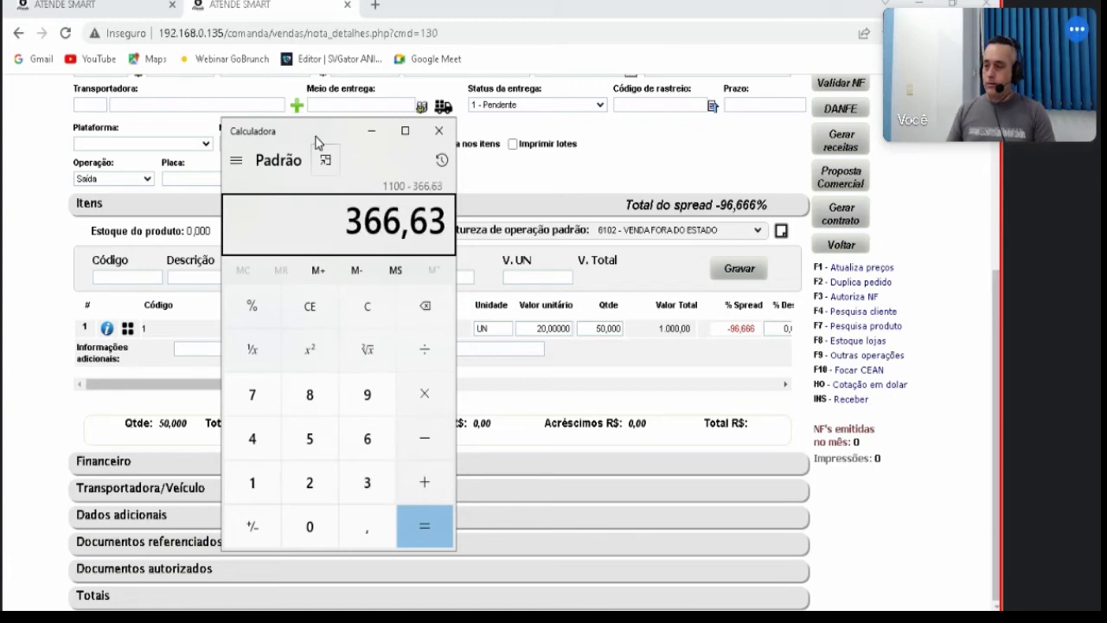
pyautogui.press('Return')
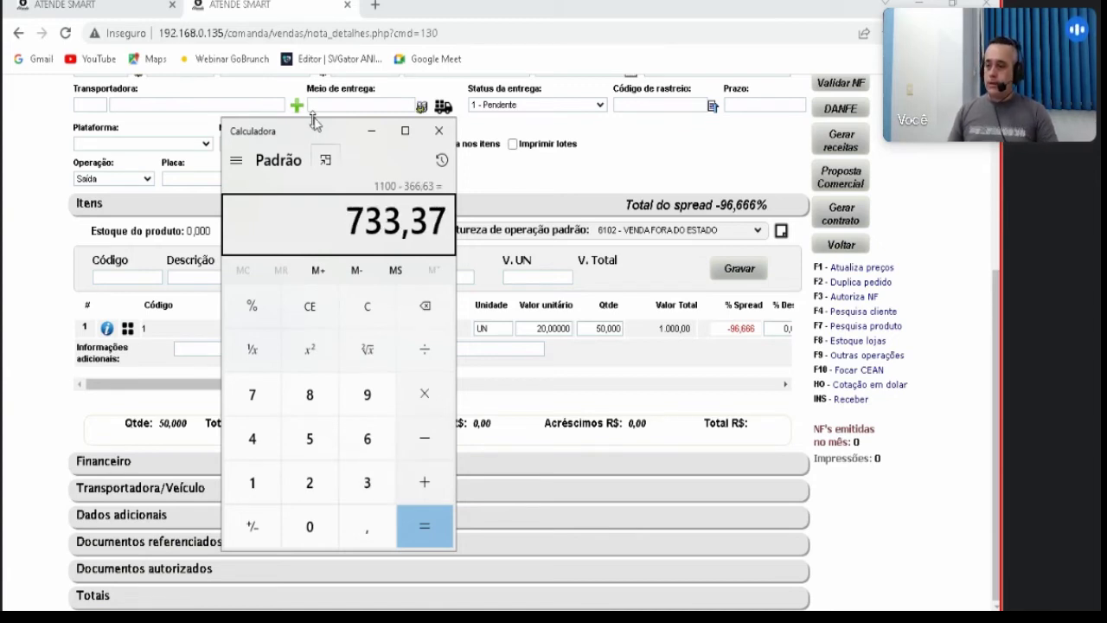
pyautogui.click(636, 184)
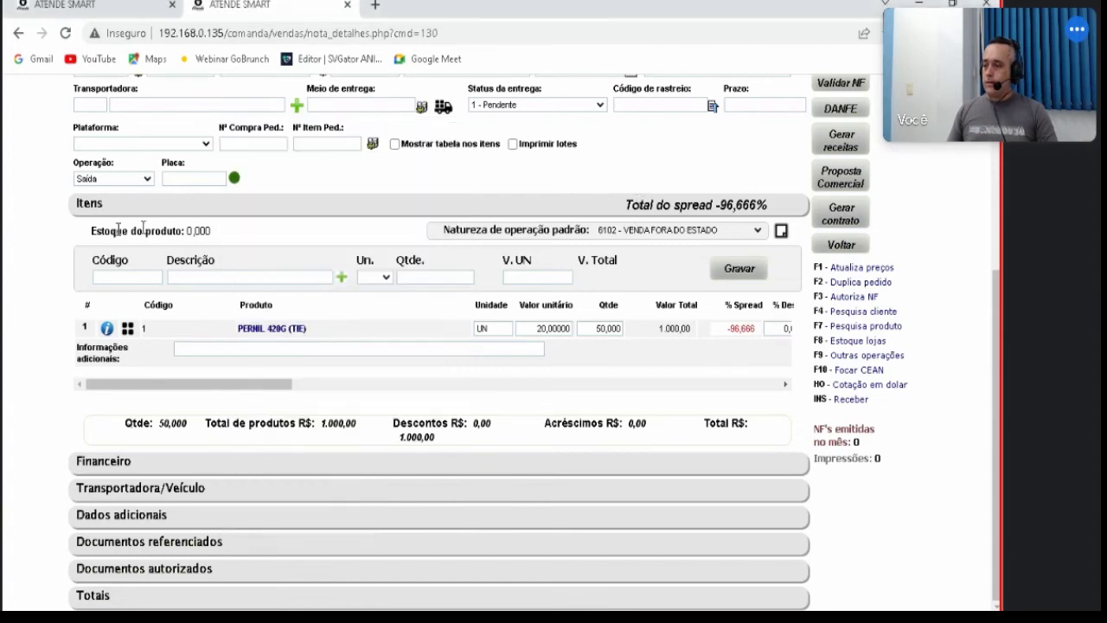
# Step: Open the PERNIL 420G item's record at its ICMS data, set the Valor do frete to 100 and close the record
pyautogui.click(130, 330)
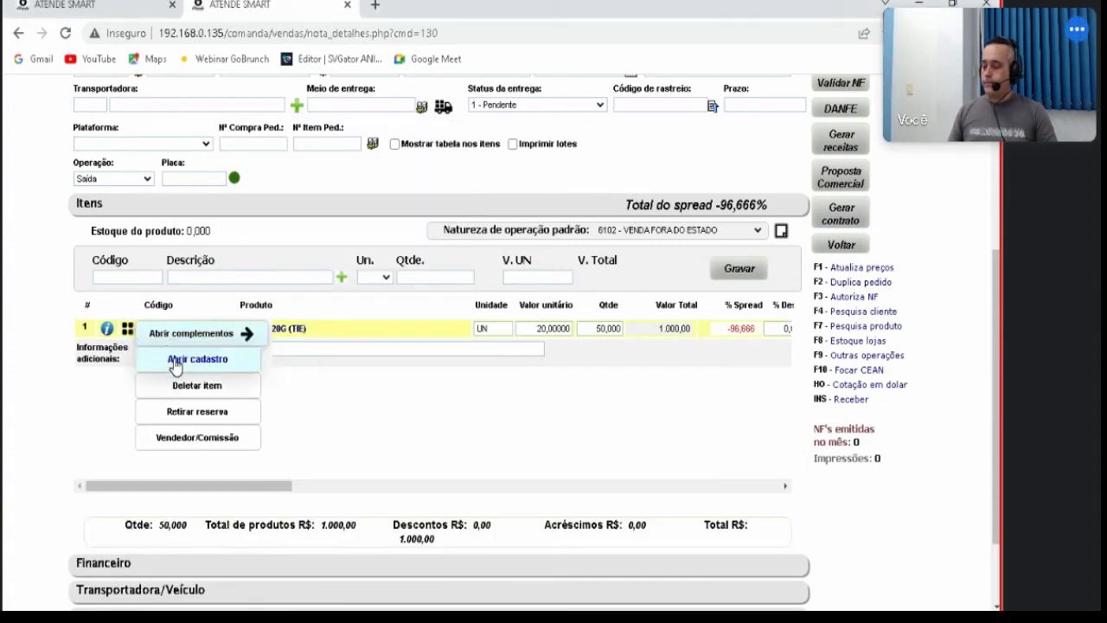
pyautogui.click(176, 360)
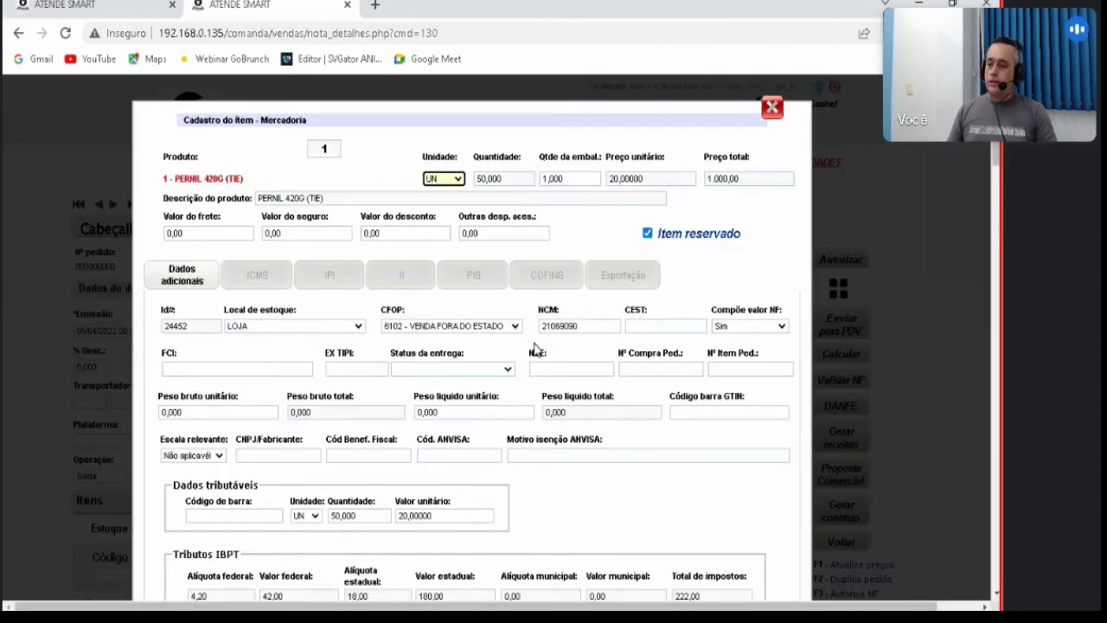
pyautogui.click(255, 275)
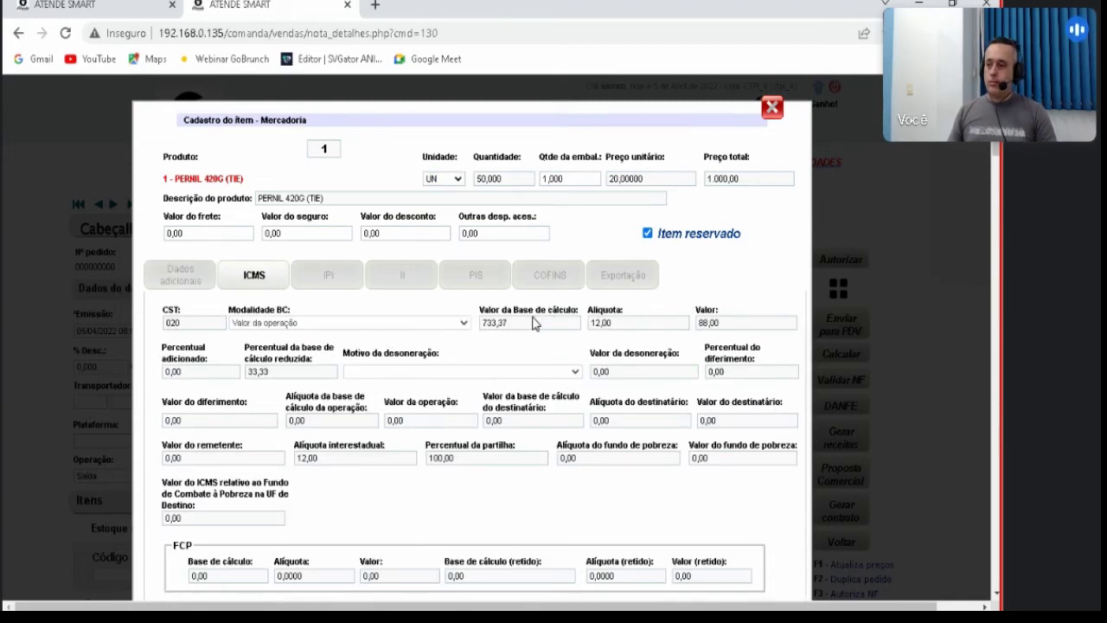
pyautogui.click(246, 232)
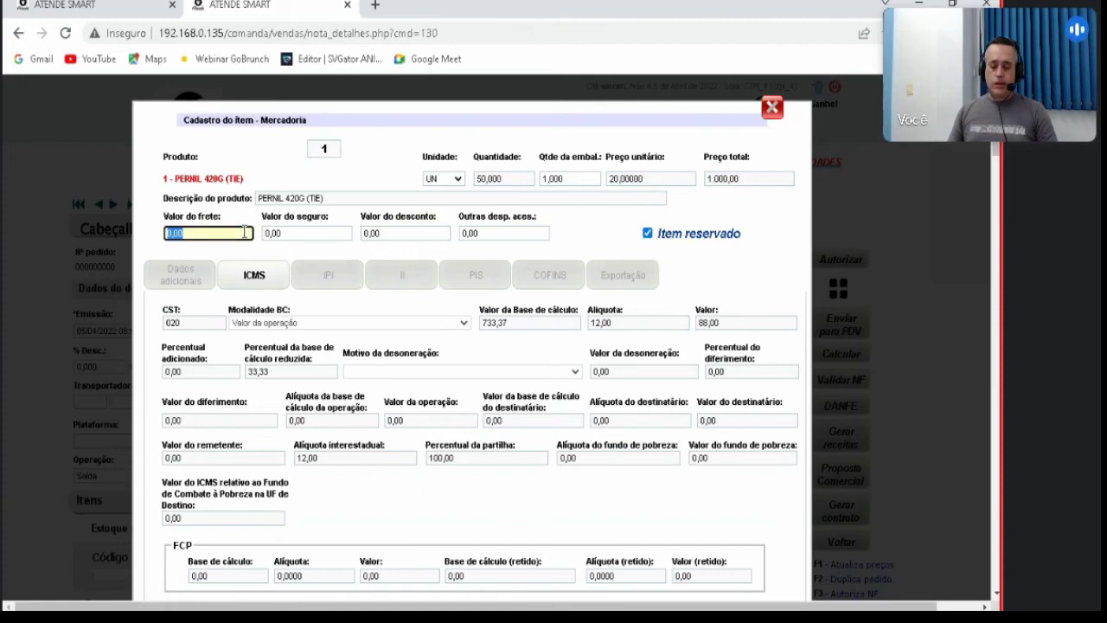
pyautogui.write('100')
pyautogui.press('Tab')
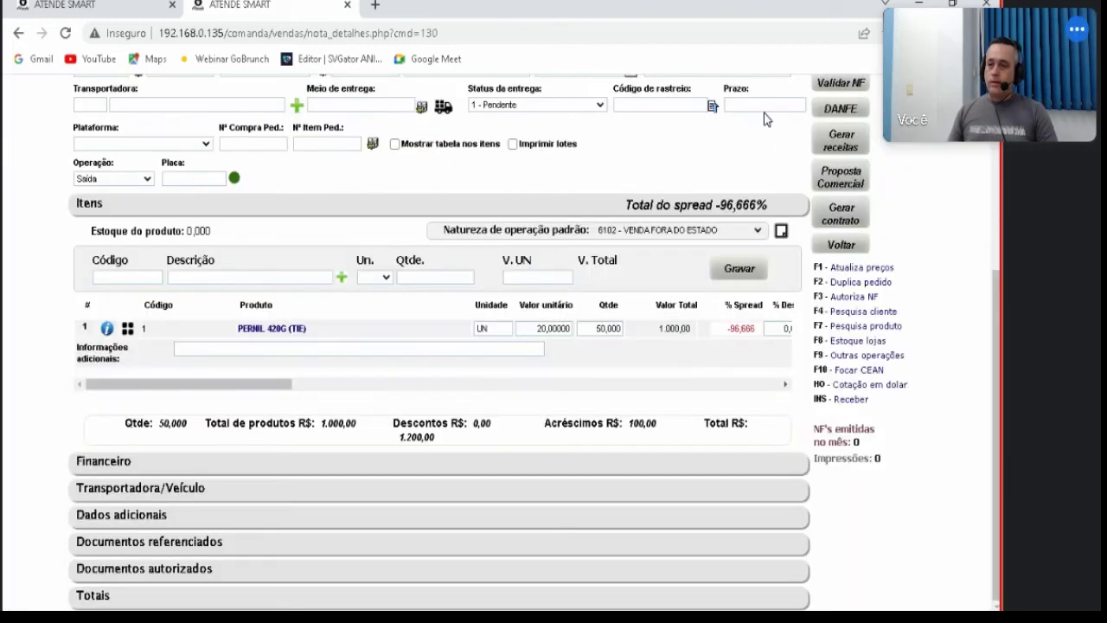
pyautogui.click(771, 109)
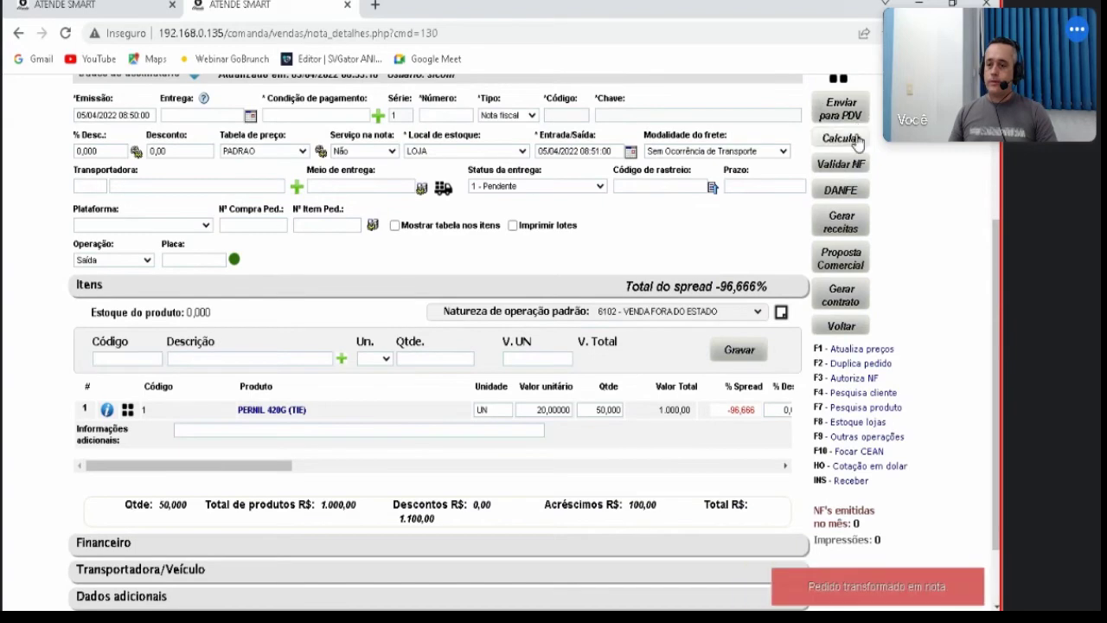
# Step: Recalculate the nota with the freight included and reopen the item's record to examine its ICMS calculation base
pyautogui.click(852, 138)
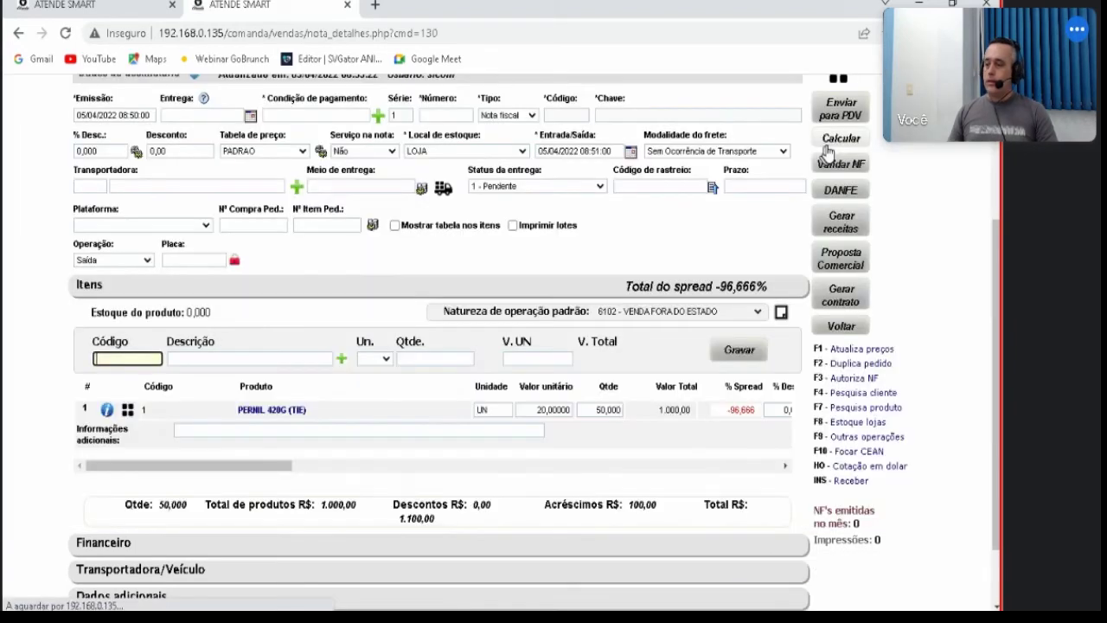
pyautogui.click(127, 410)
pyautogui.click(177, 441)
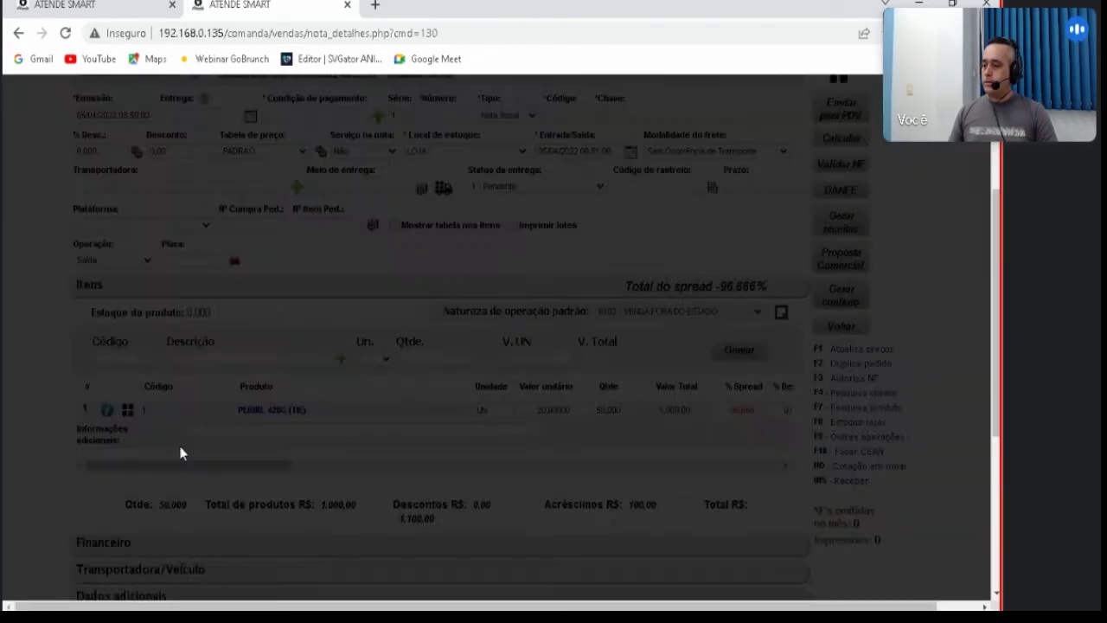
pyautogui.click(252, 275)
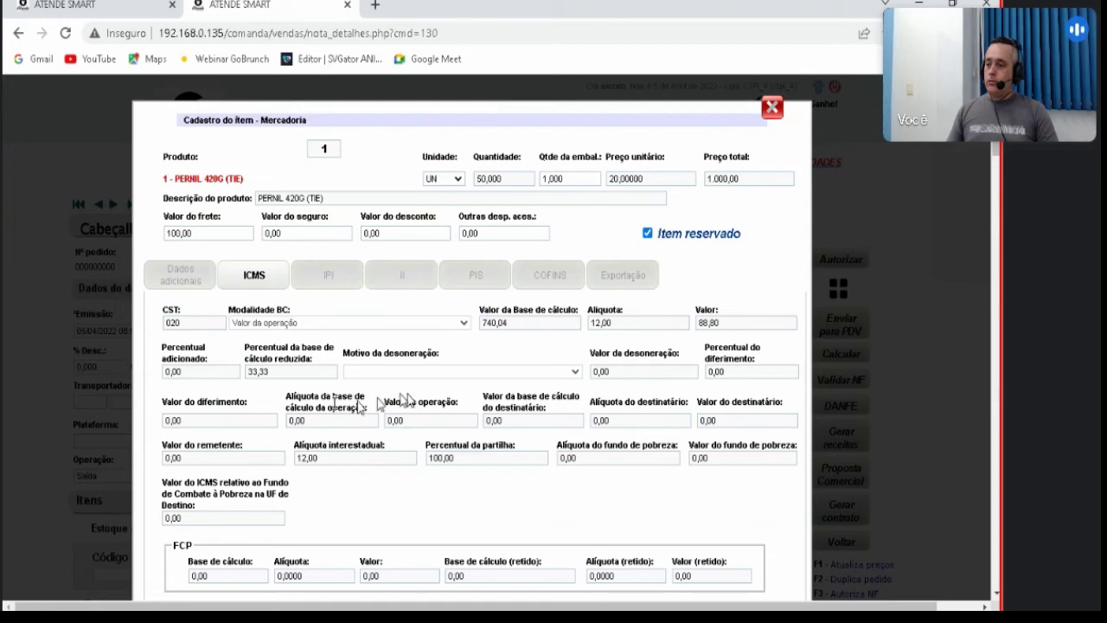
pyautogui.scroll(-2, 368, 350)
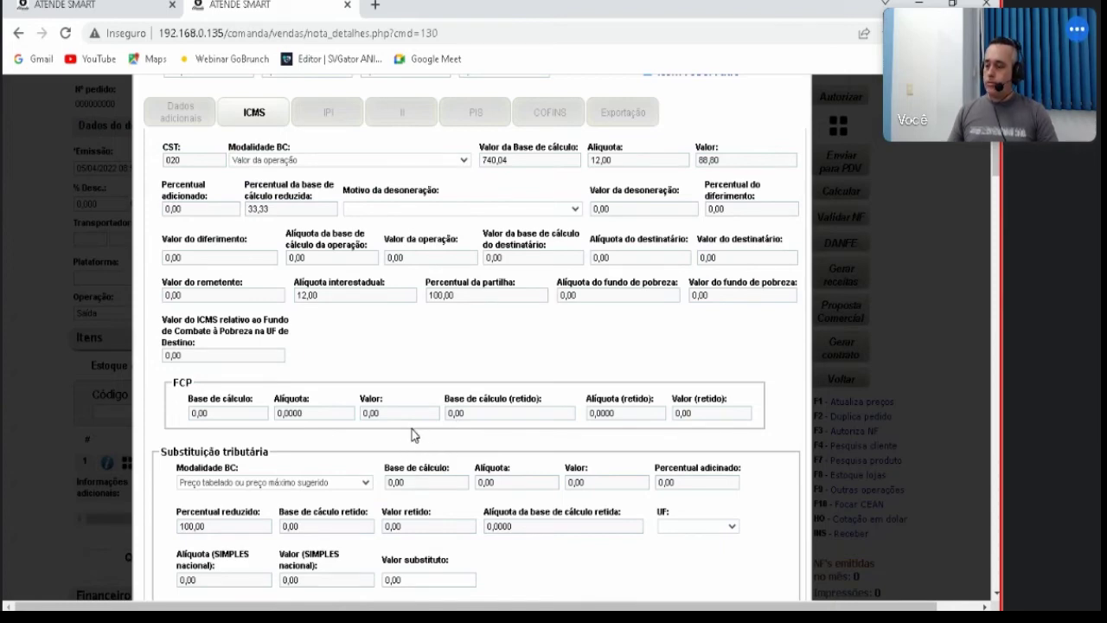
pyautogui.scroll(1, 412, 435)
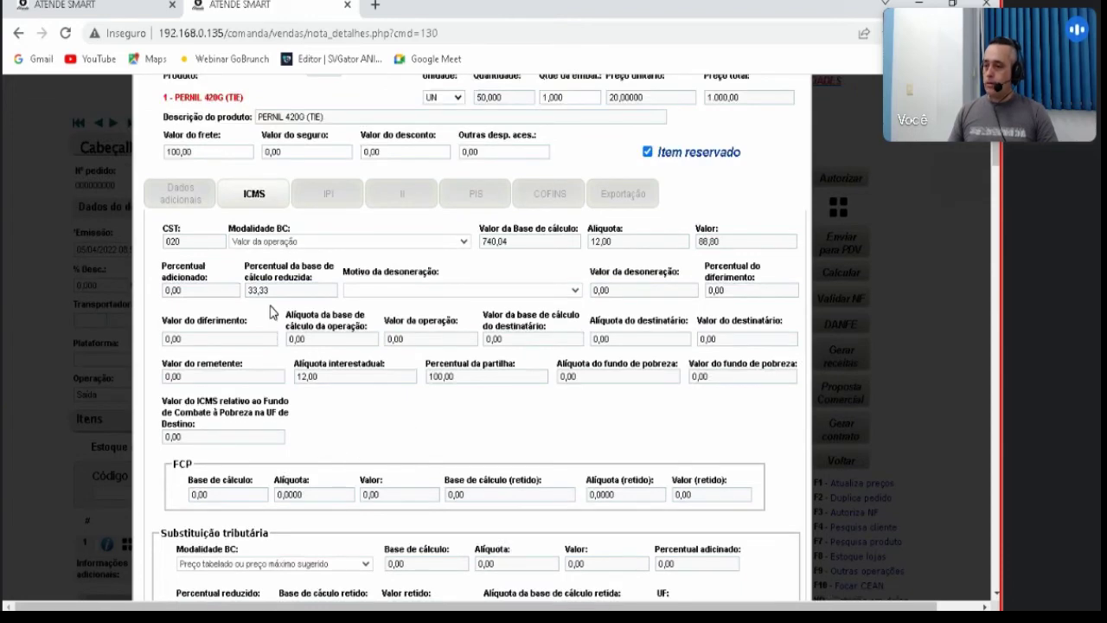
# Step: Clear the item's Valor do frete, set Outras desp. aces. to 100 and close the item record
pyautogui.click(209, 152)
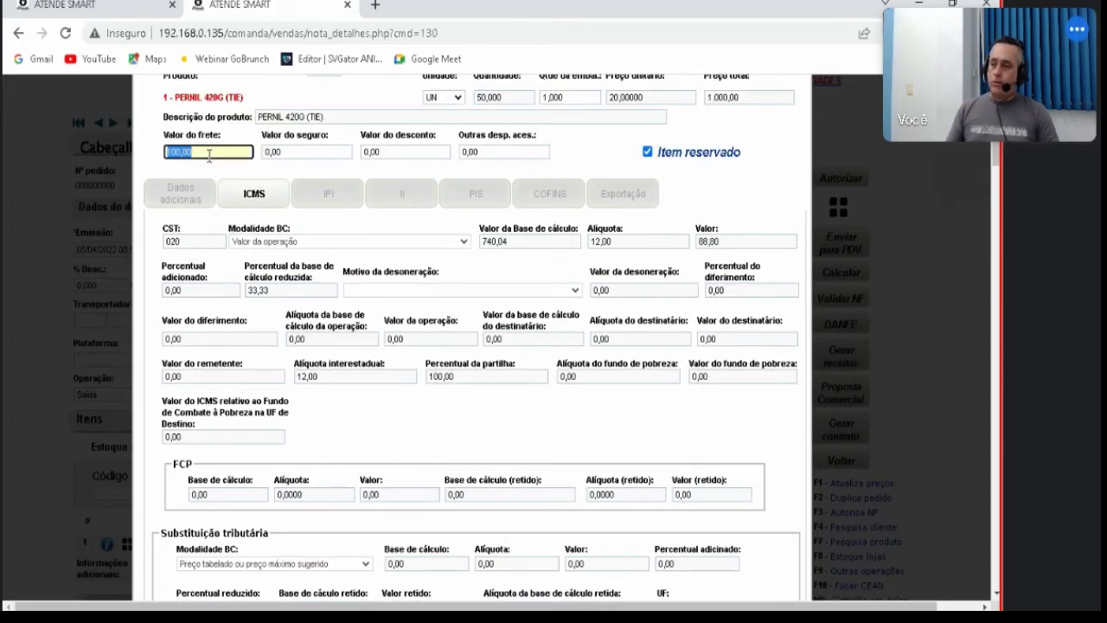
pyautogui.press('BackSpace')
pyautogui.click(482, 153)
pyautogui.write('100')
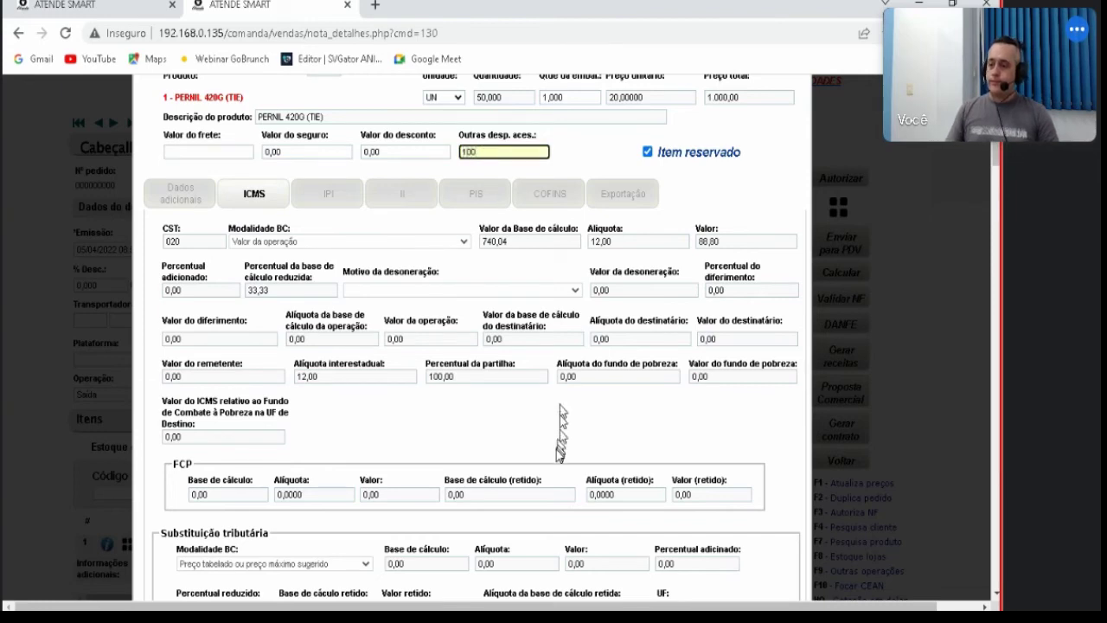
pyautogui.scroll(-4, 553, 449)
pyautogui.scroll(5, 534, 485)
pyautogui.press('Tab')
pyautogui.click(773, 112)
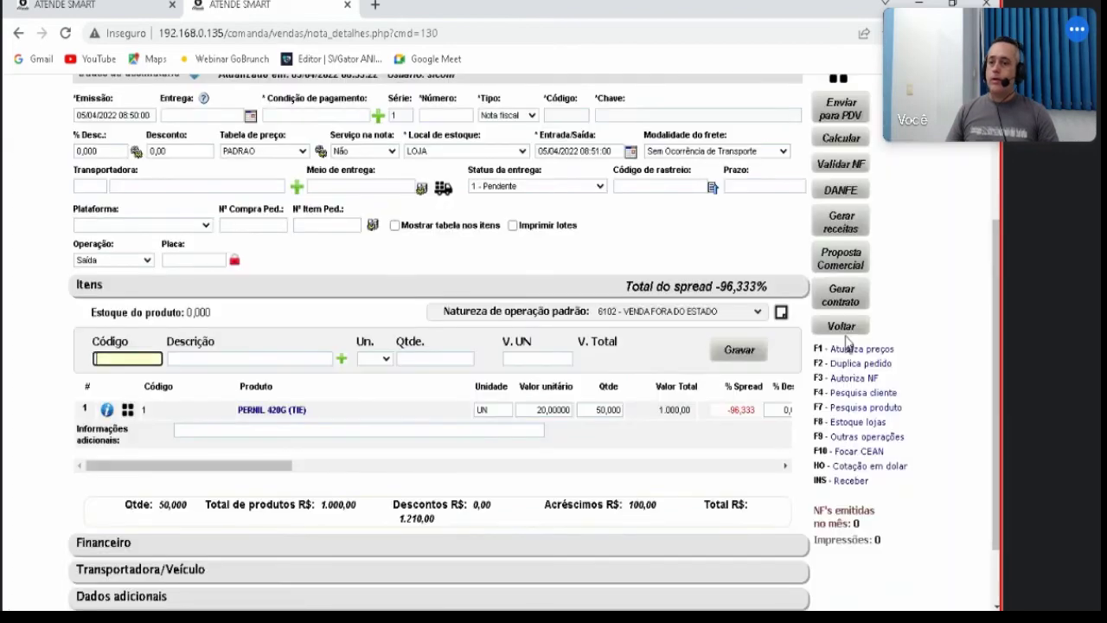
# Step: Recalculate the nota with the other expenses included and open the item's ICMS data to check the calculation base
pyautogui.scroll(2, 854, 350)
pyautogui.click(841, 304)
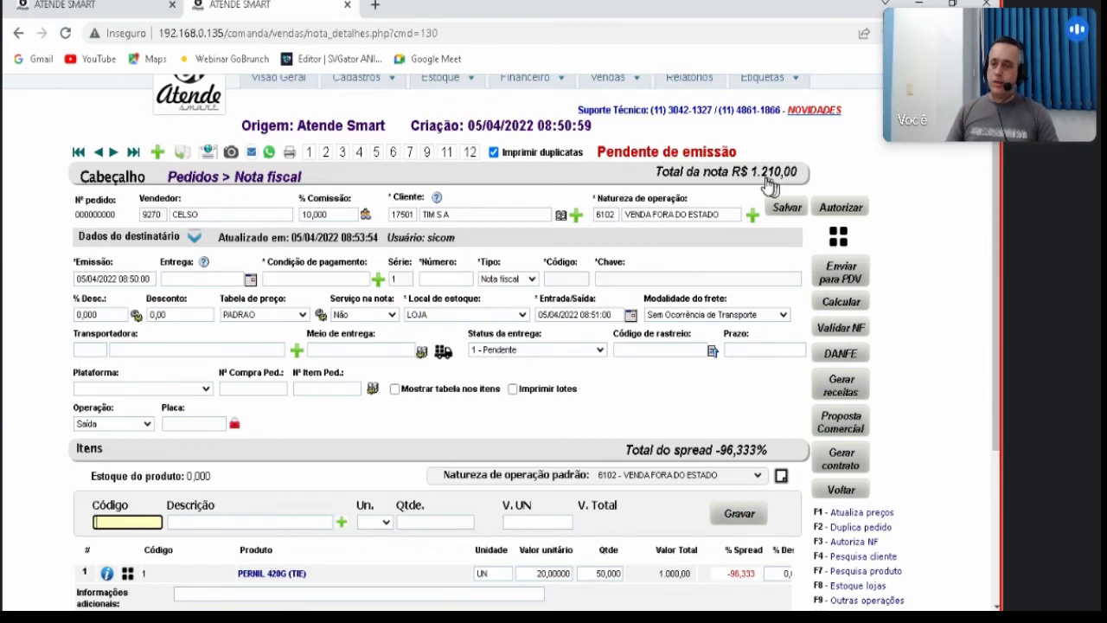
pyautogui.scroll(-3, 465, 388)
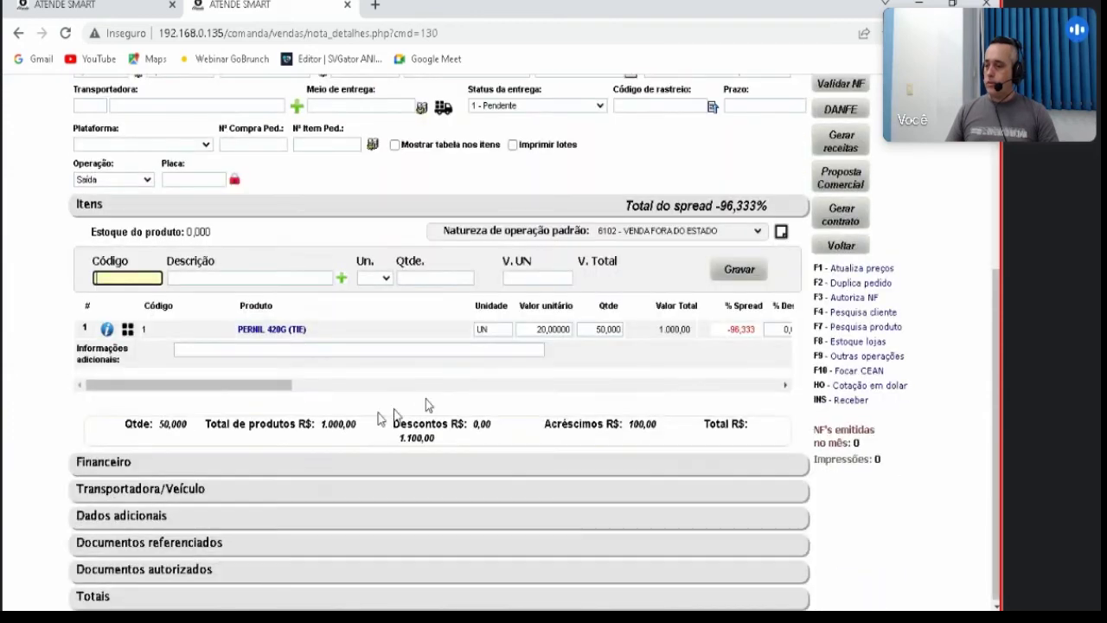
pyautogui.click(128, 329)
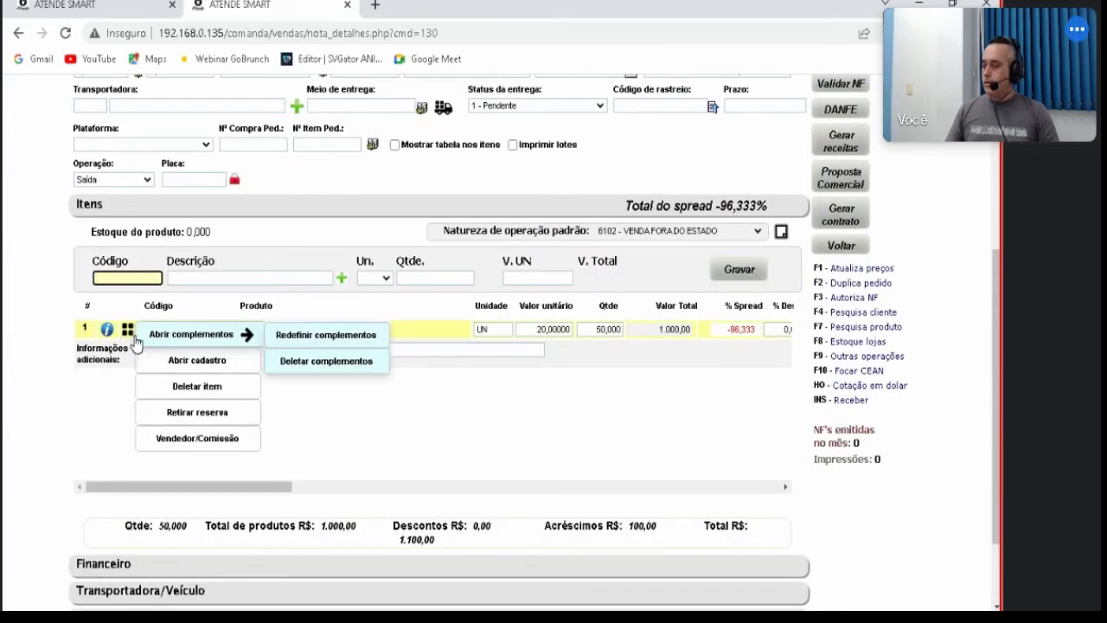
pyautogui.click(190, 360)
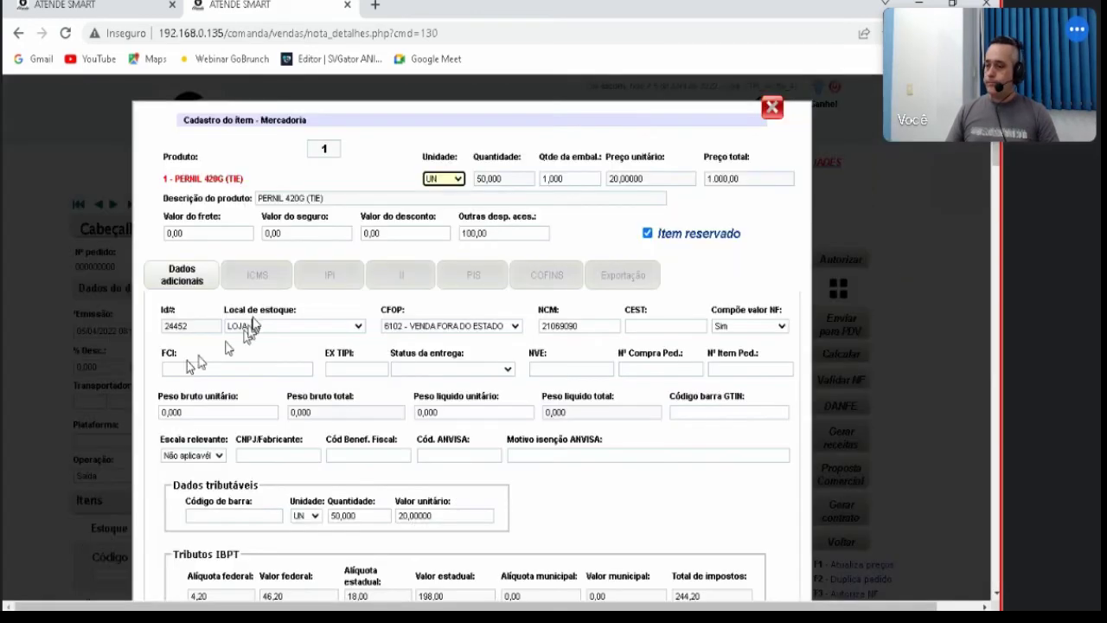
pyautogui.click(262, 284)
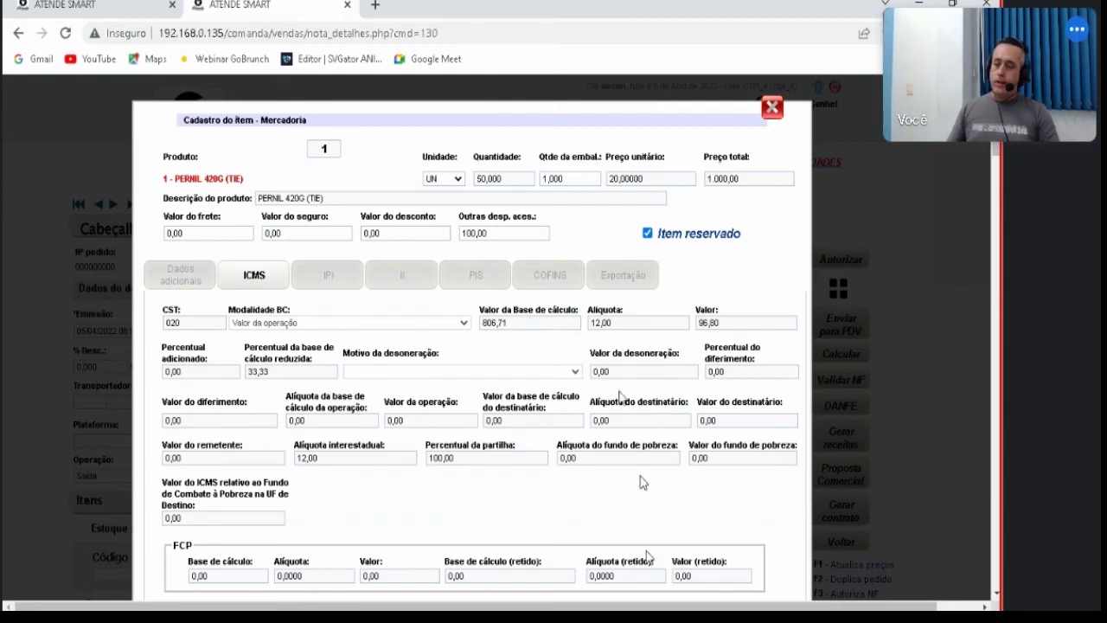
# Step: Examine the item's ICMS values and Substituição tributária section, and close the item record
pyautogui.moveTo(637, 601)
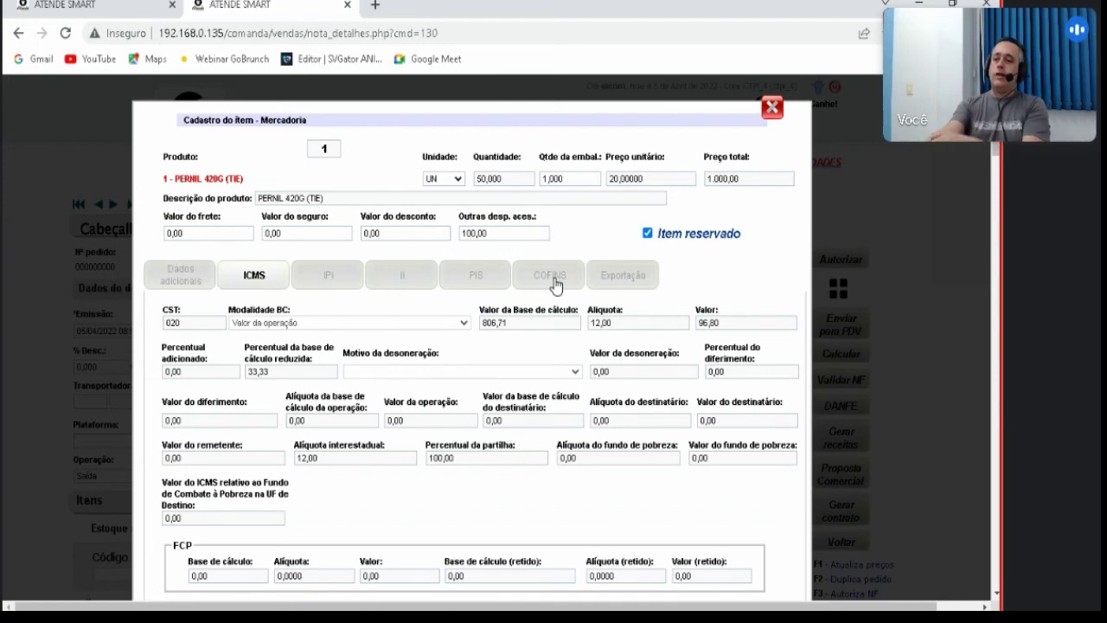
pyautogui.scroll(-4, 555, 285)
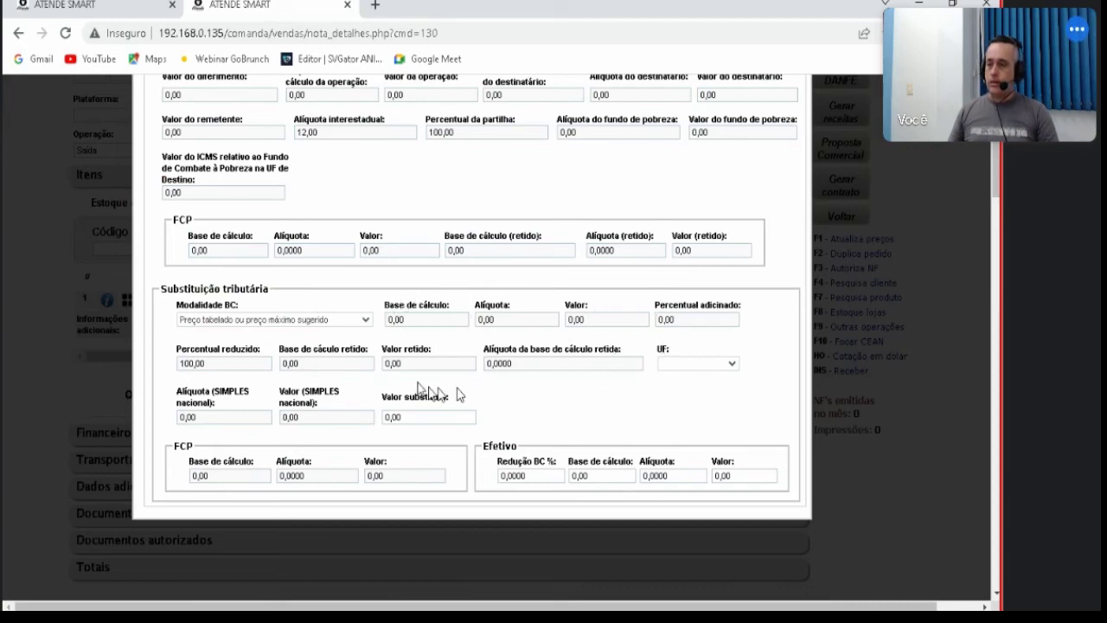
pyautogui.scroll(4, 508, 303)
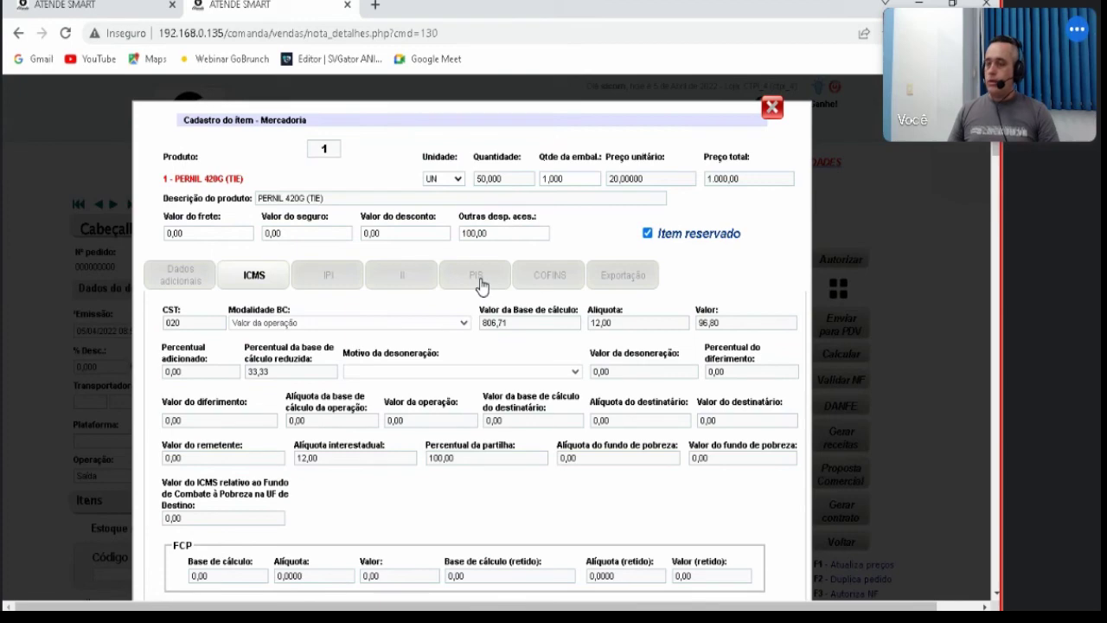
pyautogui.click(772, 107)
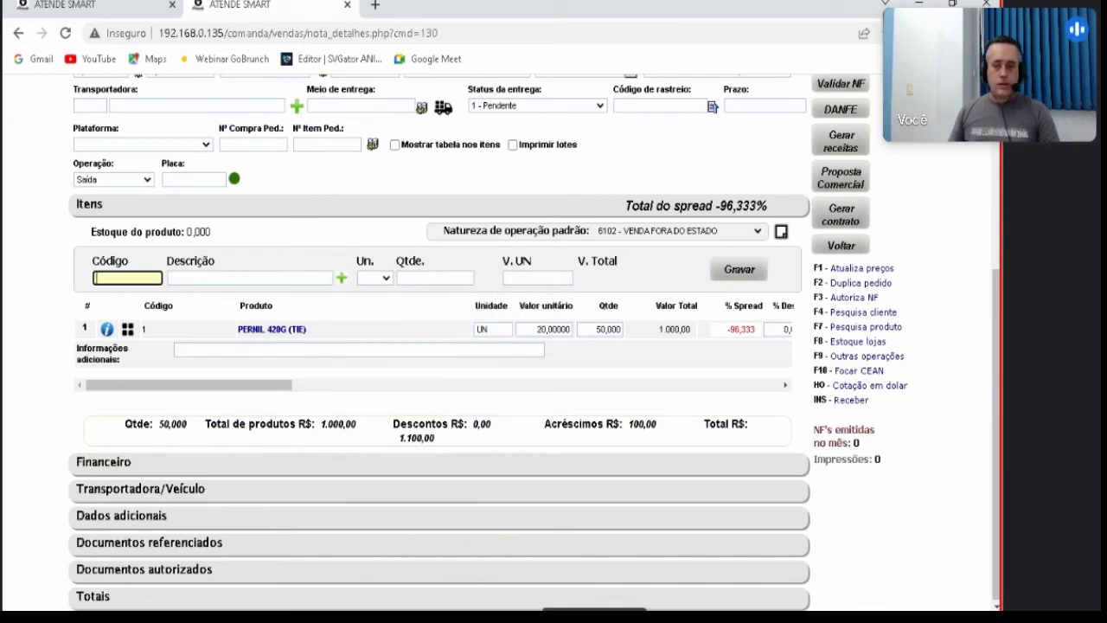
# Step: Switch to the Google Meet call, mute all participants, look through the participant list and return to the nota
pyautogui.hotkey('alt', 'Tab')
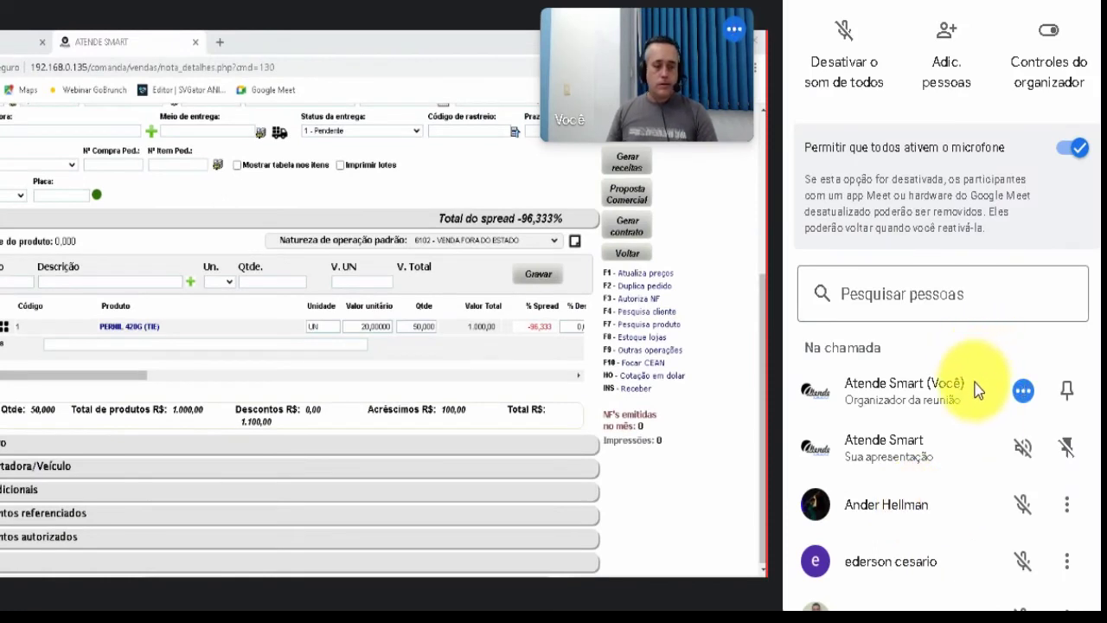
pyautogui.click(830, 43)
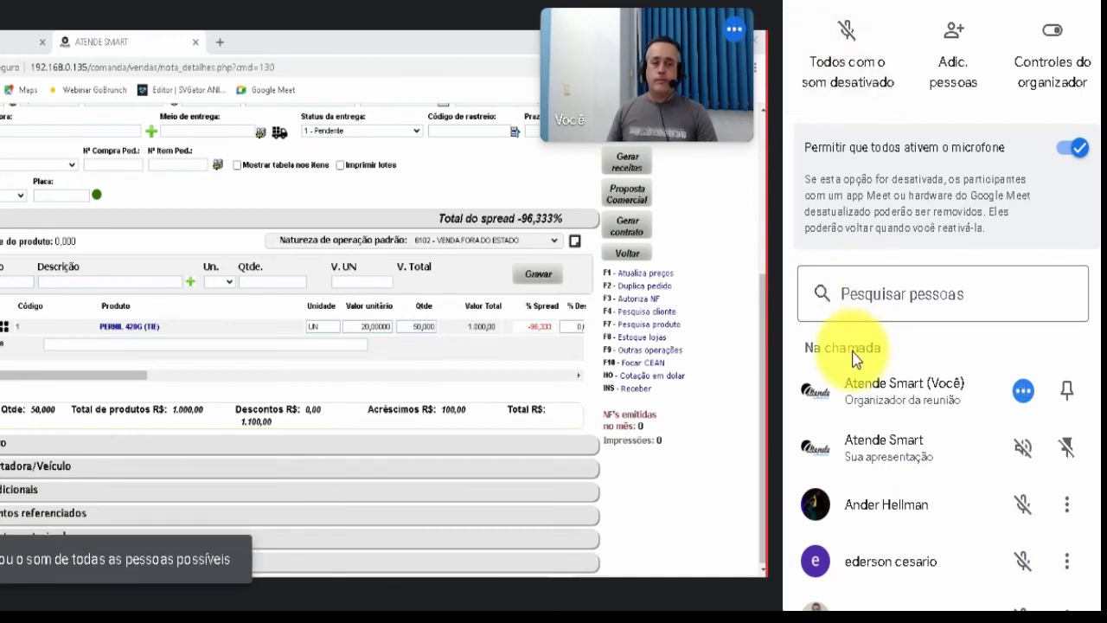
pyautogui.scroll(-5, 973, 428)
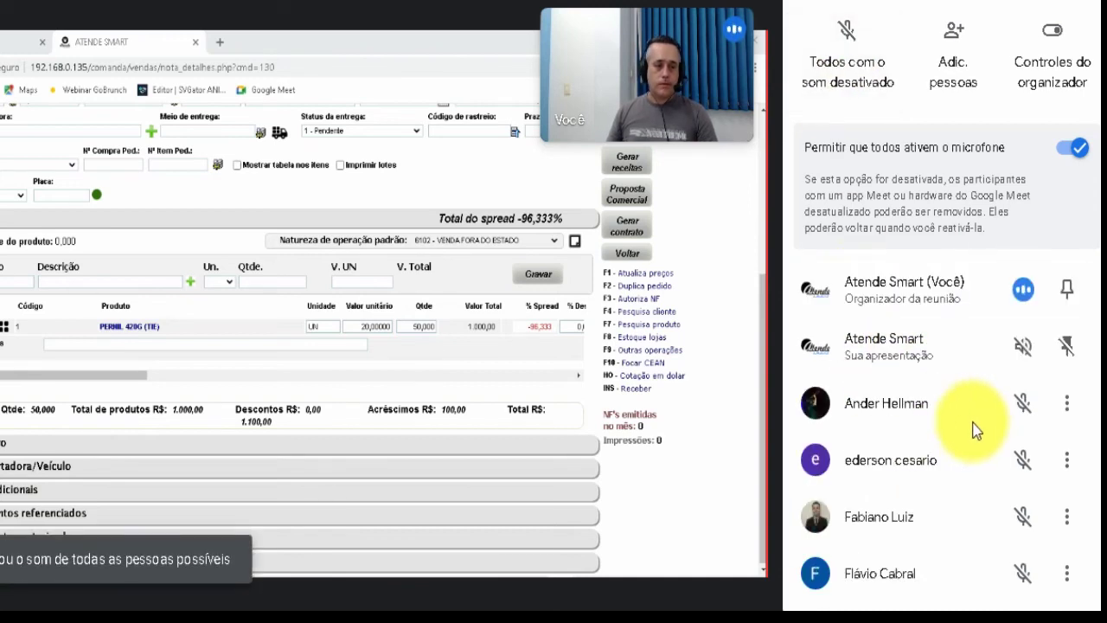
pyautogui.scroll(-2, 974, 428)
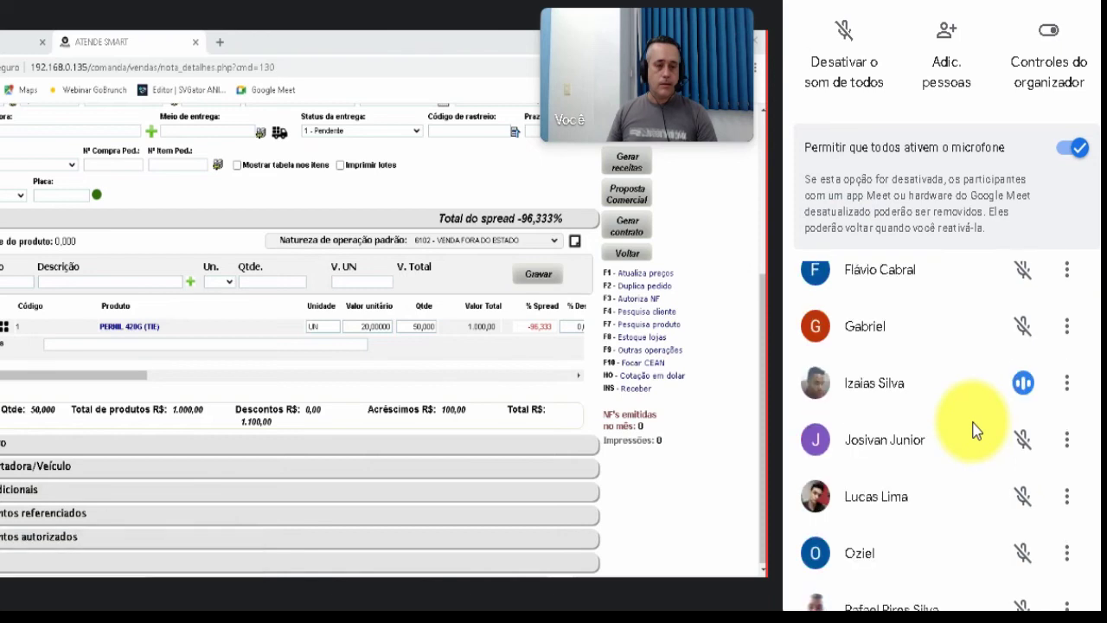
pyautogui.scroll(-2, 974, 428)
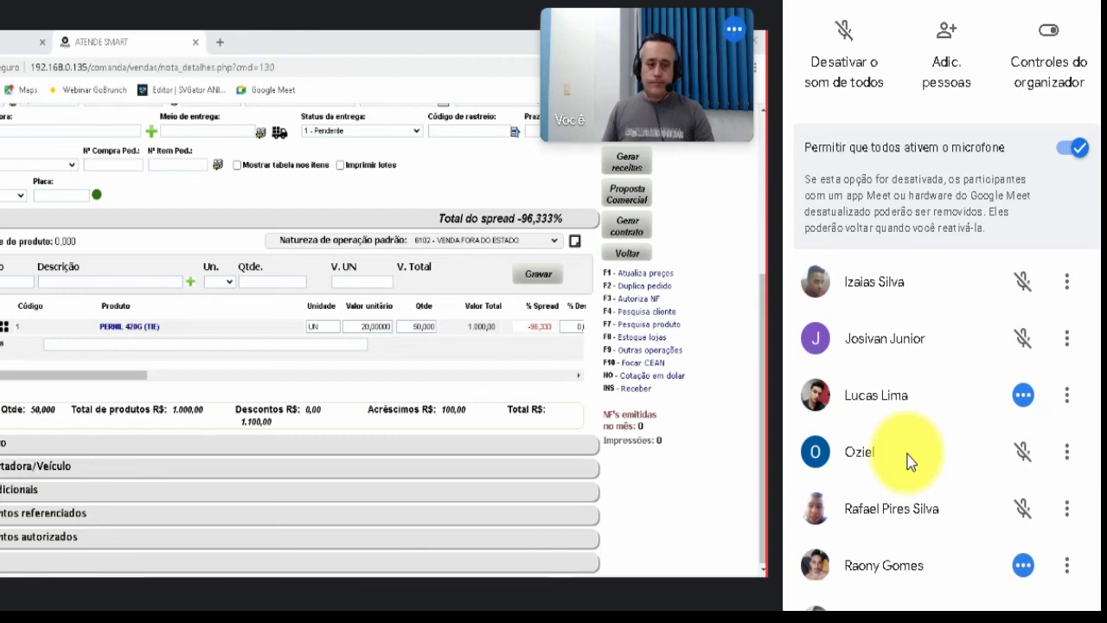
pyautogui.click(909, 457)
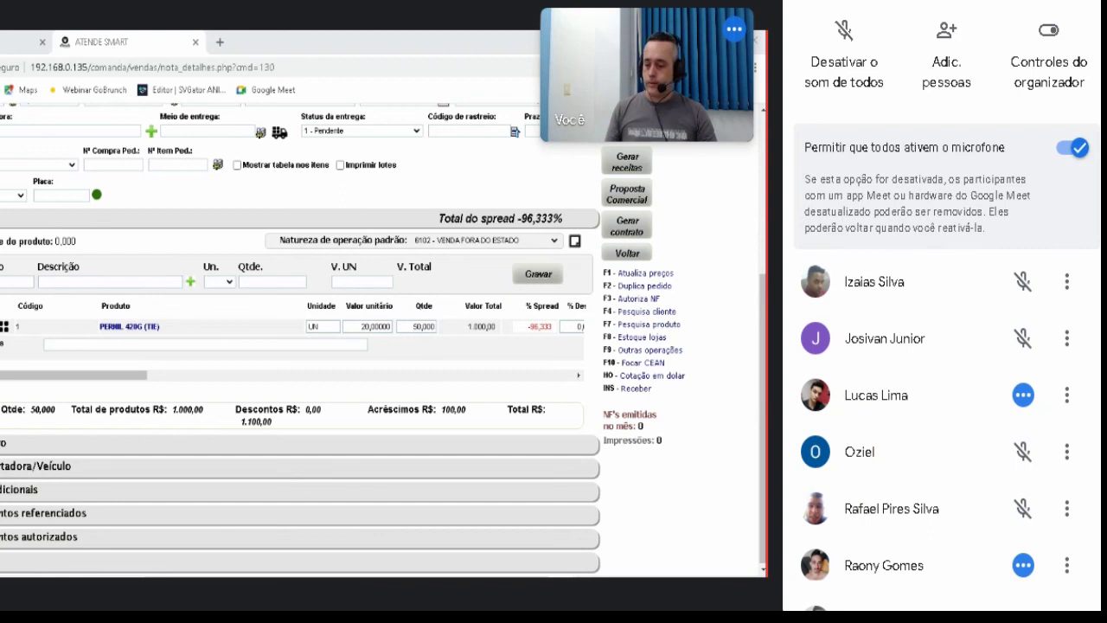
pyautogui.moveTo(358, 574)
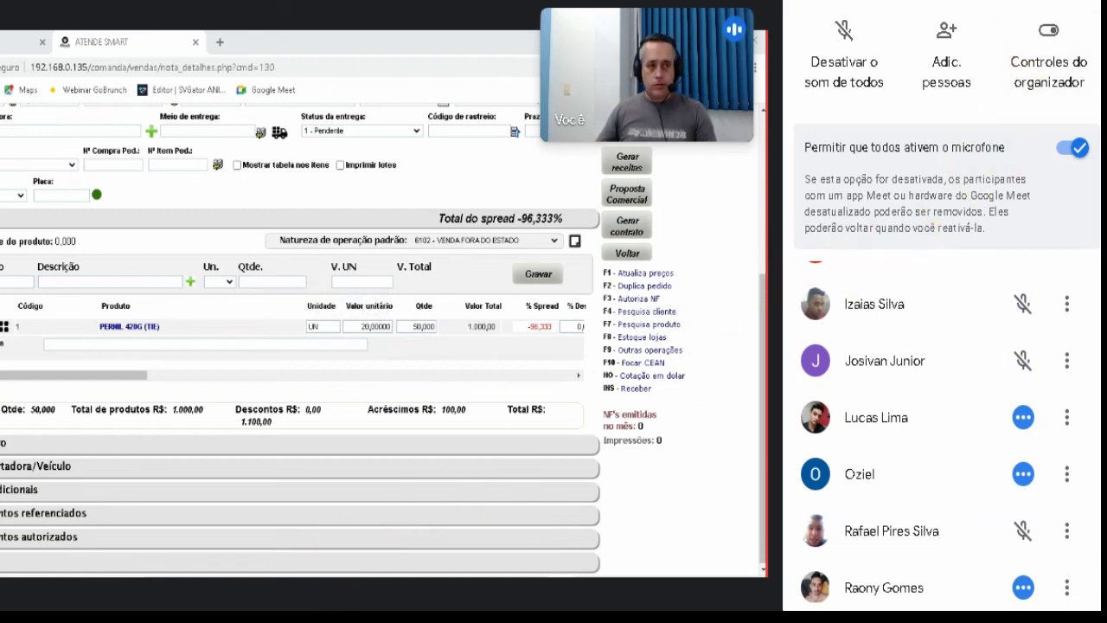
pyautogui.hotkey('alt', 'Tab')
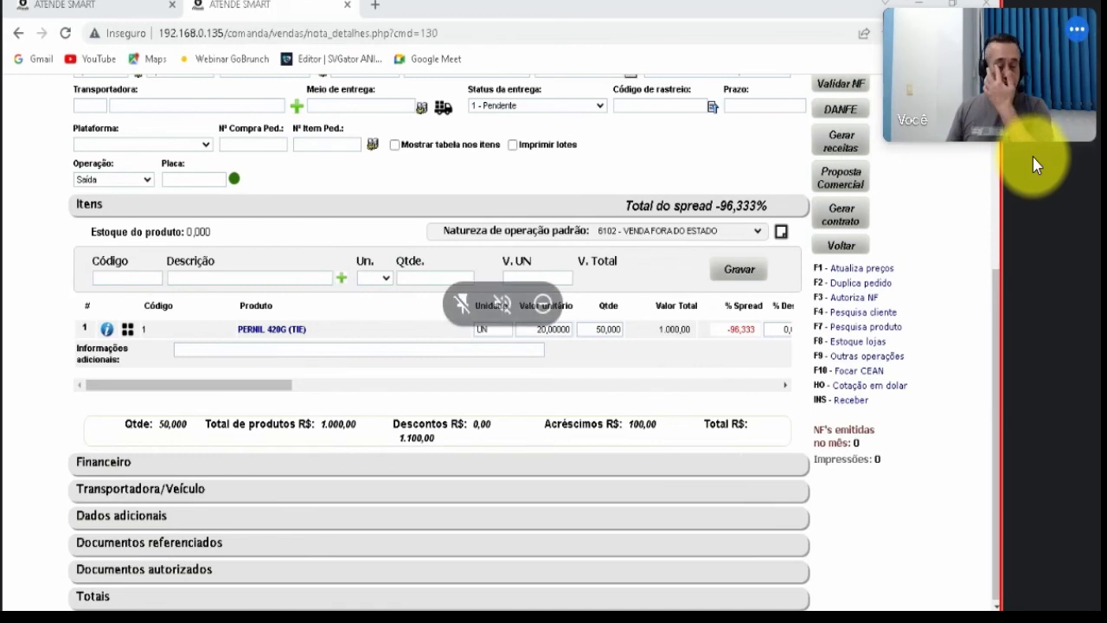